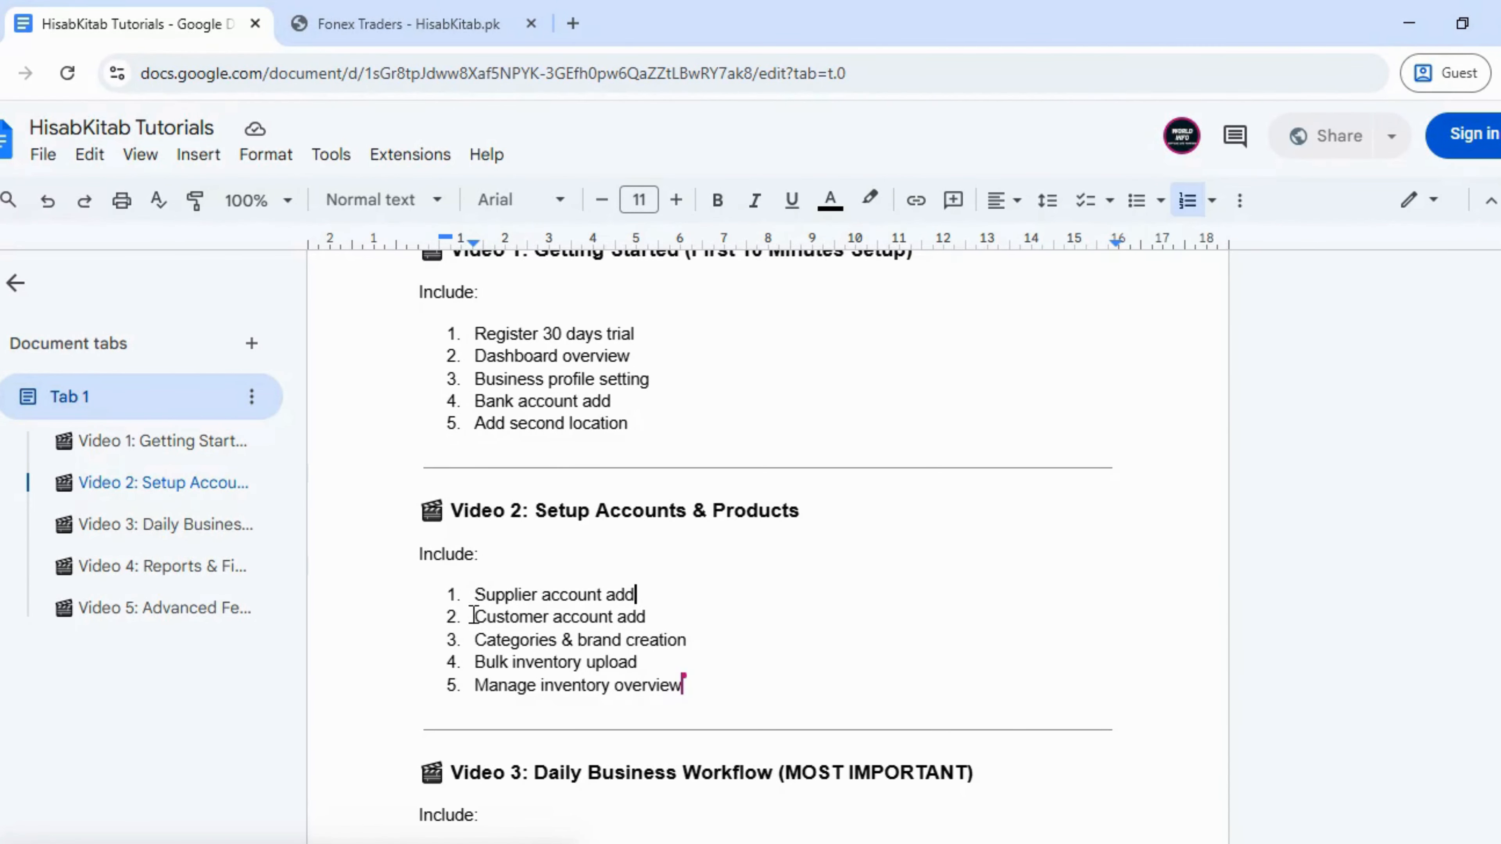
# - Switch to the Fonex Traders account and open the Manage Customers list
pyautogui.click(407, 24)
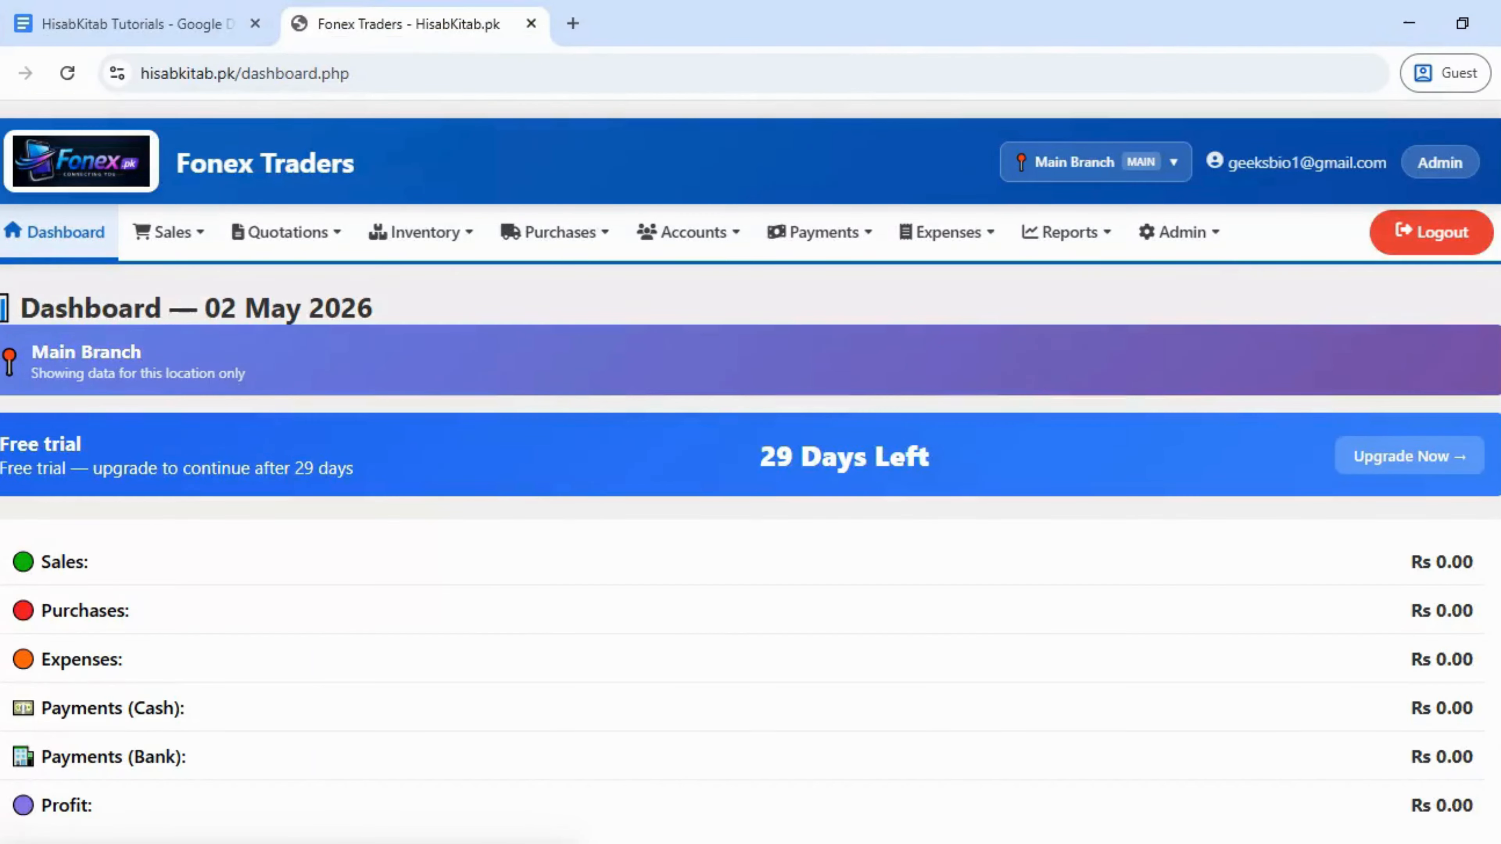
pyautogui.moveTo(771, 227)
pyautogui.moveTo(698, 248)
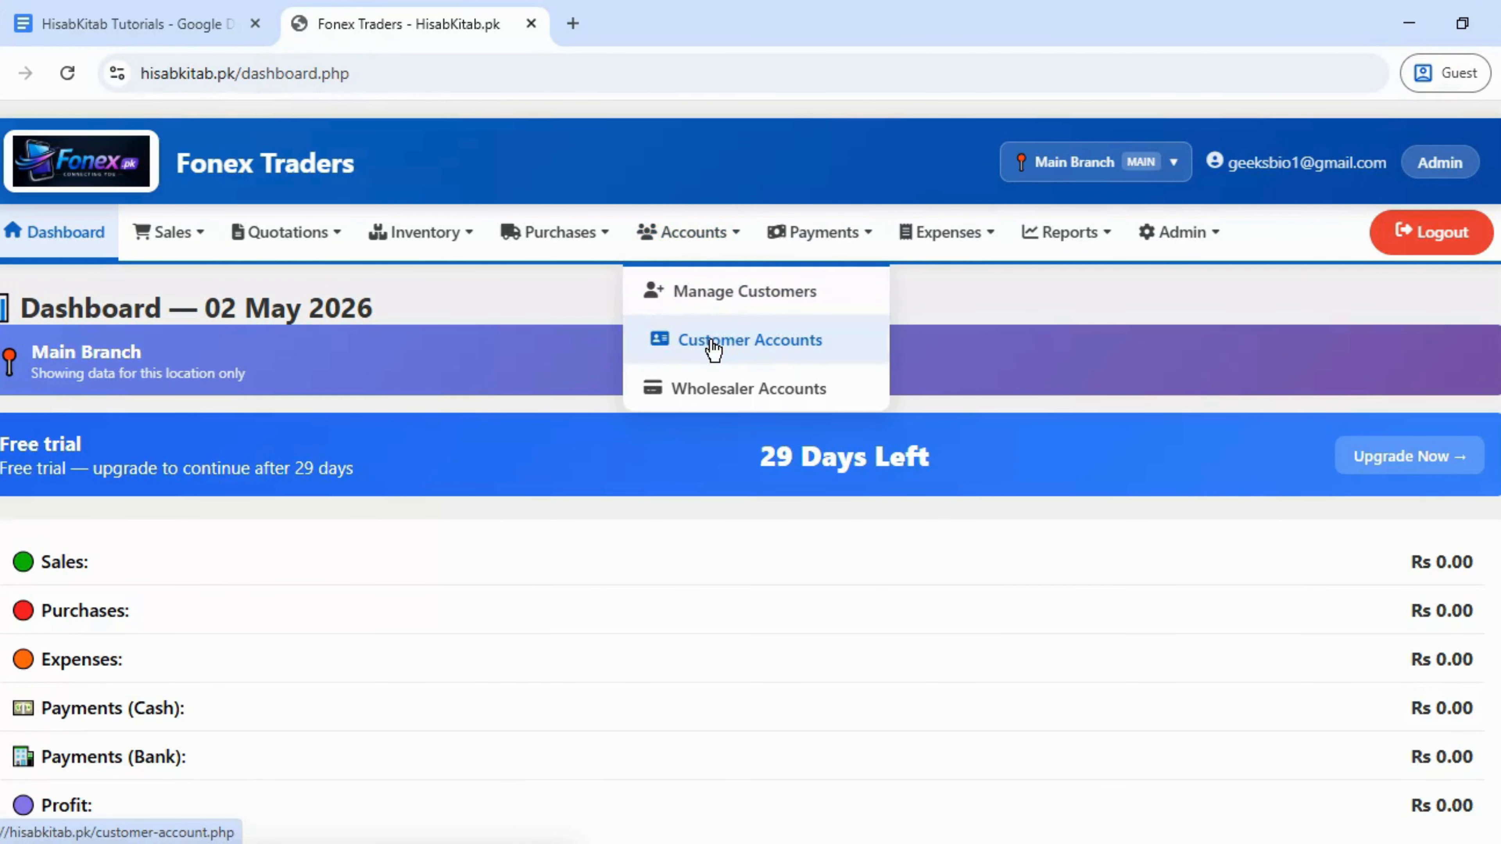
pyautogui.click(732, 293)
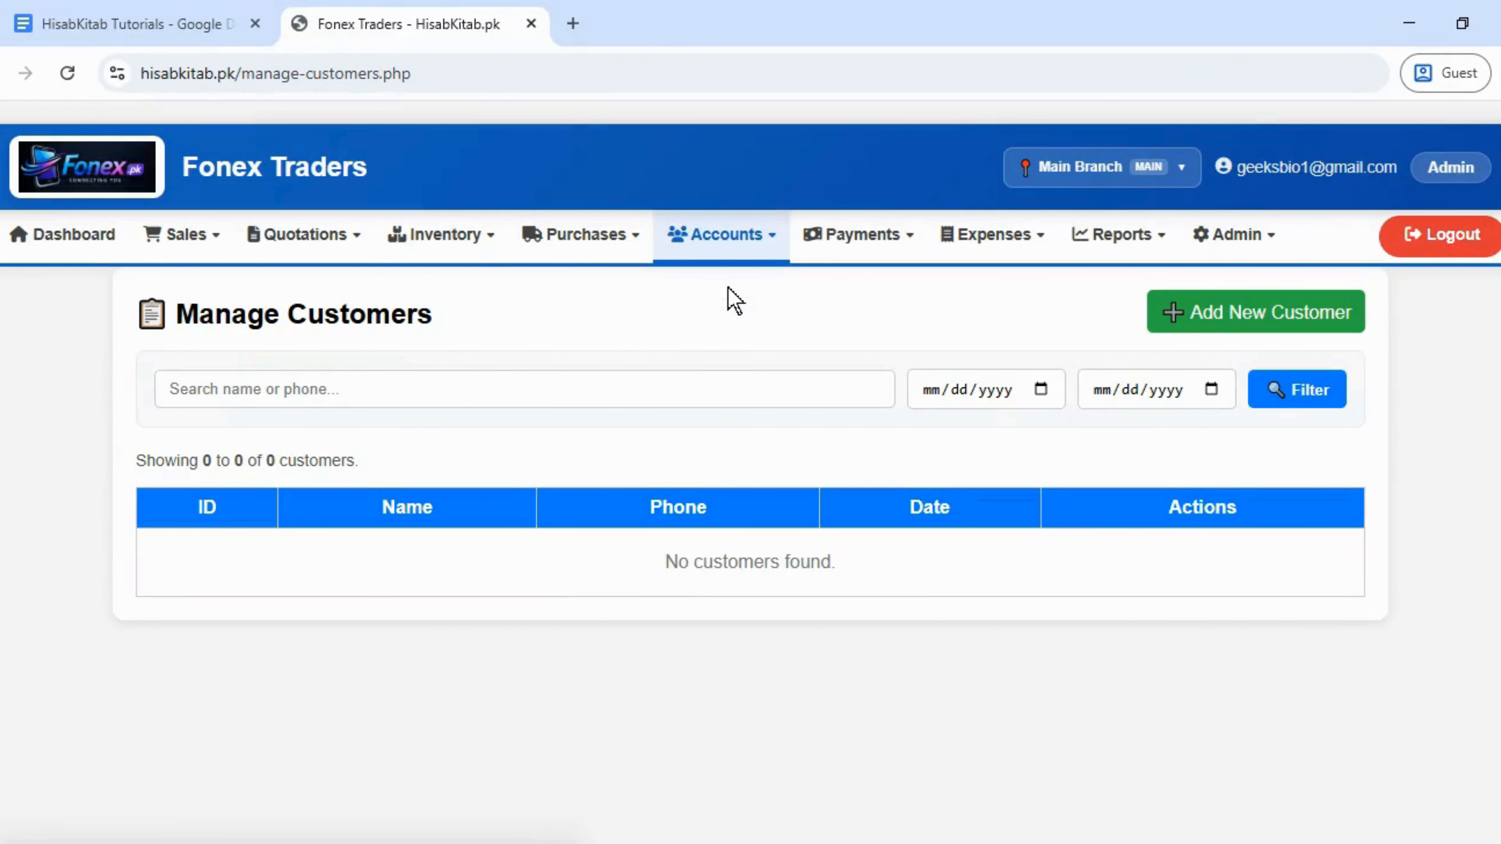
# - Add customer 'MashaAllah Mobile Lahore' with their phone number, address Lahore and opening balance 0
pyautogui.click(1188, 325)
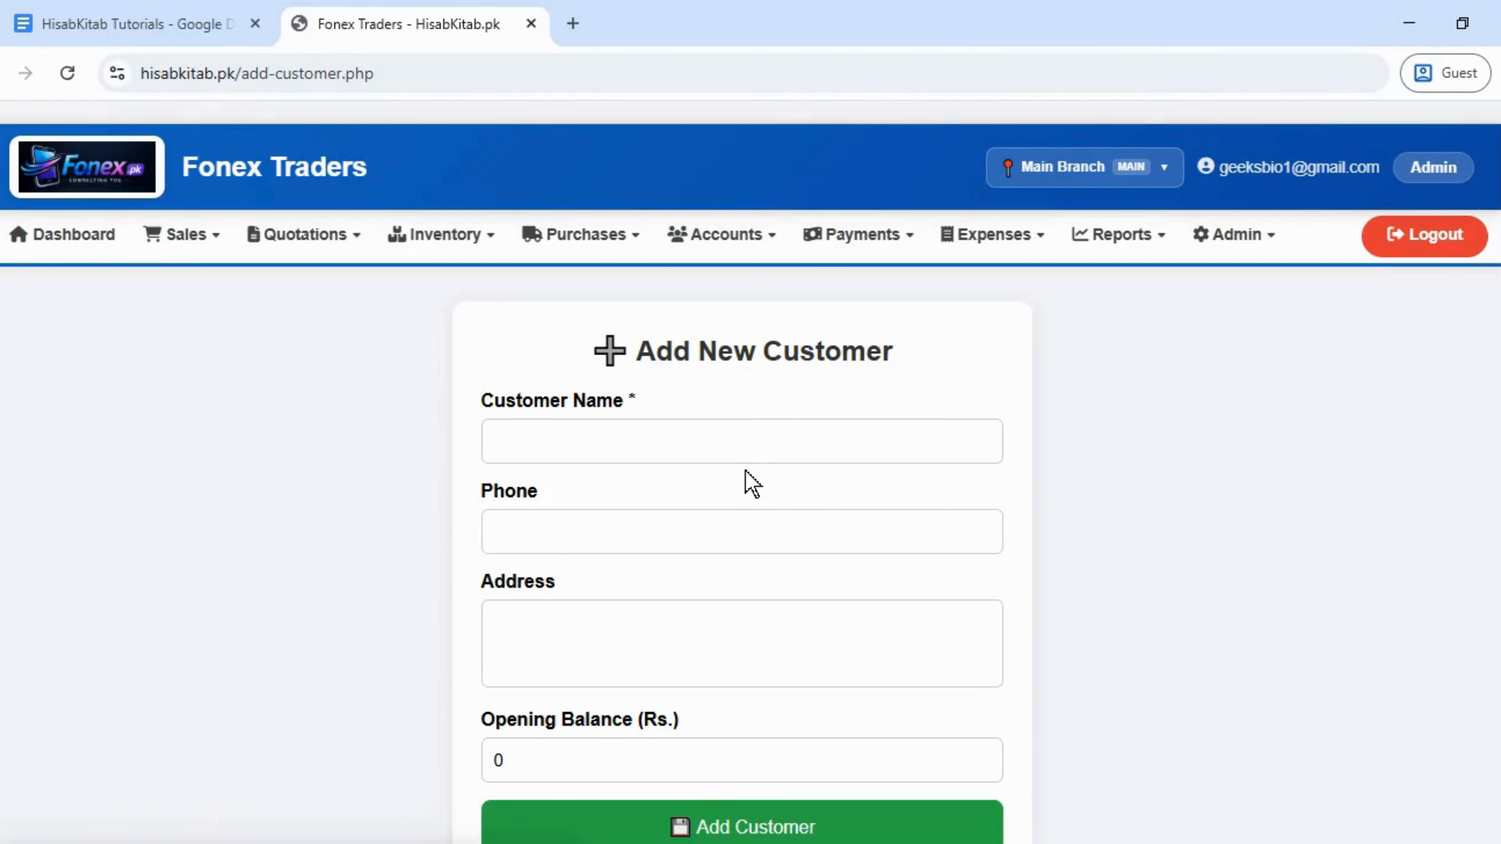
pyautogui.click(748, 436)
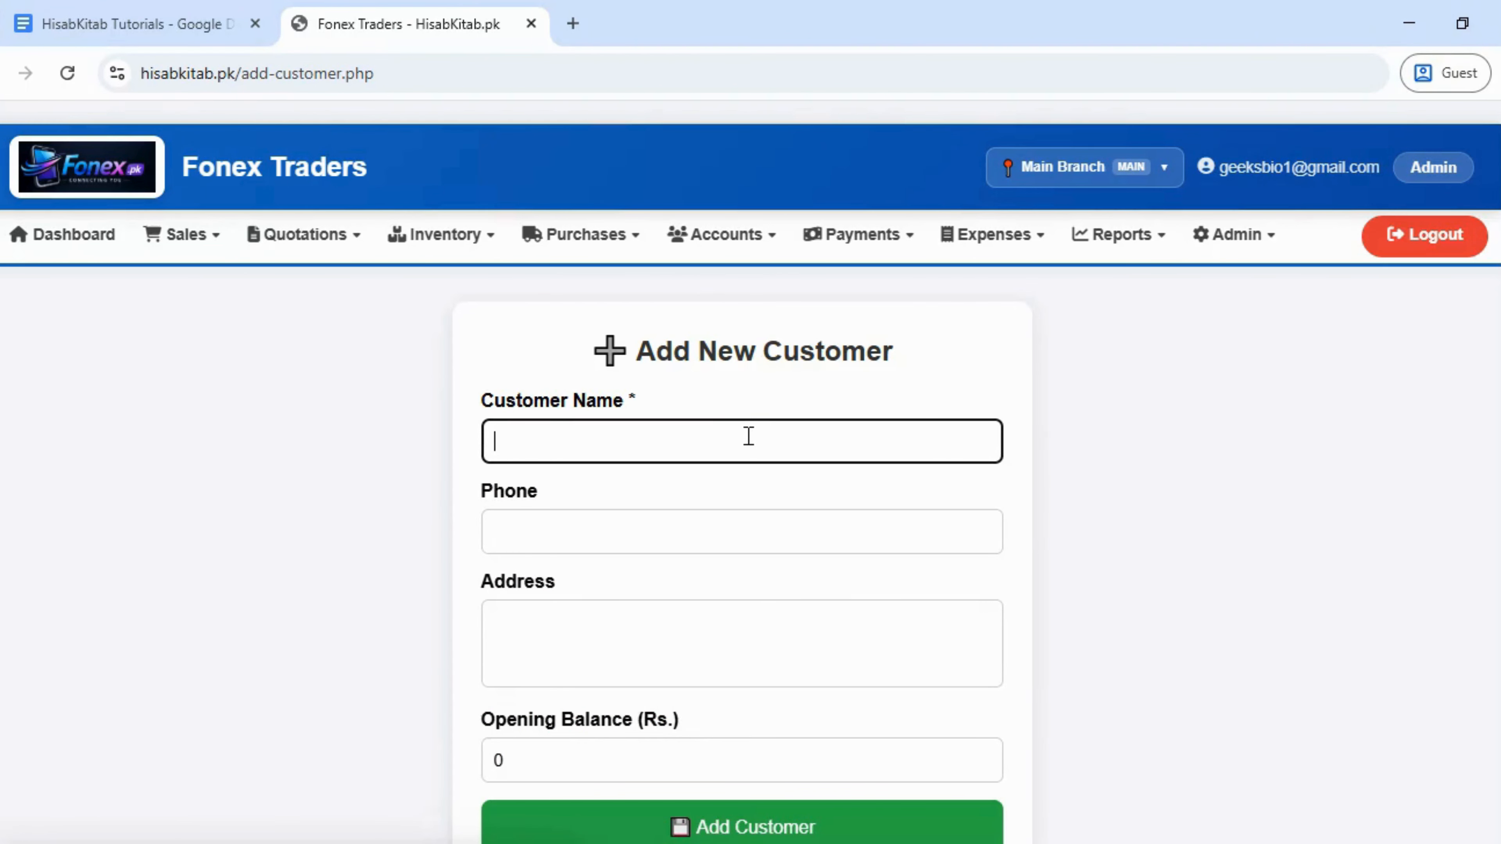
pyautogui.write('MashaAllah ')
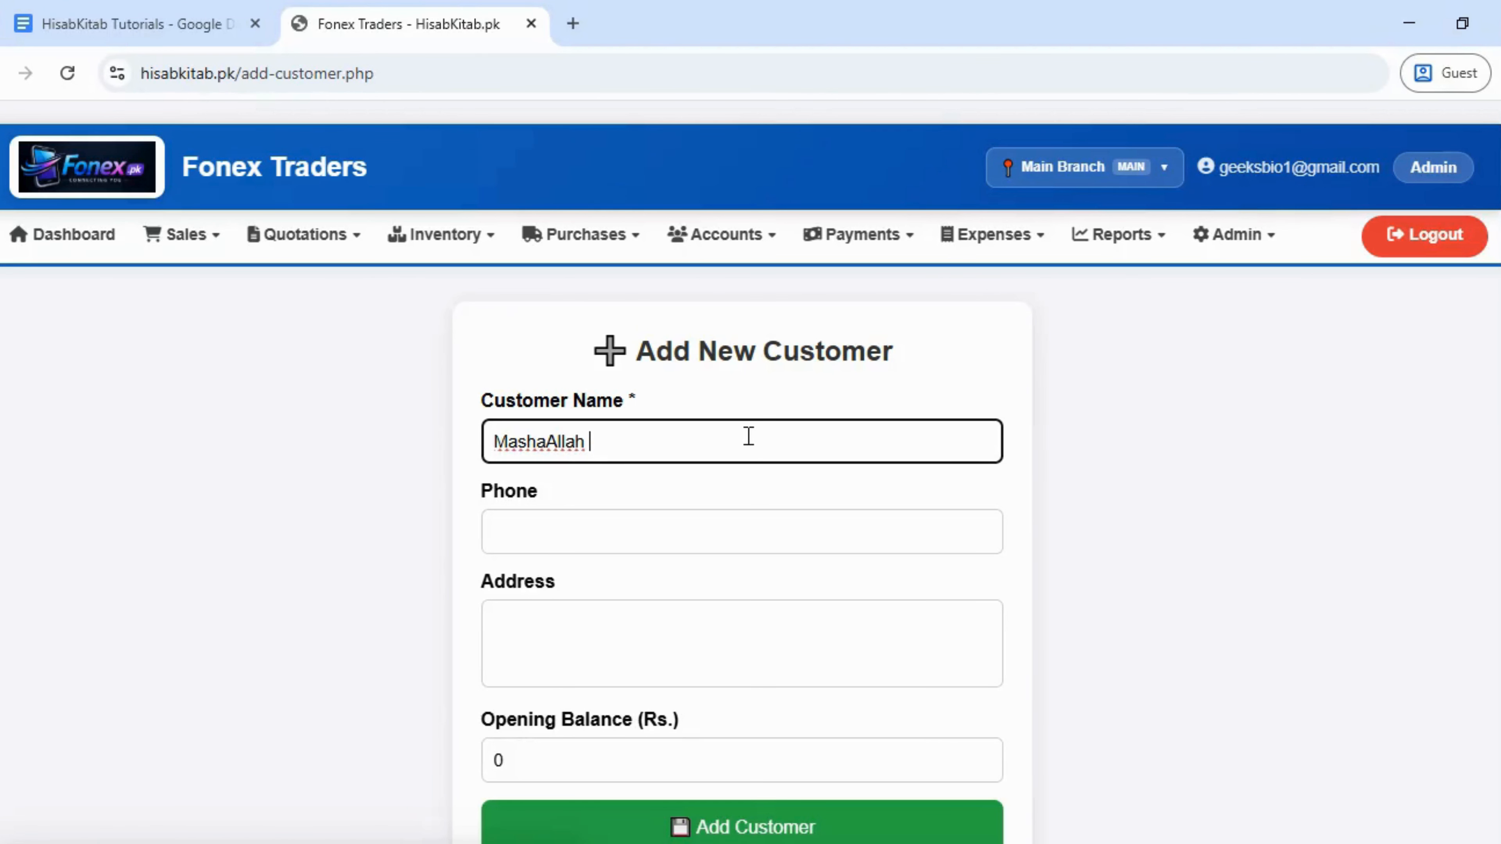
pyautogui.write('Mobile Lahore')
pyautogui.click(703, 535)
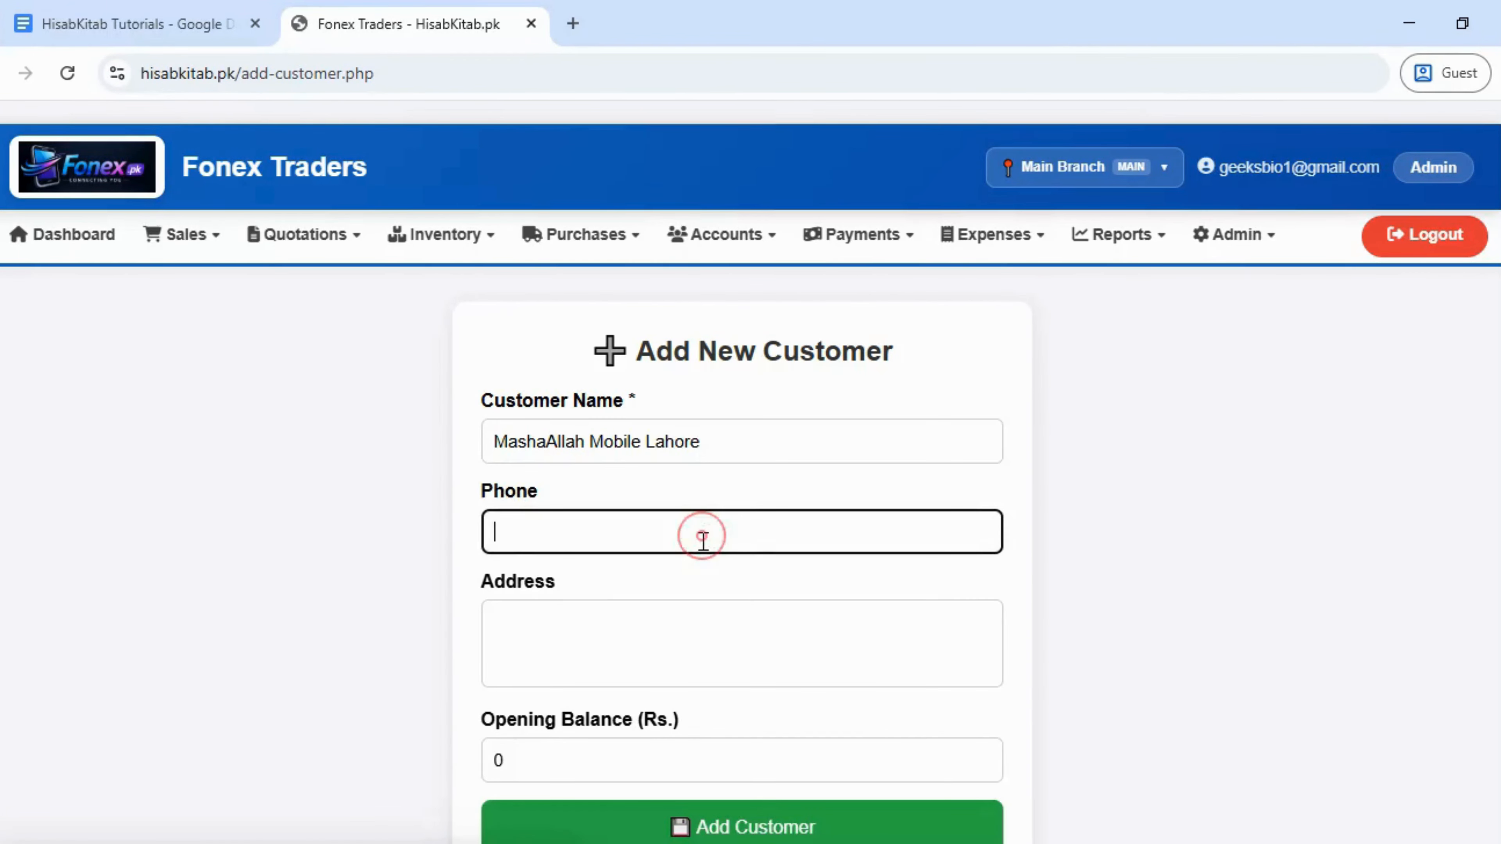
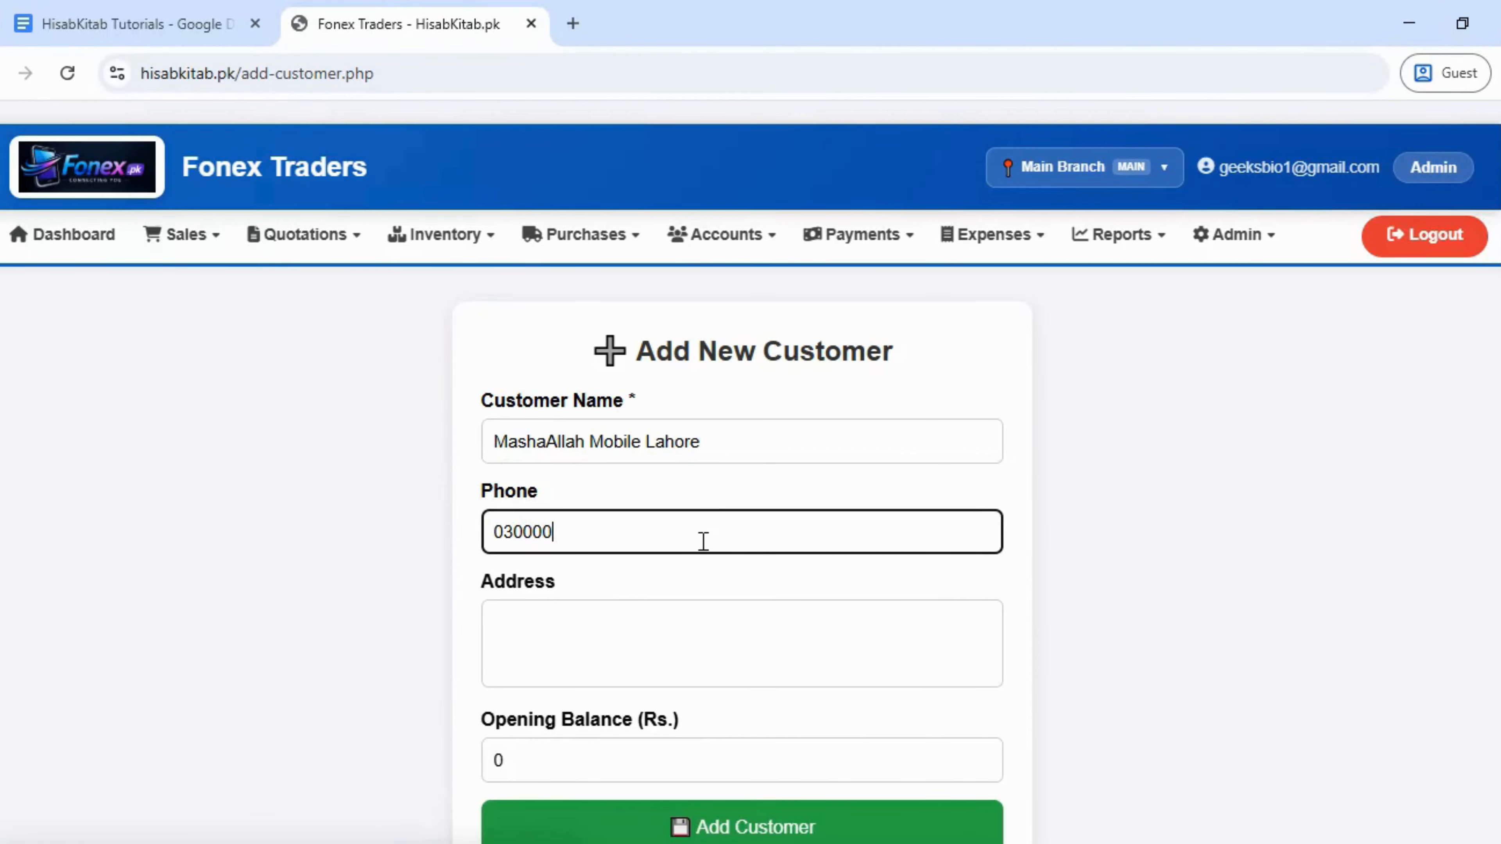
pyautogui.click(631, 643)
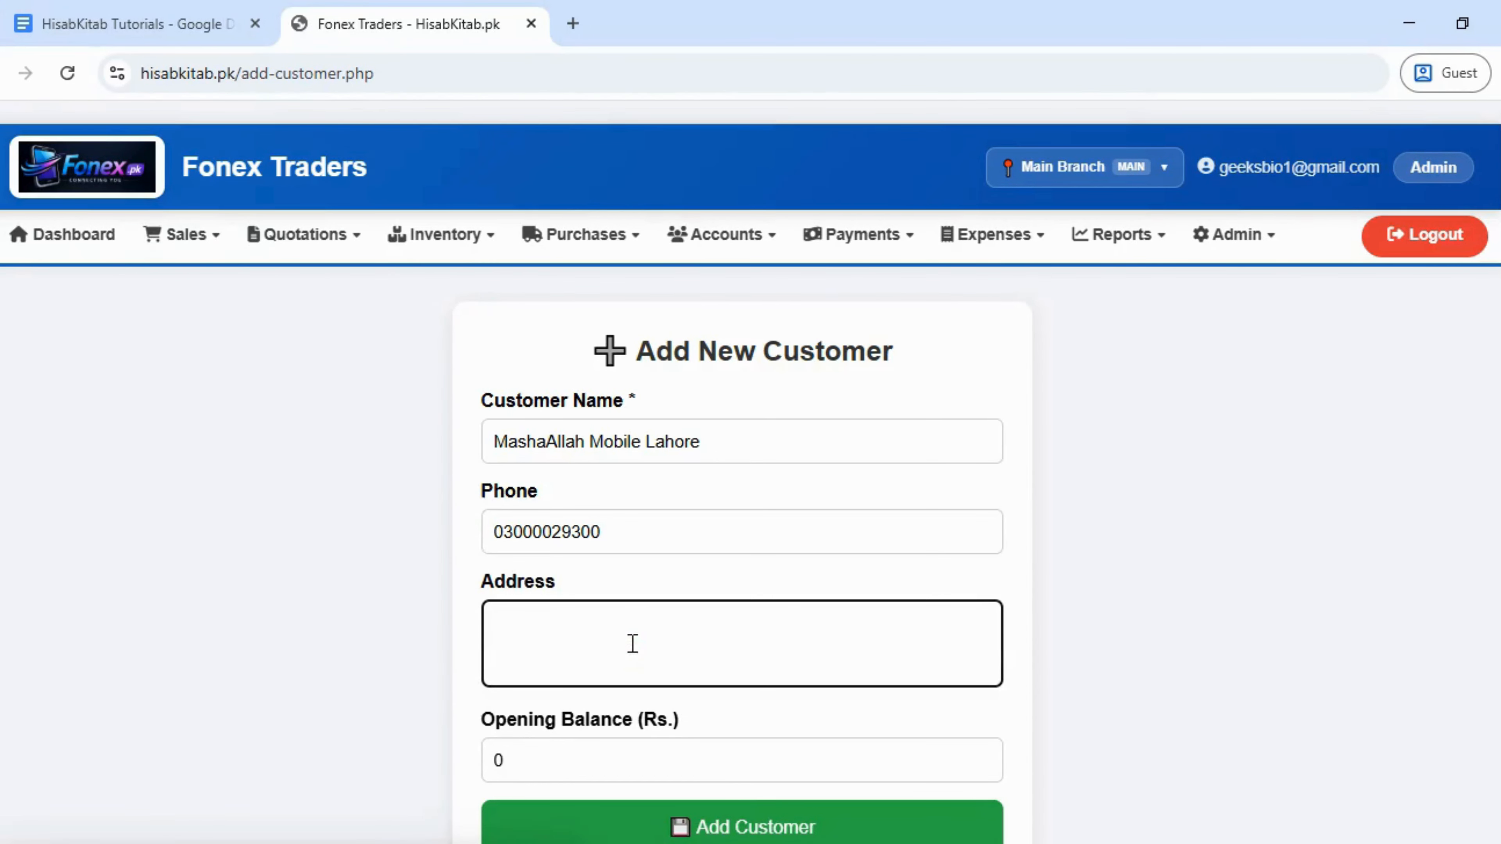
pyautogui.write('Lahore')
pyautogui.click(555, 766)
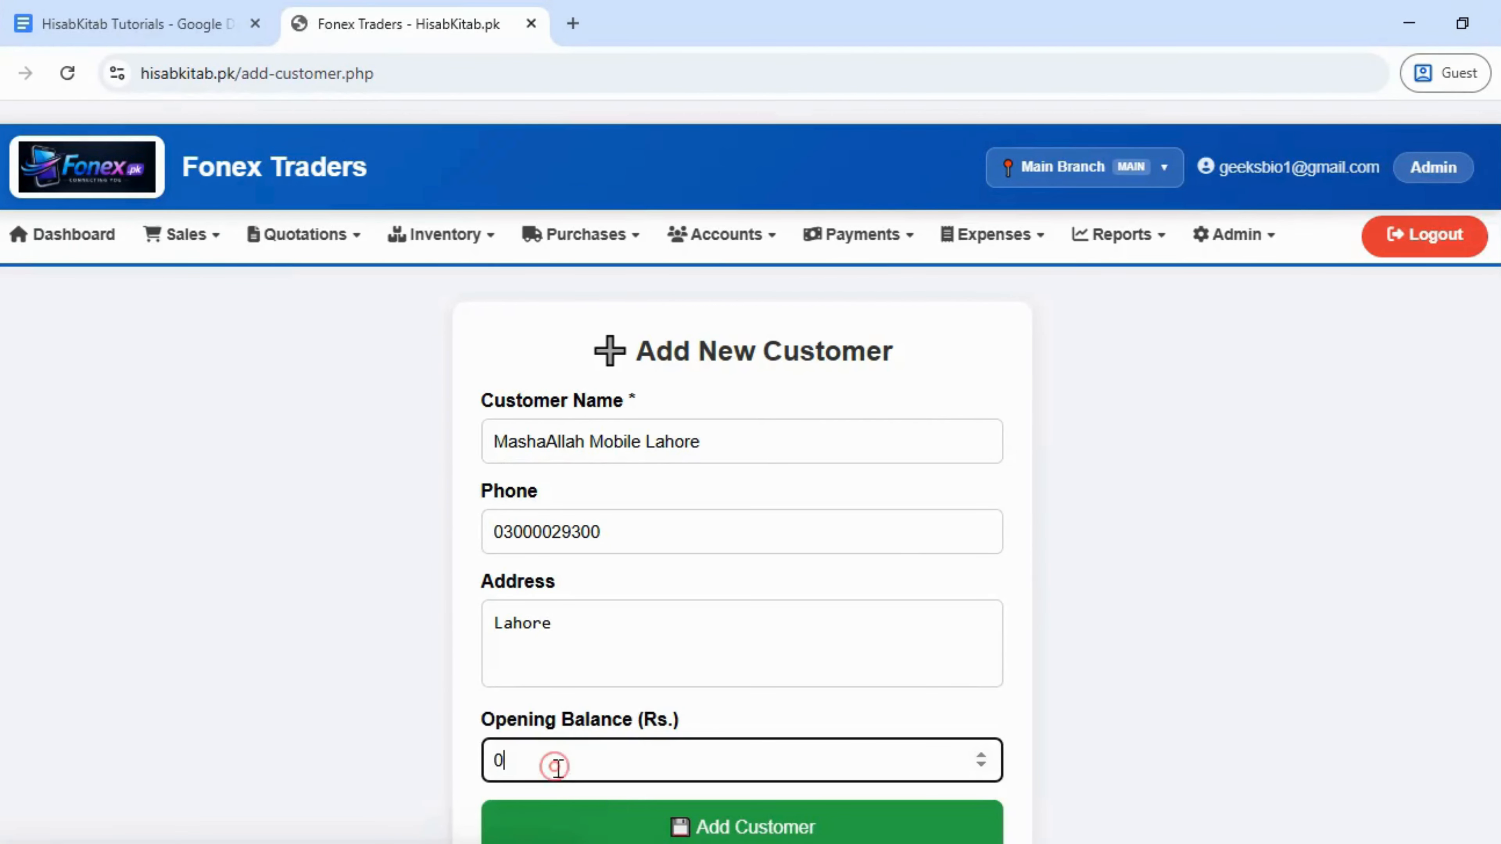
pyautogui.doubleClick(499, 762)
pyautogui.click(635, 827)
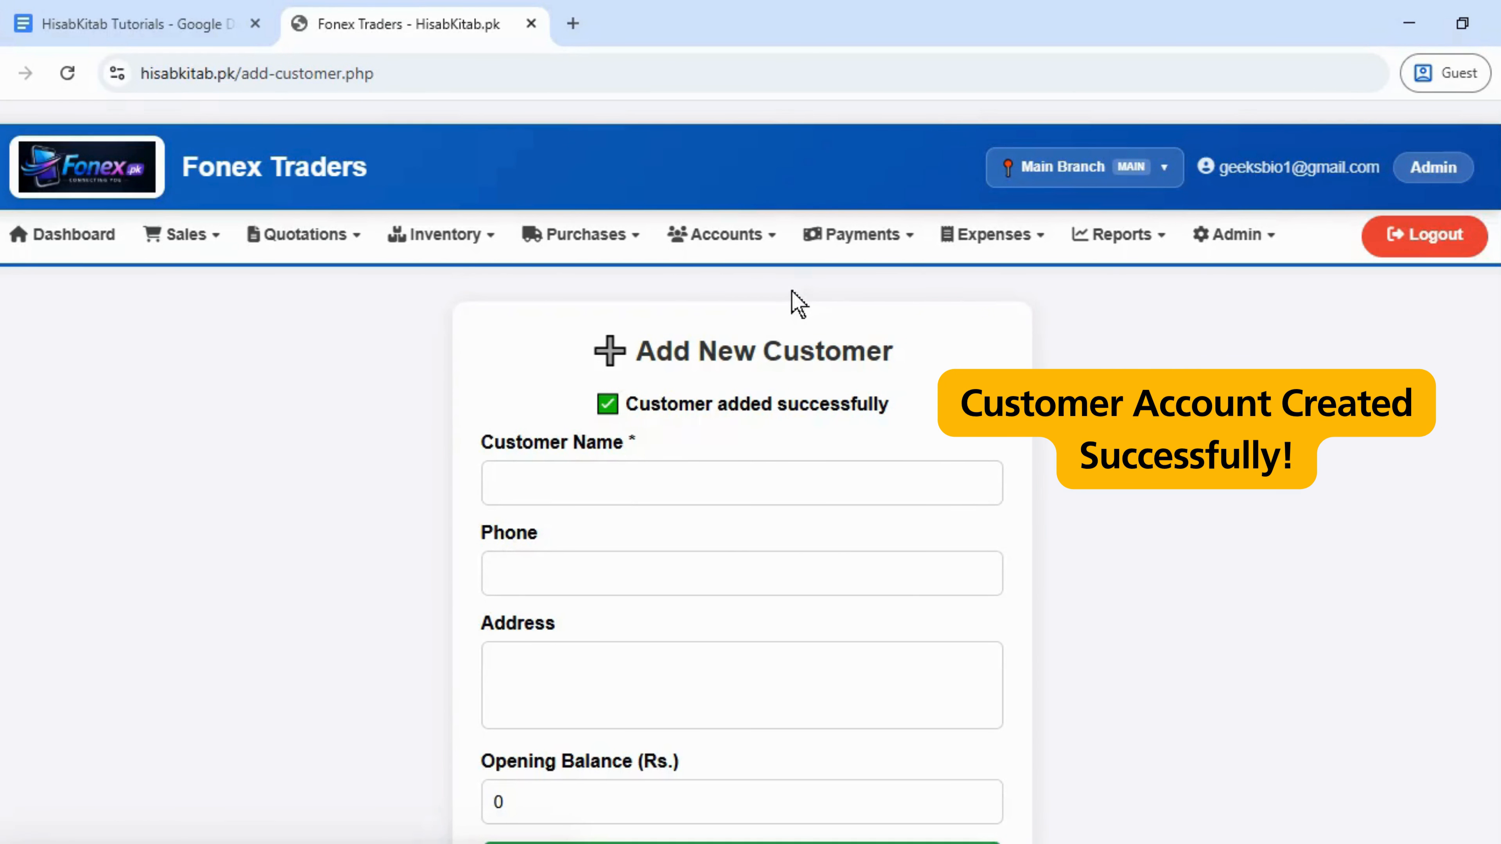
pyautogui.click(748, 255)
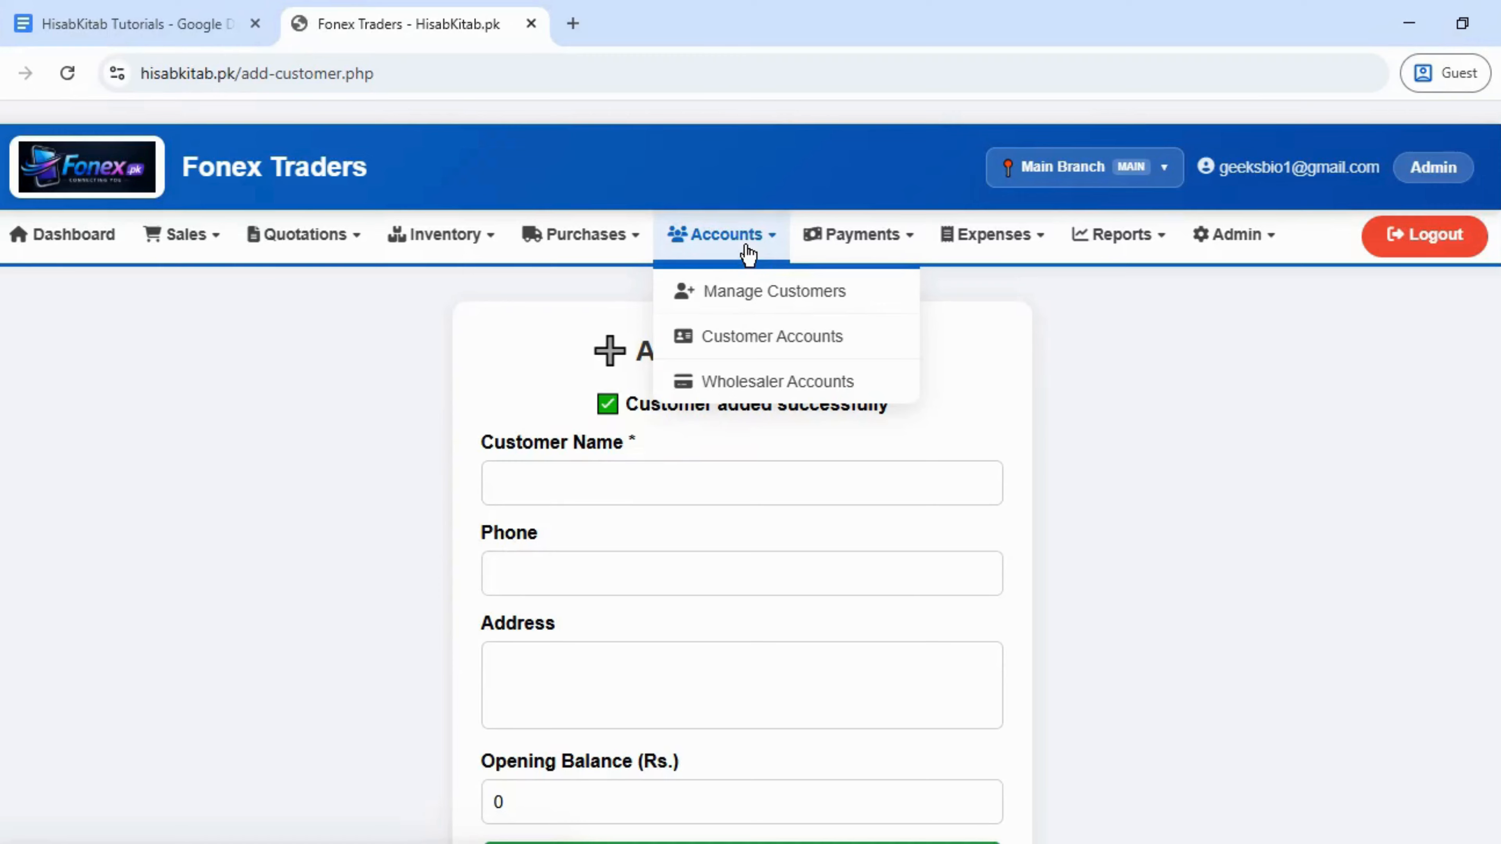
# - Open Manage Customers to confirm MashaAllah Mobile Lahore is listed with its phone and date
pyautogui.click(744, 292)
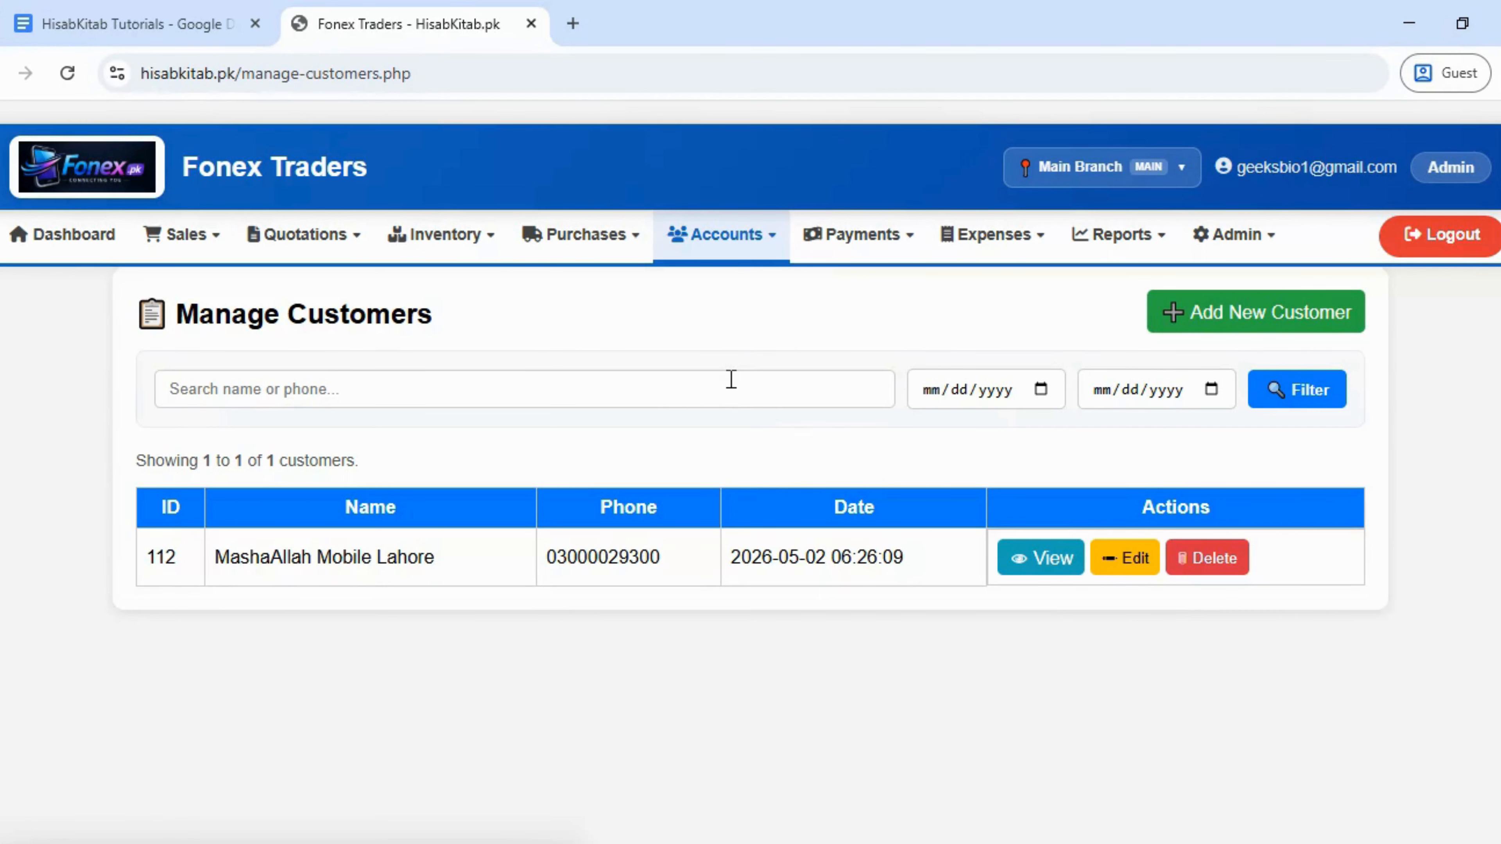
pyautogui.click(746, 243)
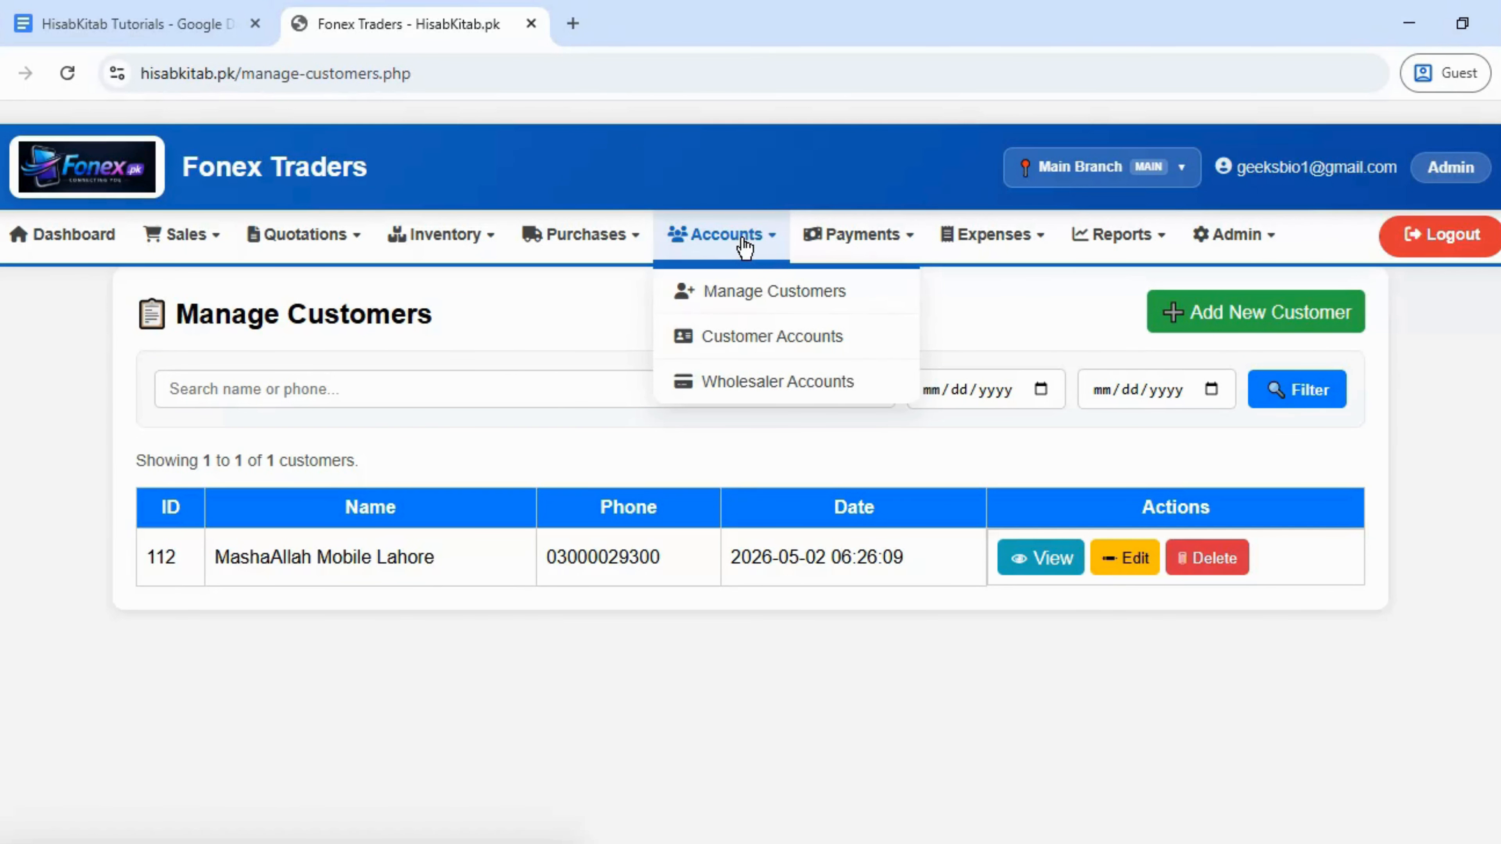
pyautogui.click(573, 247)
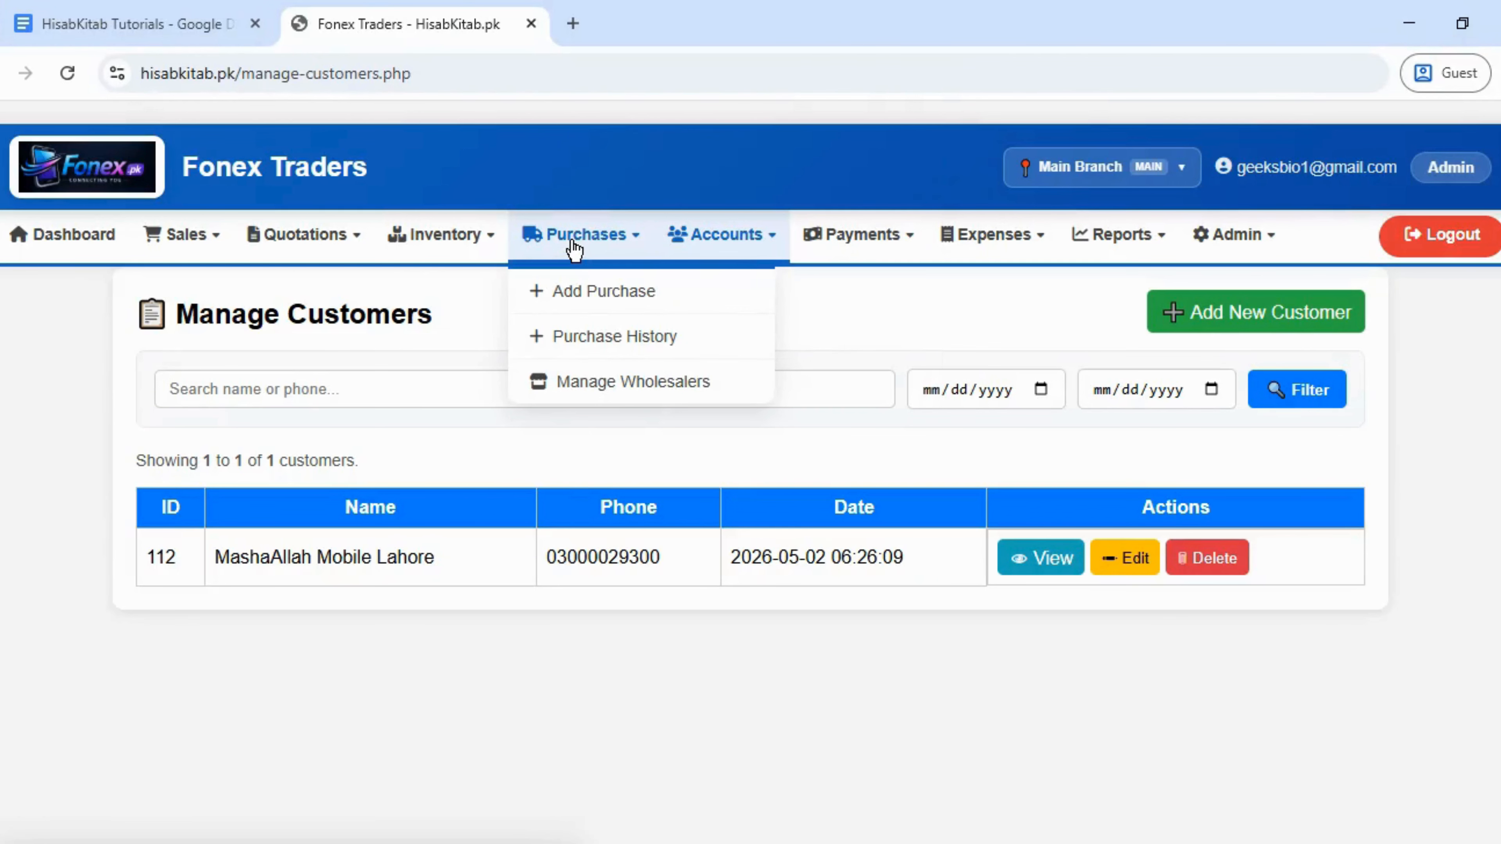
# - Create wholesaler 'Asm Trader' with address Lahore and a Rs. 50000 opening balance
pyautogui.click(590, 386)
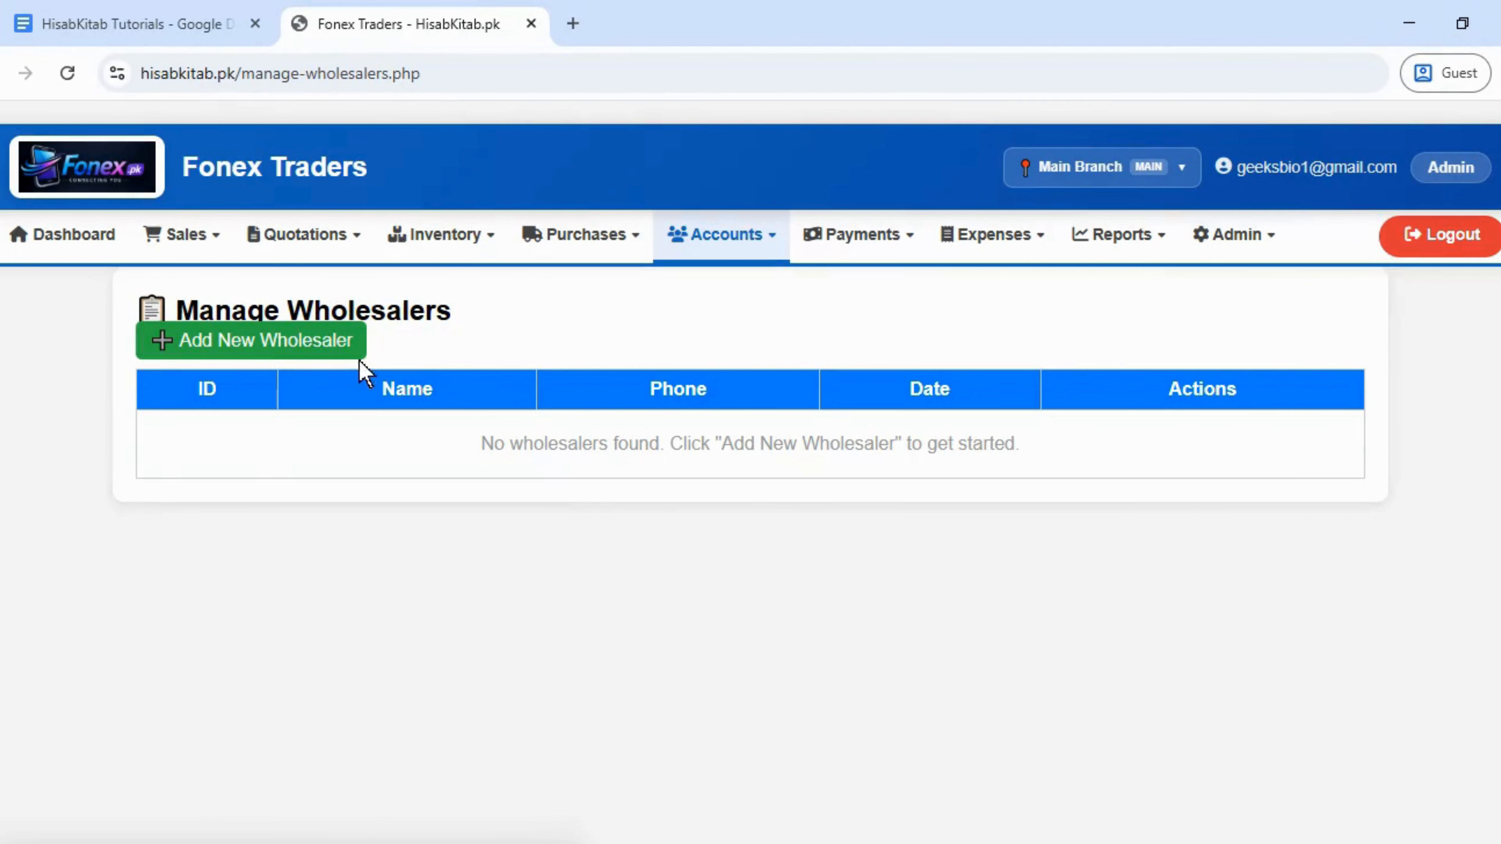
pyautogui.click(320, 342)
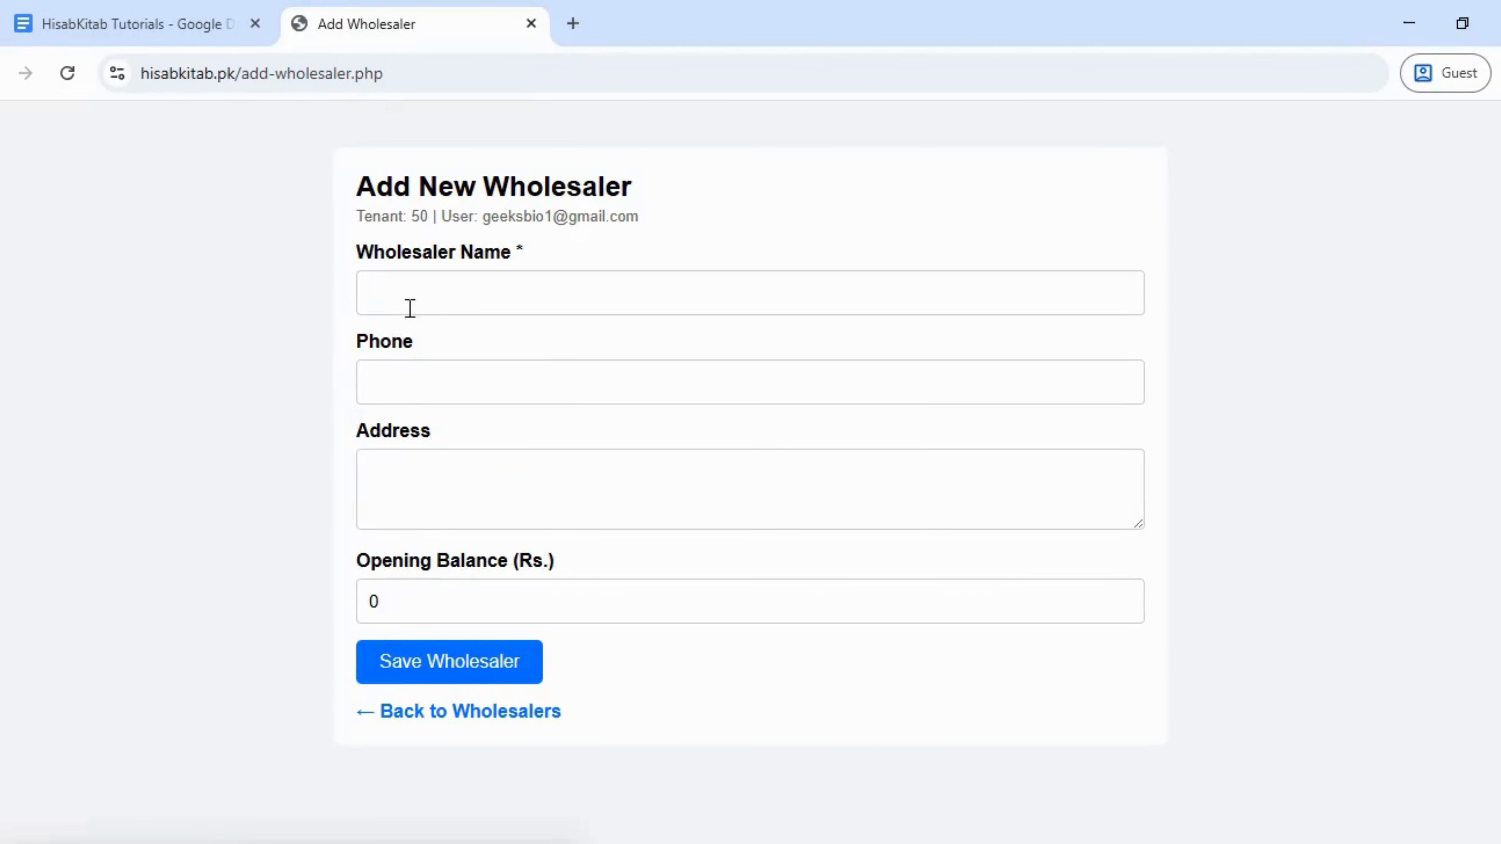
pyautogui.click(455, 290)
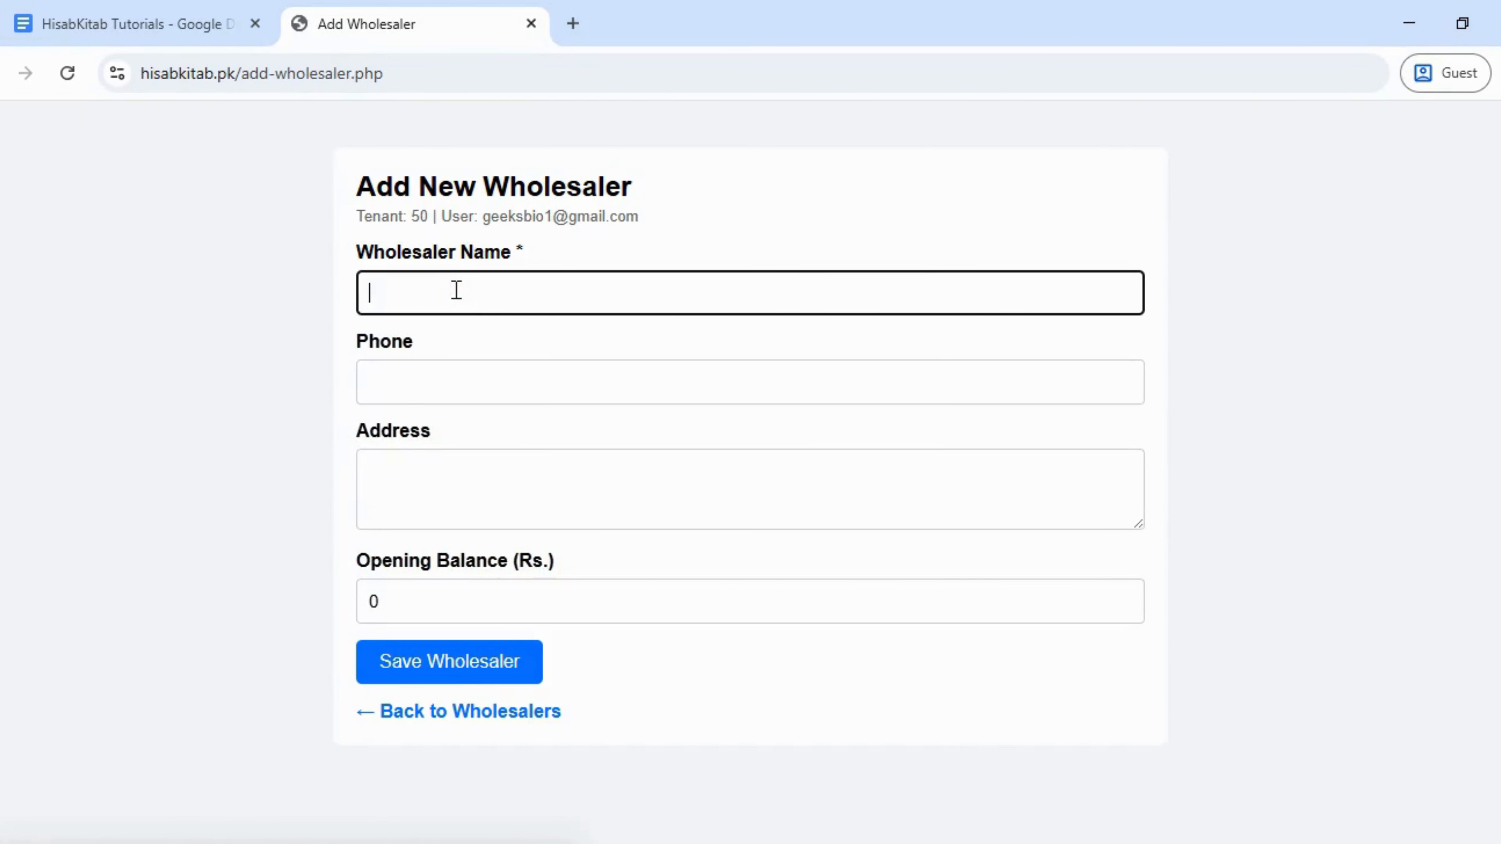
pyautogui.write('Asm Trader')
pyautogui.click(457, 385)
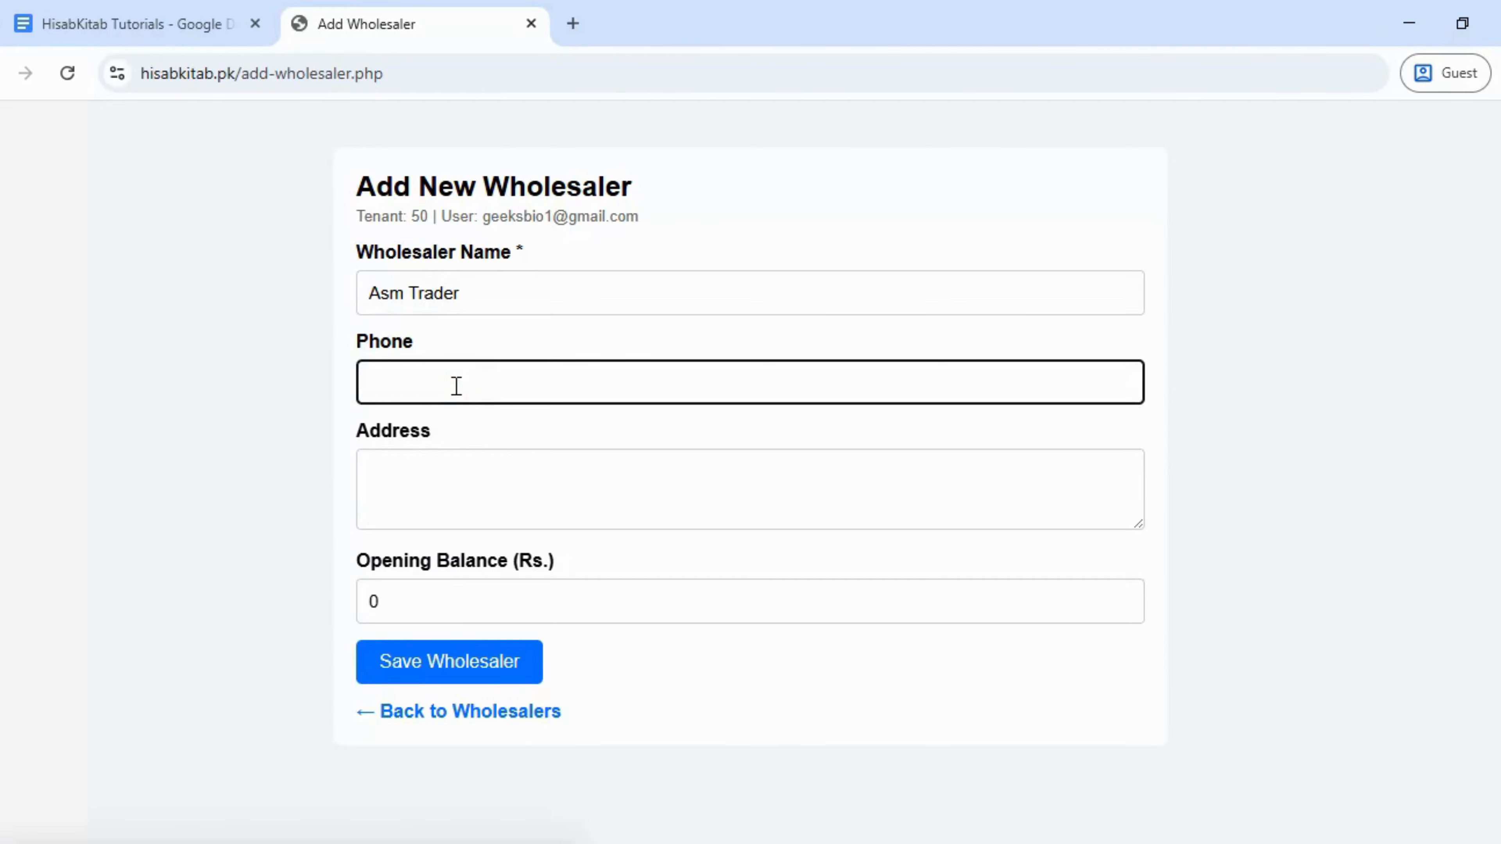
pyautogui.click(463, 466)
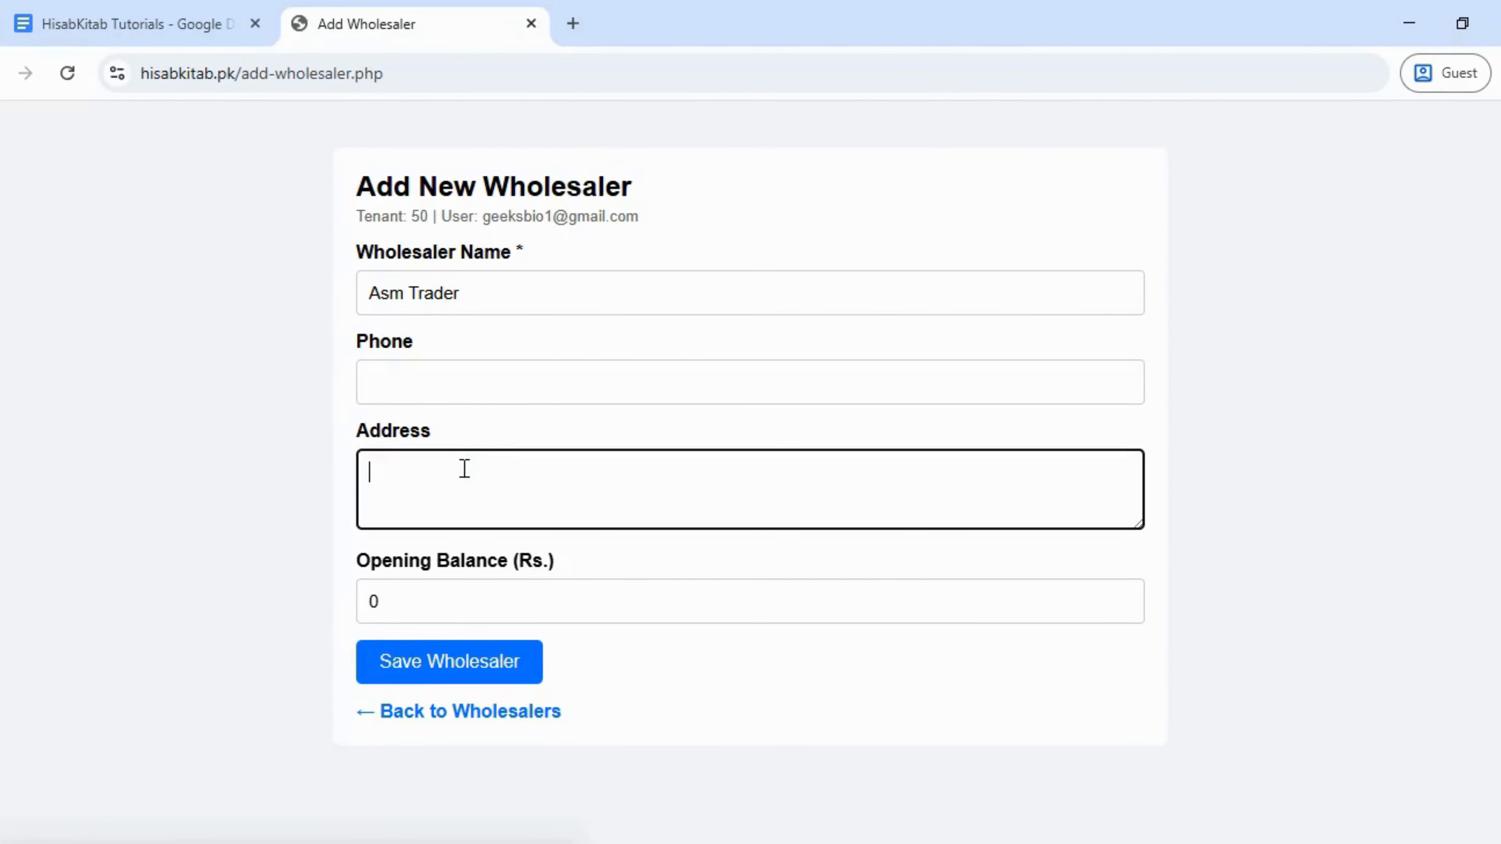
pyautogui.write('Lahore')
pyautogui.click(443, 606)
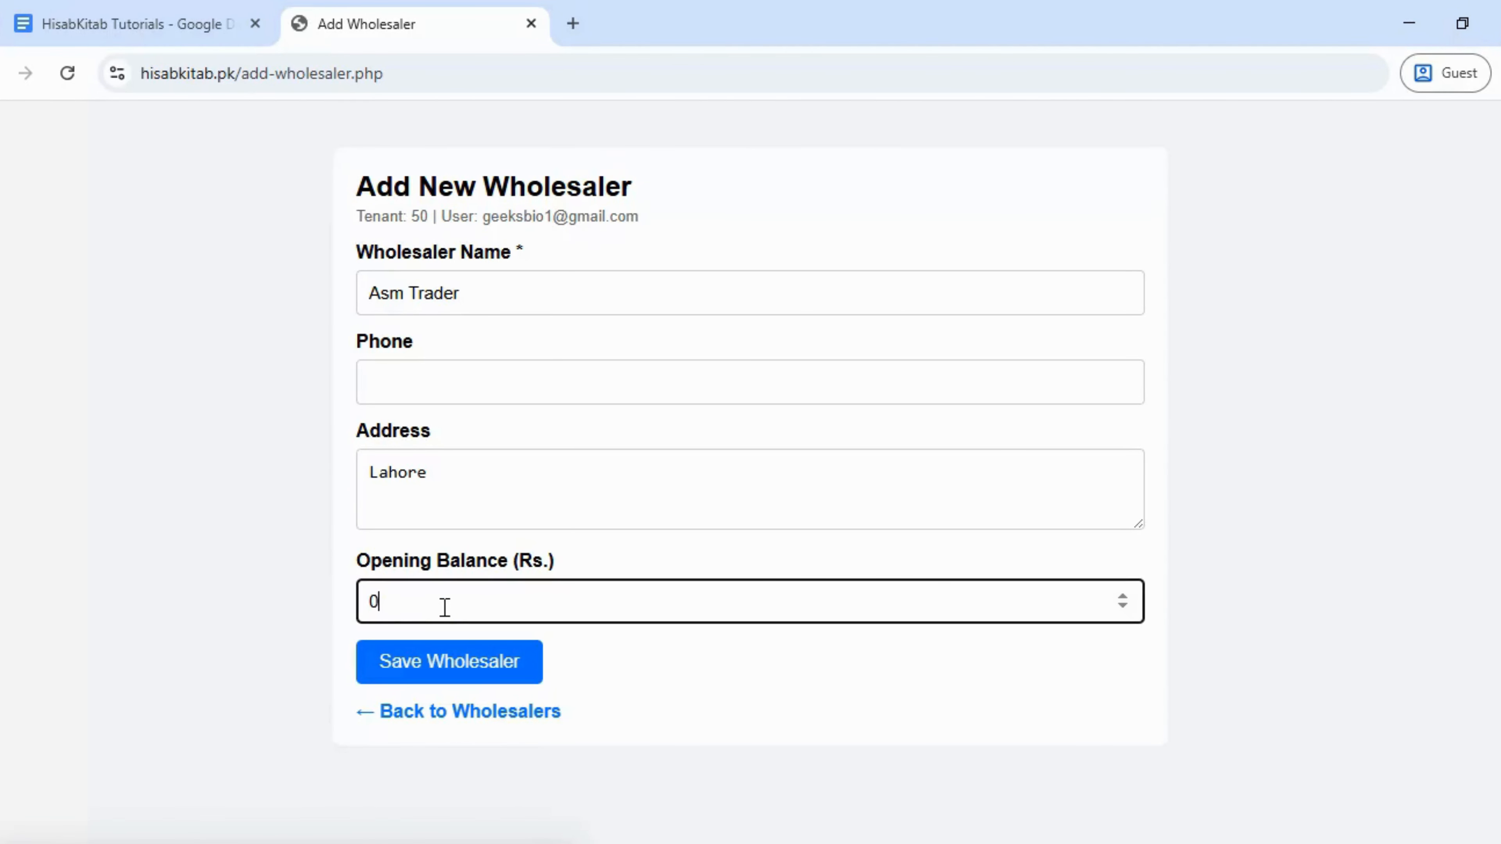
pyautogui.doubleClick(374, 603)
pyautogui.write('50000')
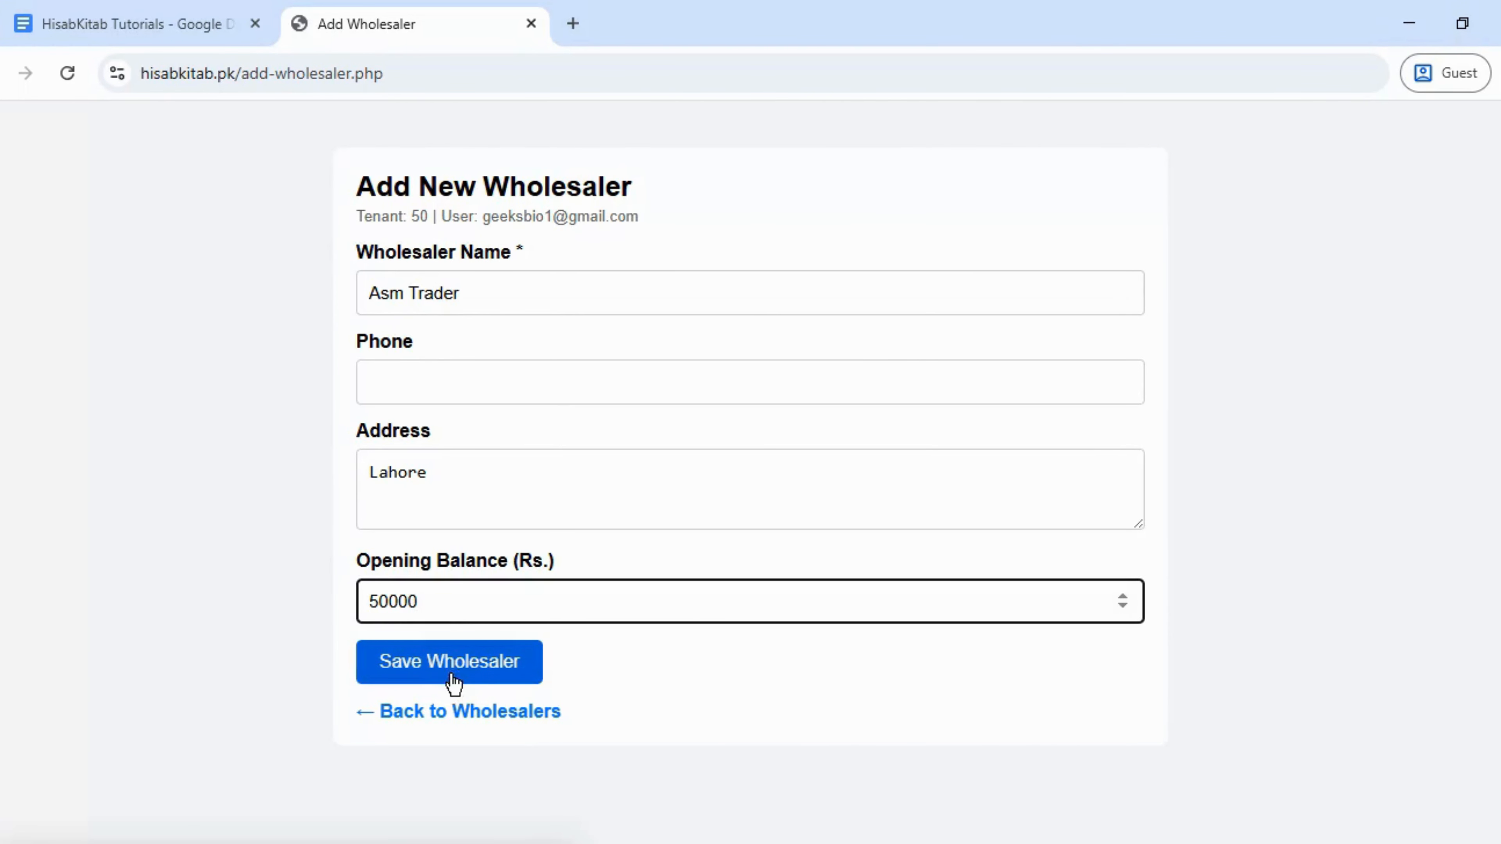
pyautogui.click(428, 667)
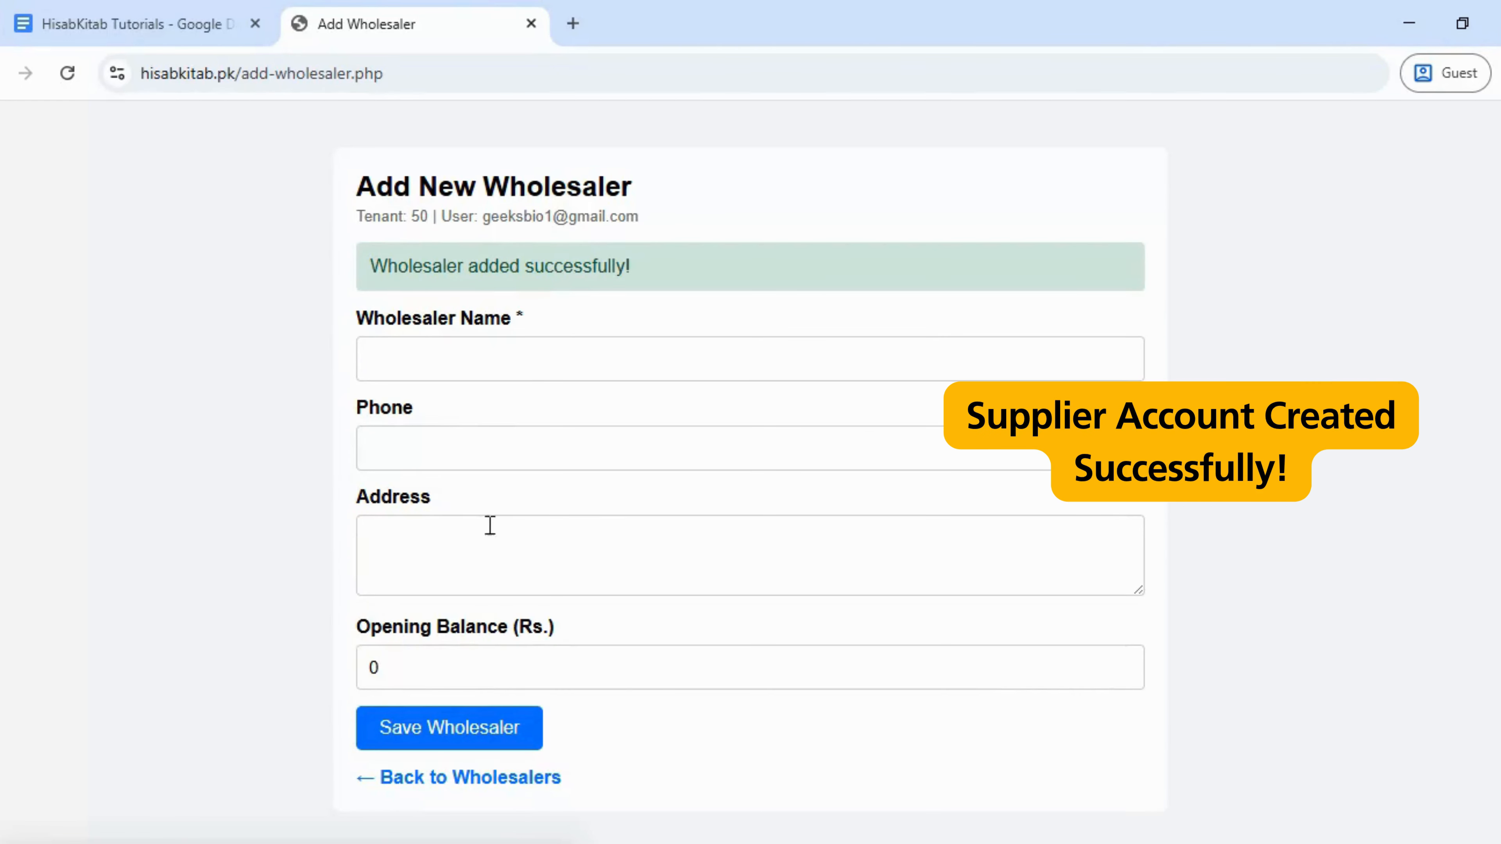
# - Go back to the wholesaler list showing Asm Trader, glance at the tutorial plan, return to HisabKitab
pyautogui.click(453, 780)
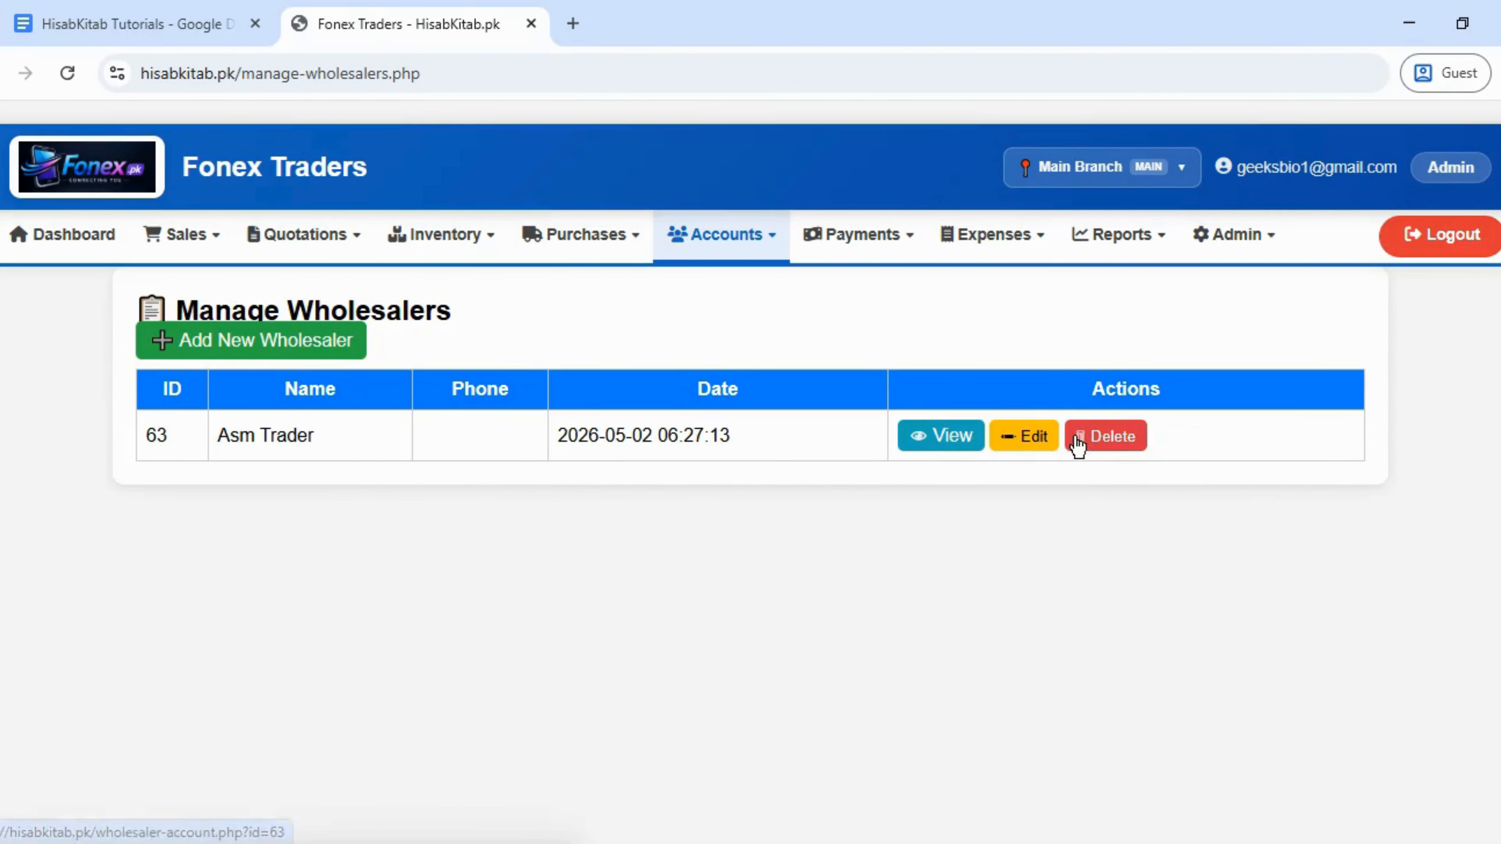
pyautogui.click(72, 10)
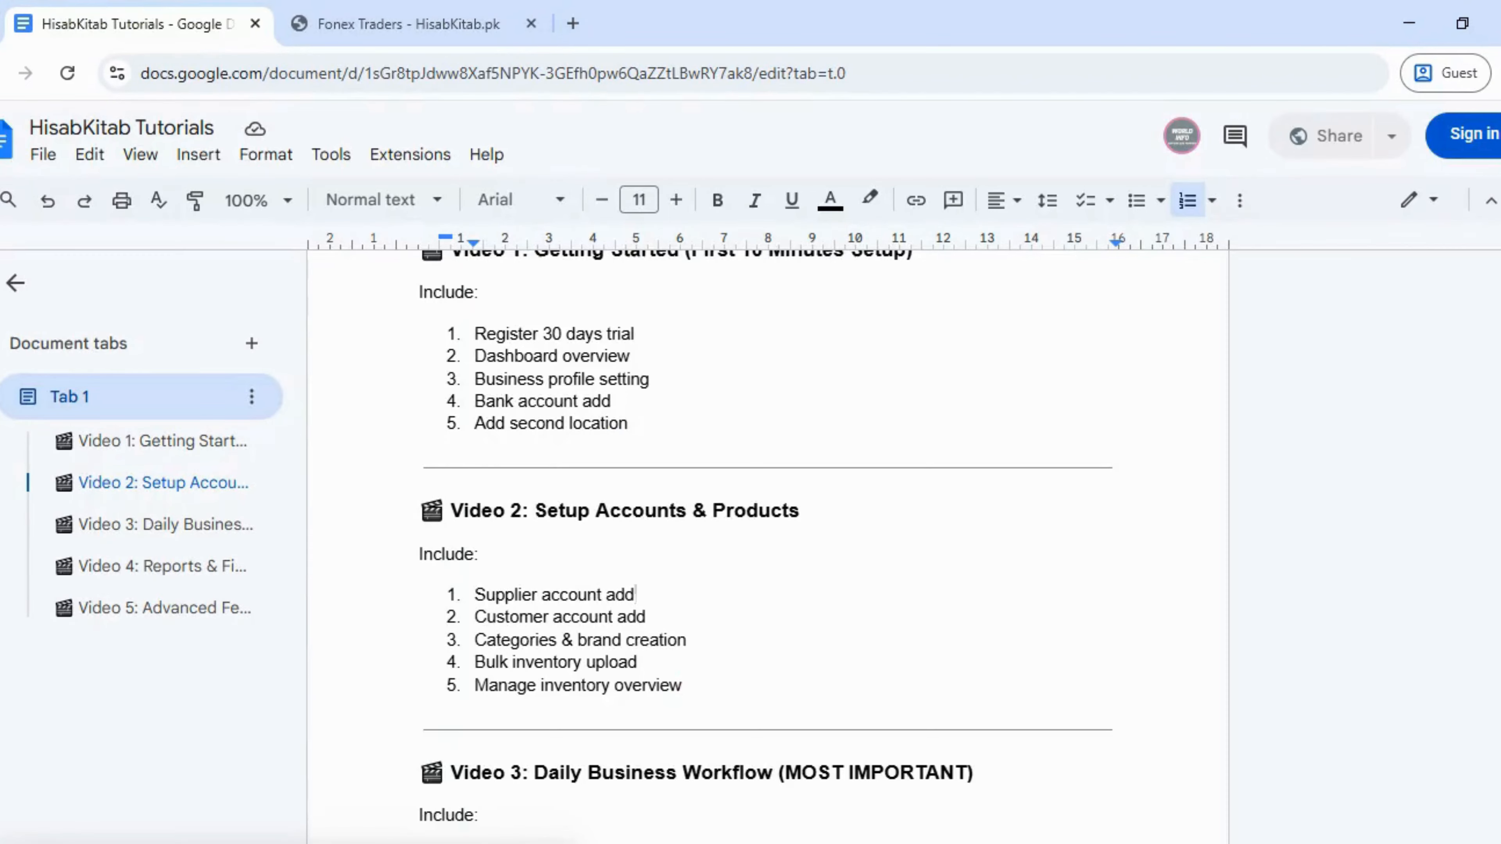
pyautogui.click(379, 24)
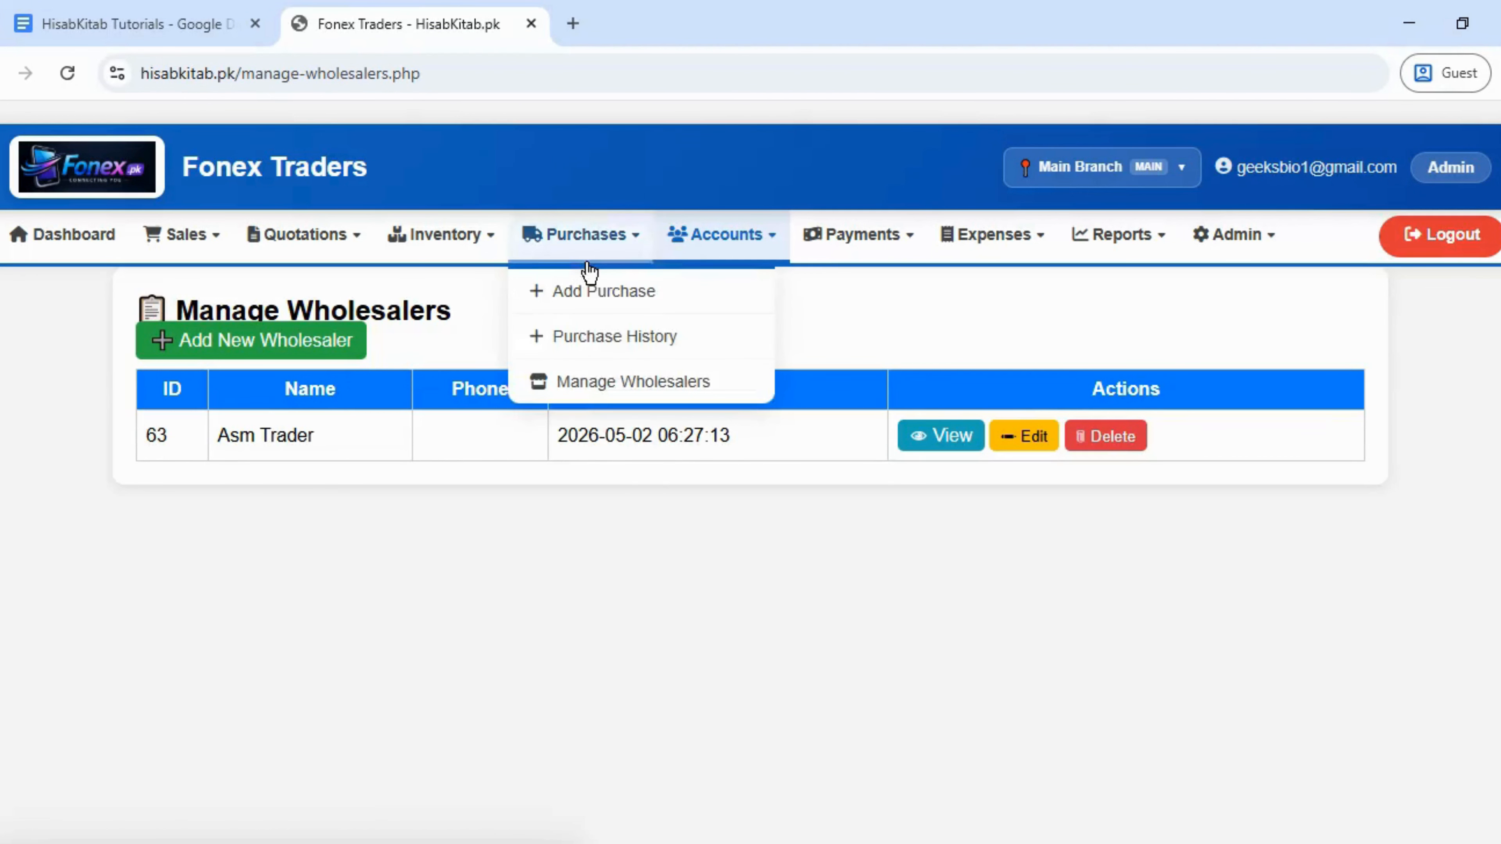
pyautogui.moveTo(462, 235)
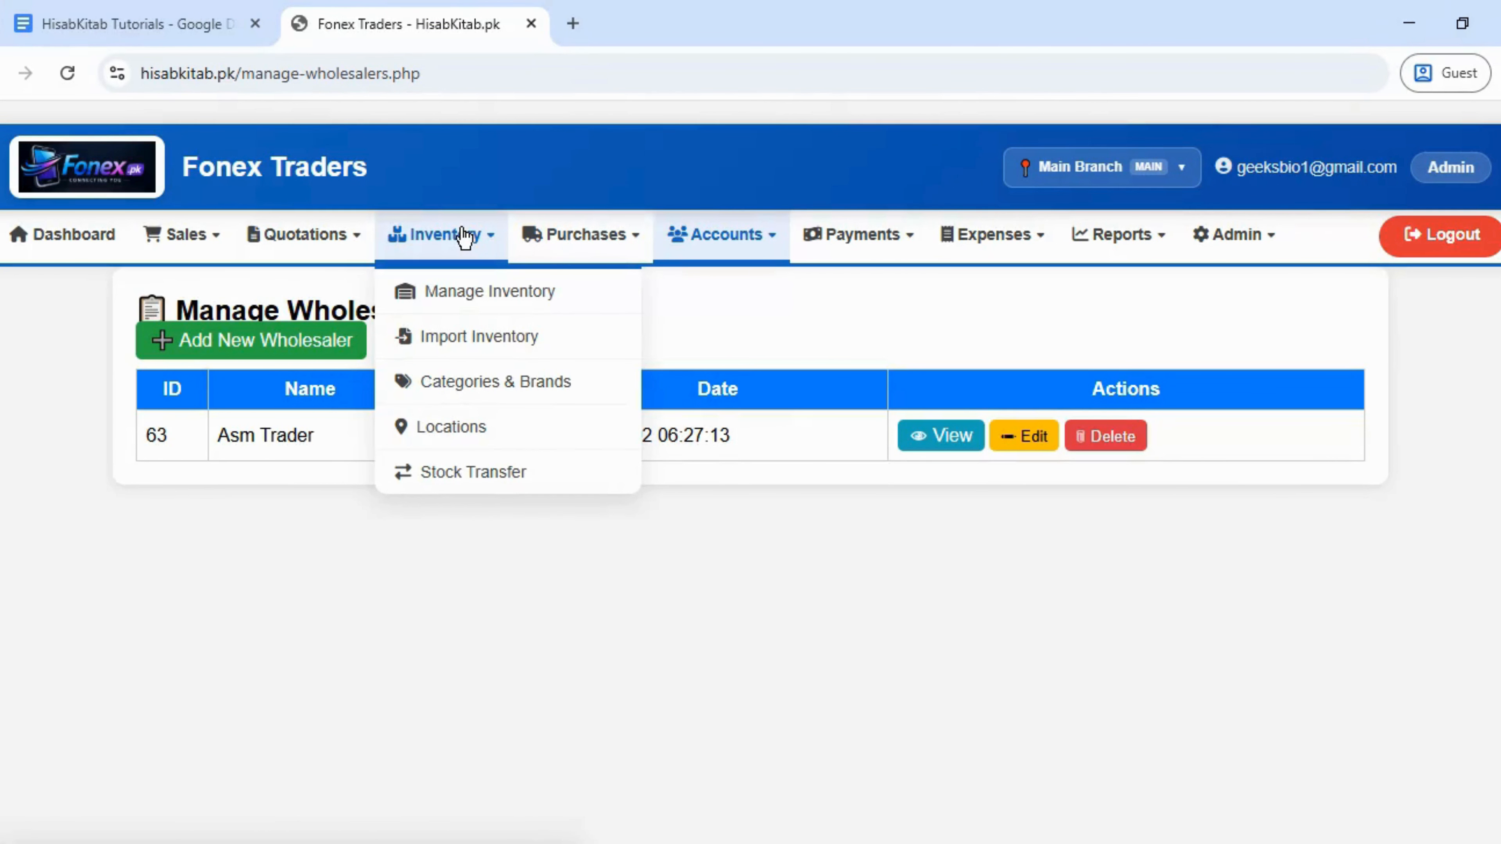
# - Add the categories Buds and Charging Cable on the Categories & Brands page
pyautogui.click(465, 384)
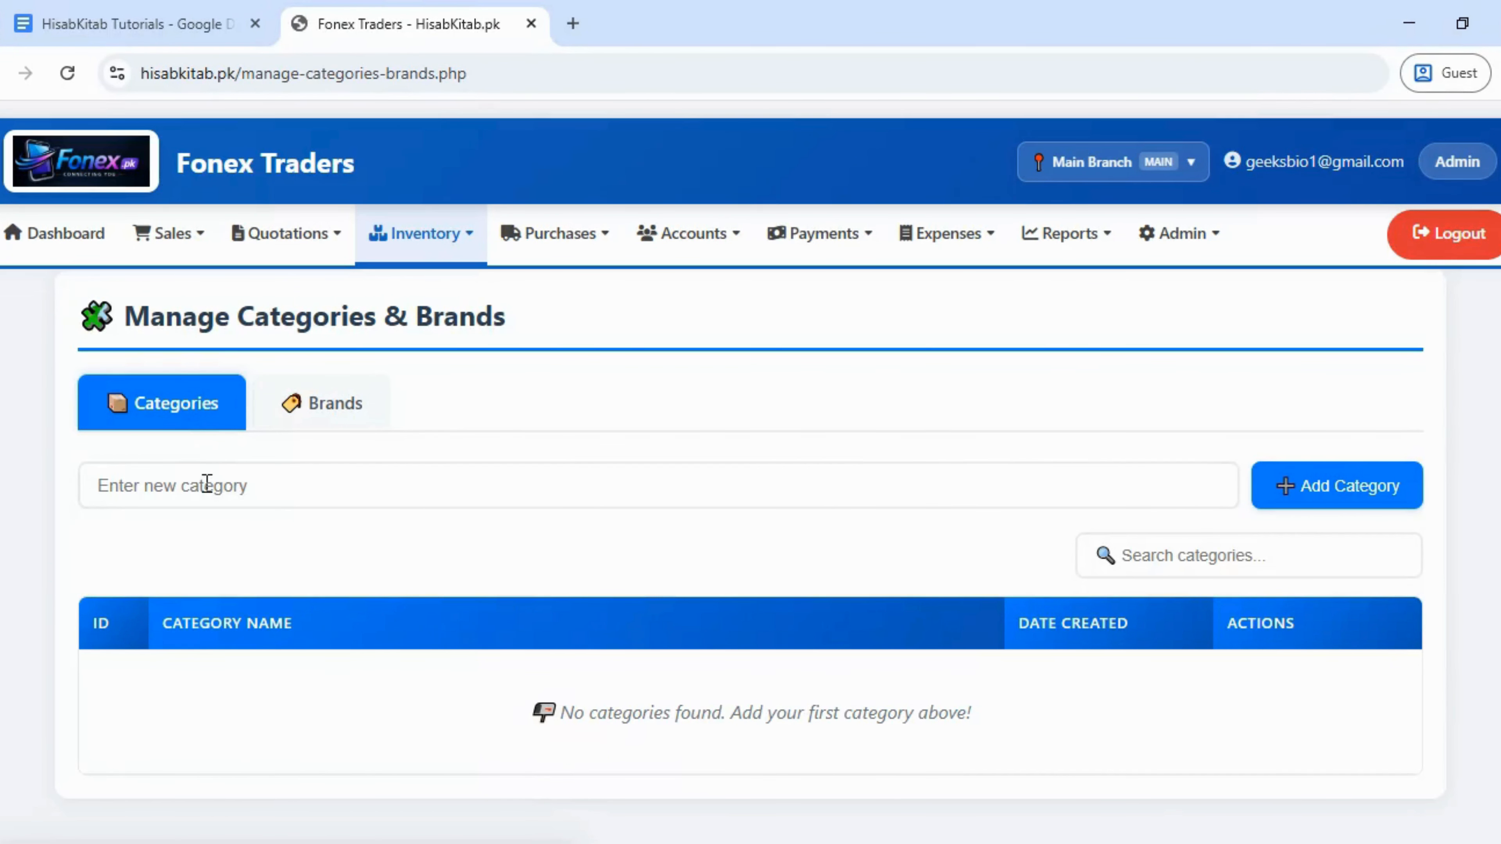
pyautogui.click(206, 483)
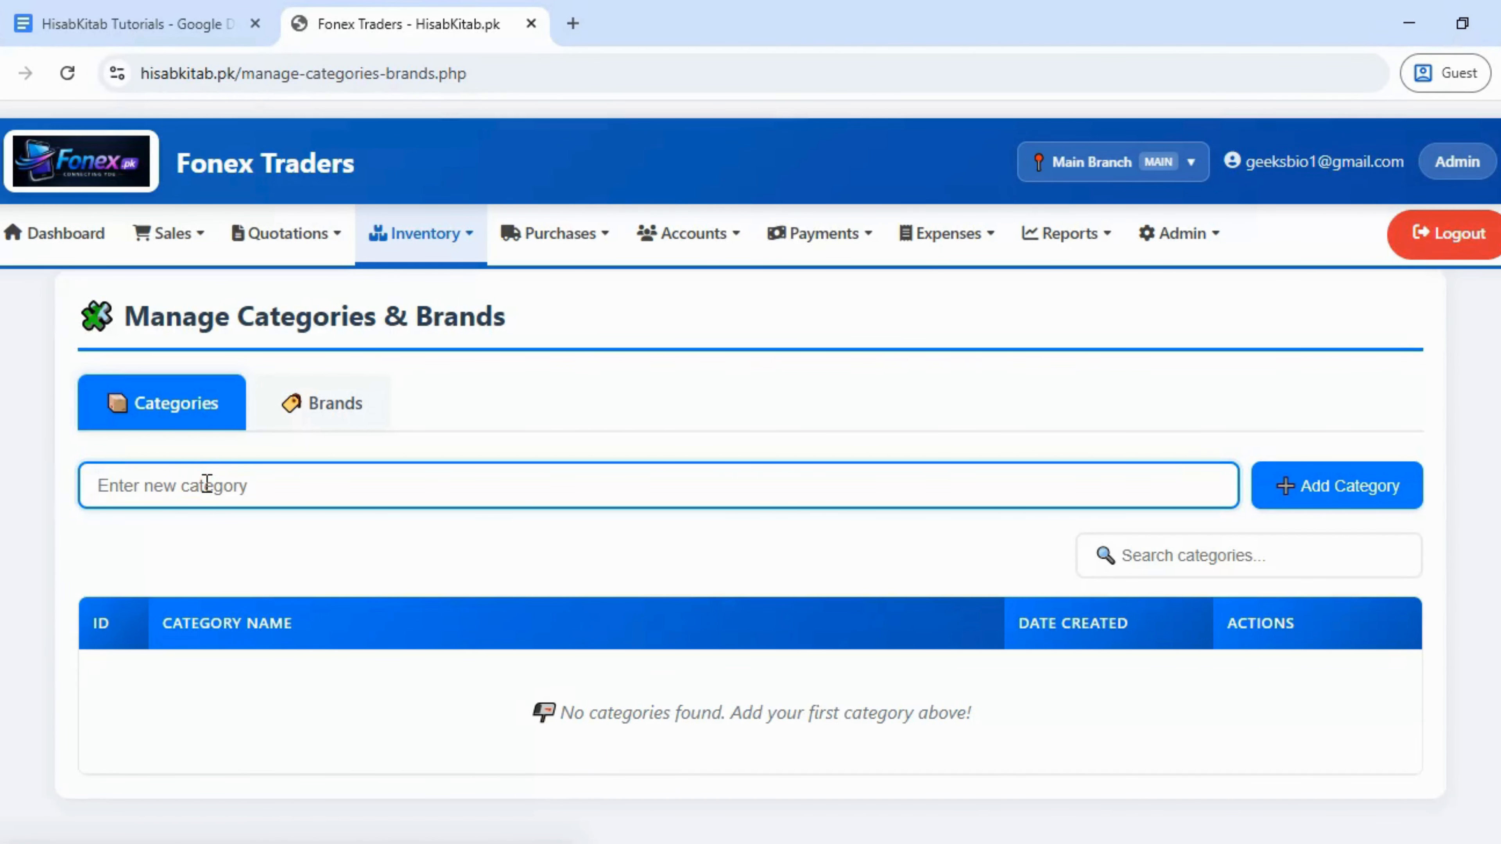
pyautogui.write('Buds')
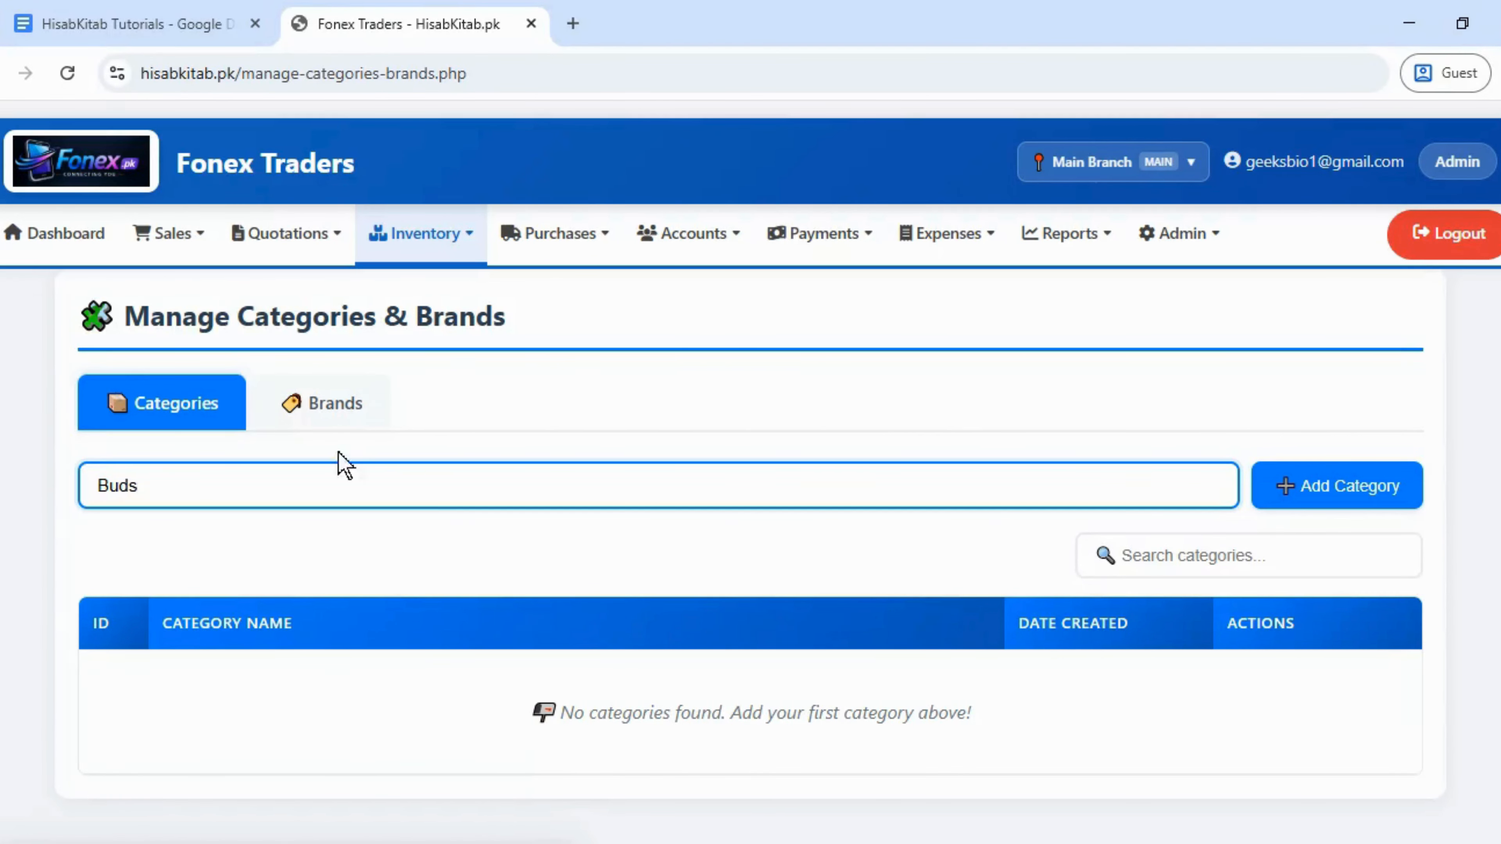
pyautogui.click(1371, 494)
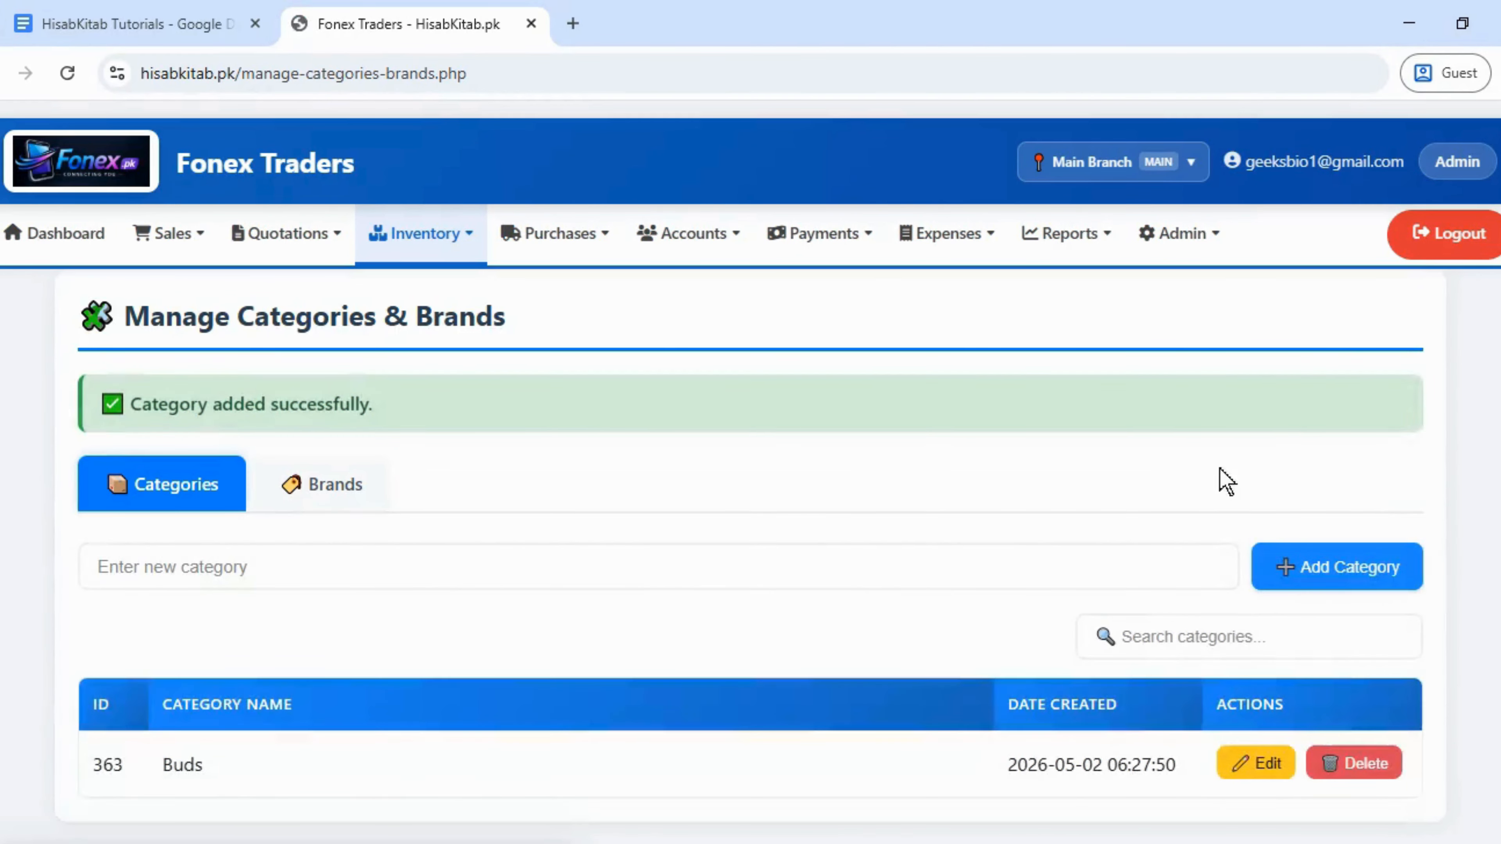
pyautogui.click(571, 565)
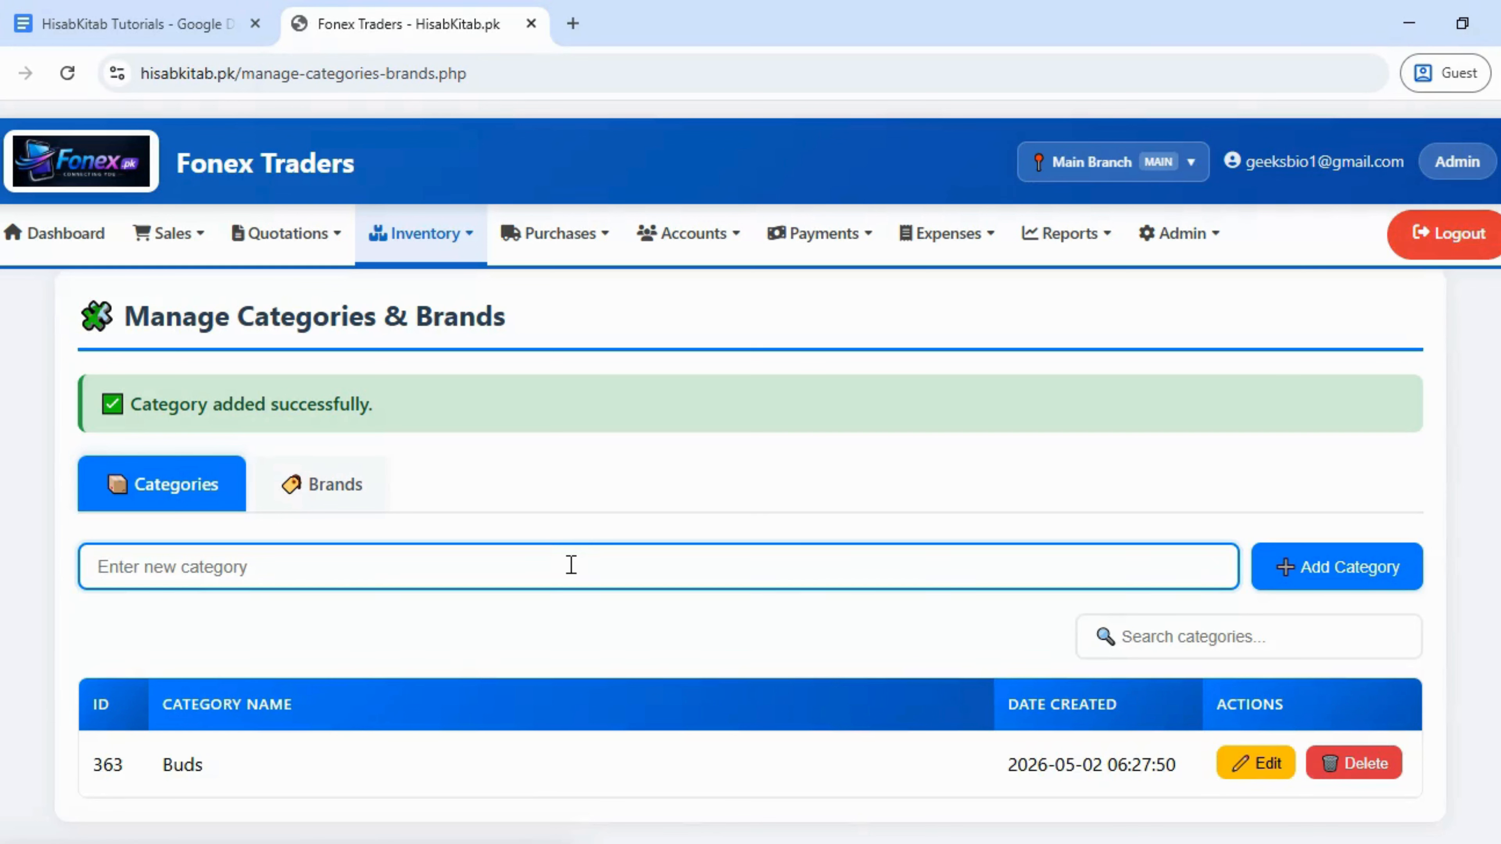
pyautogui.write('Chargin')
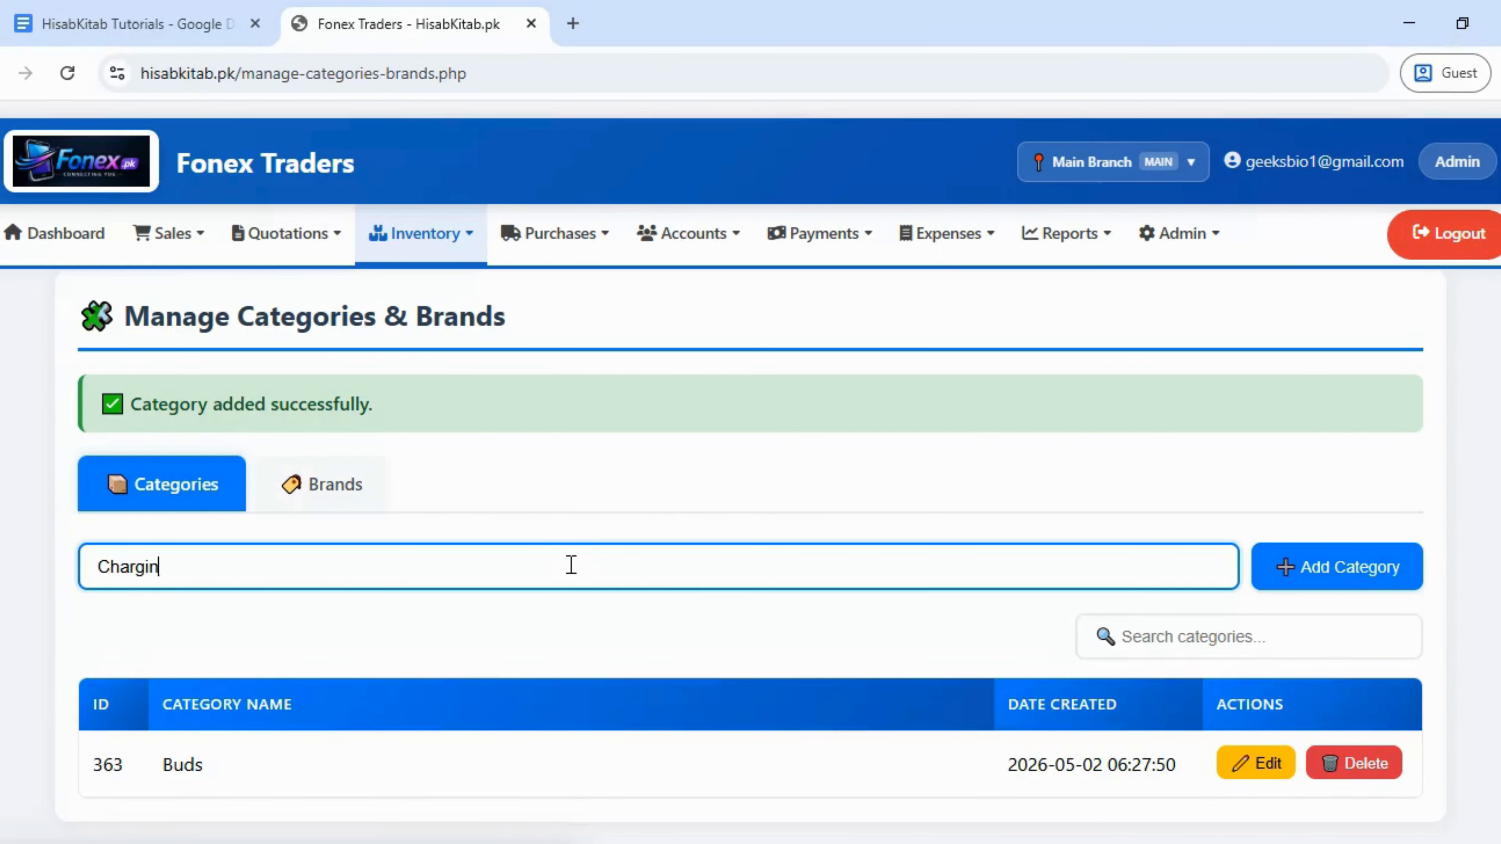
pyautogui.write('g Cable')
pyautogui.click(1277, 578)
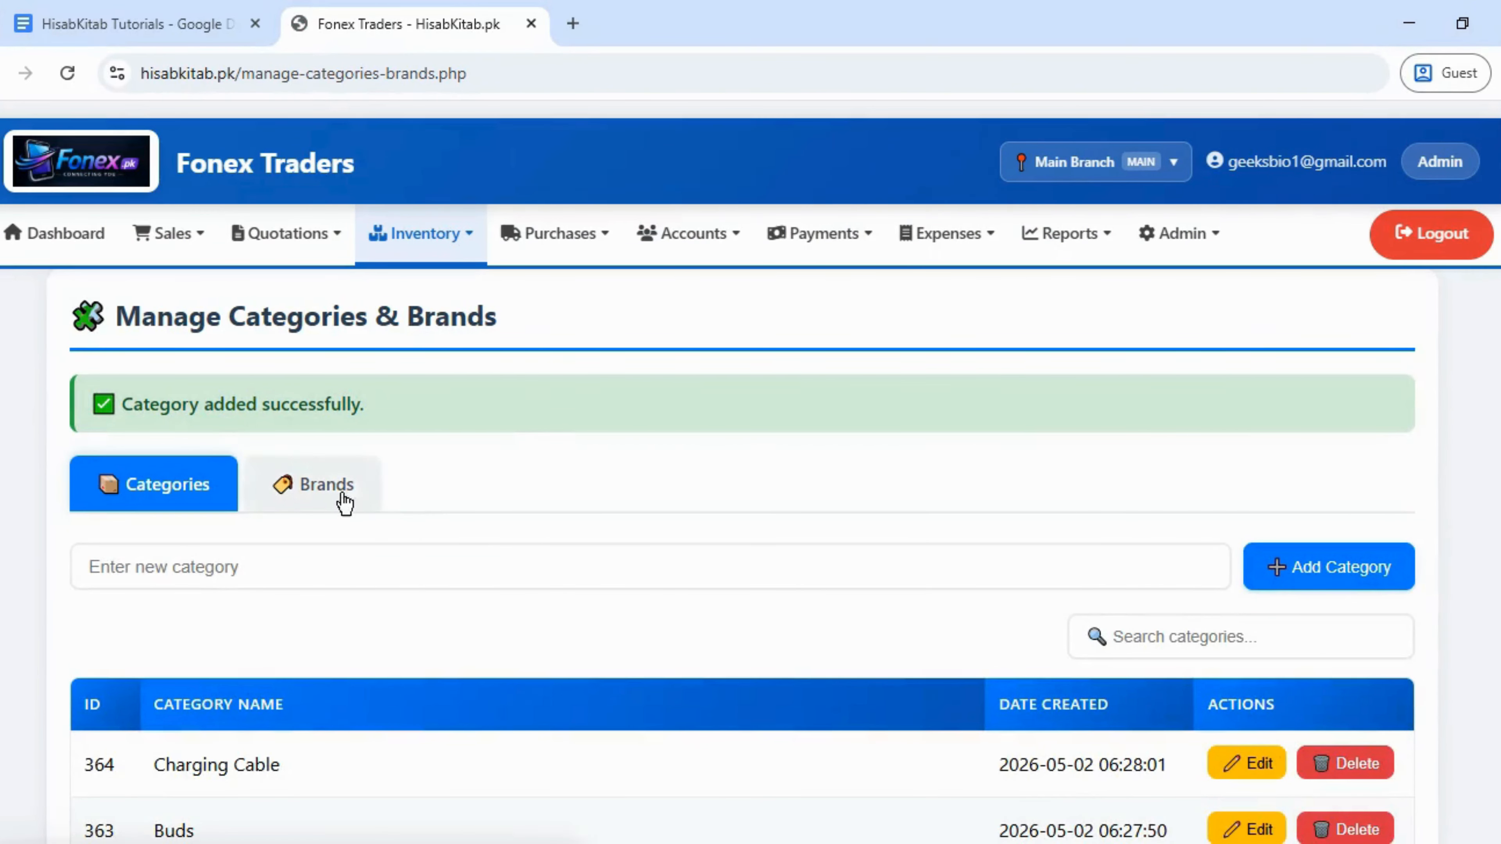
# - Add Samsung as a new brand
pyautogui.click(337, 499)
pyautogui.click(327, 570)
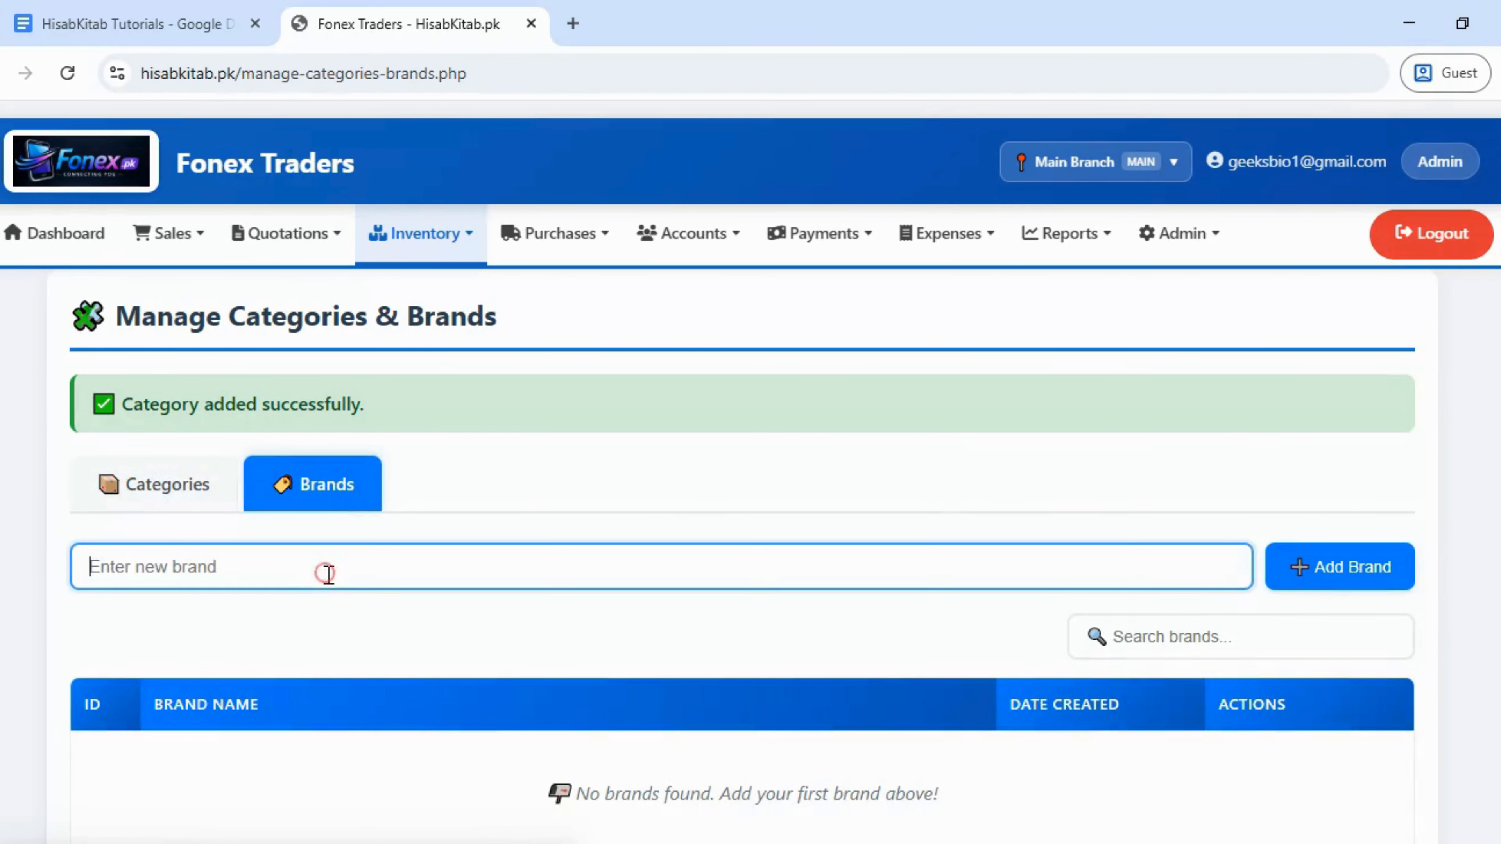
pyautogui.write('Sam')
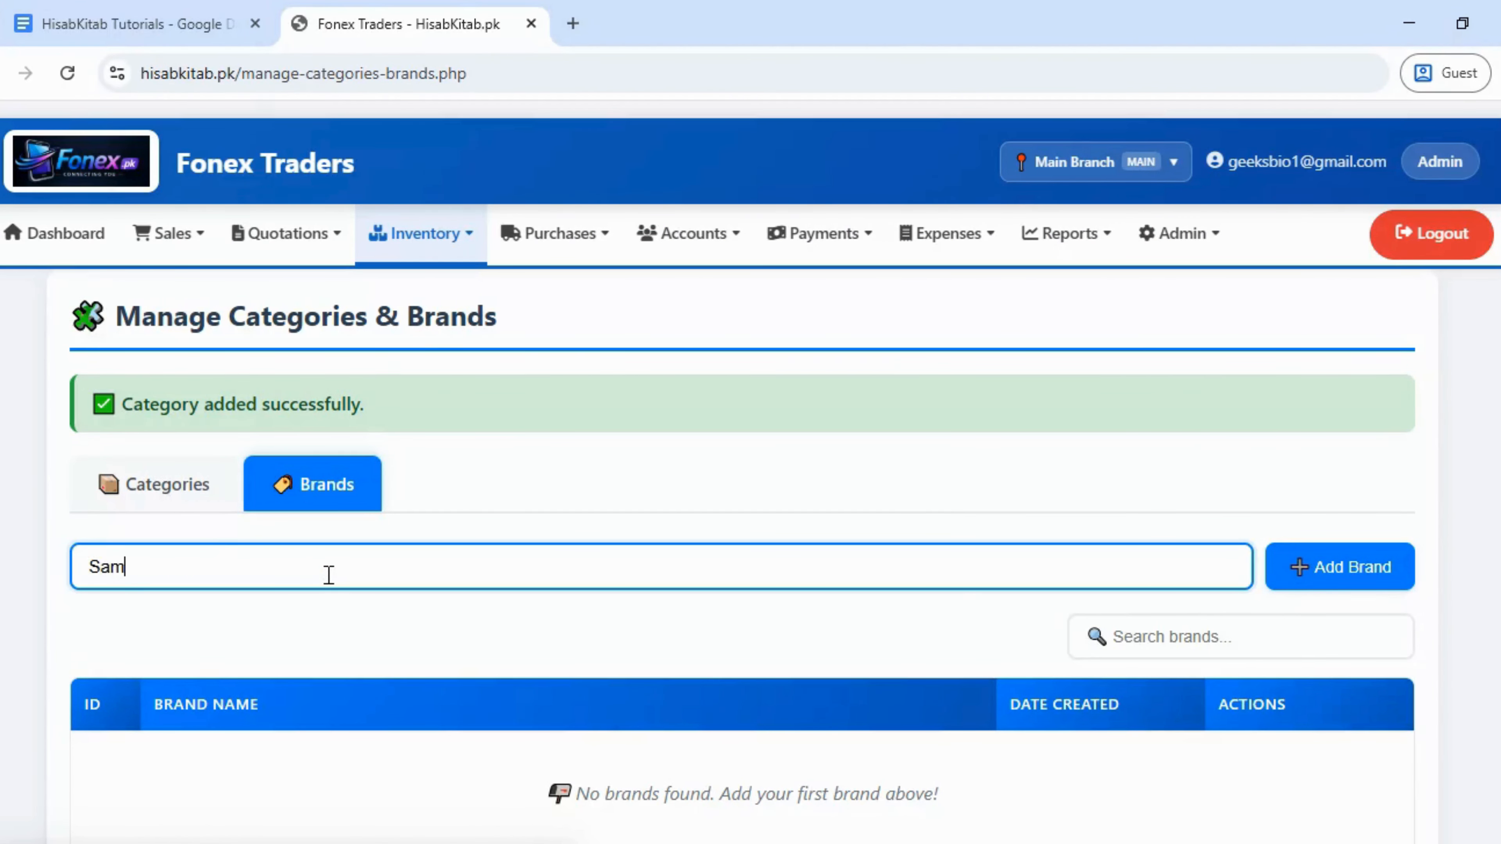
pyautogui.write('sung')
pyautogui.click(1327, 585)
# - Add the categories Apple and Mix, then switch to the HisabKitab Tutorials document
pyautogui.click(590, 560)
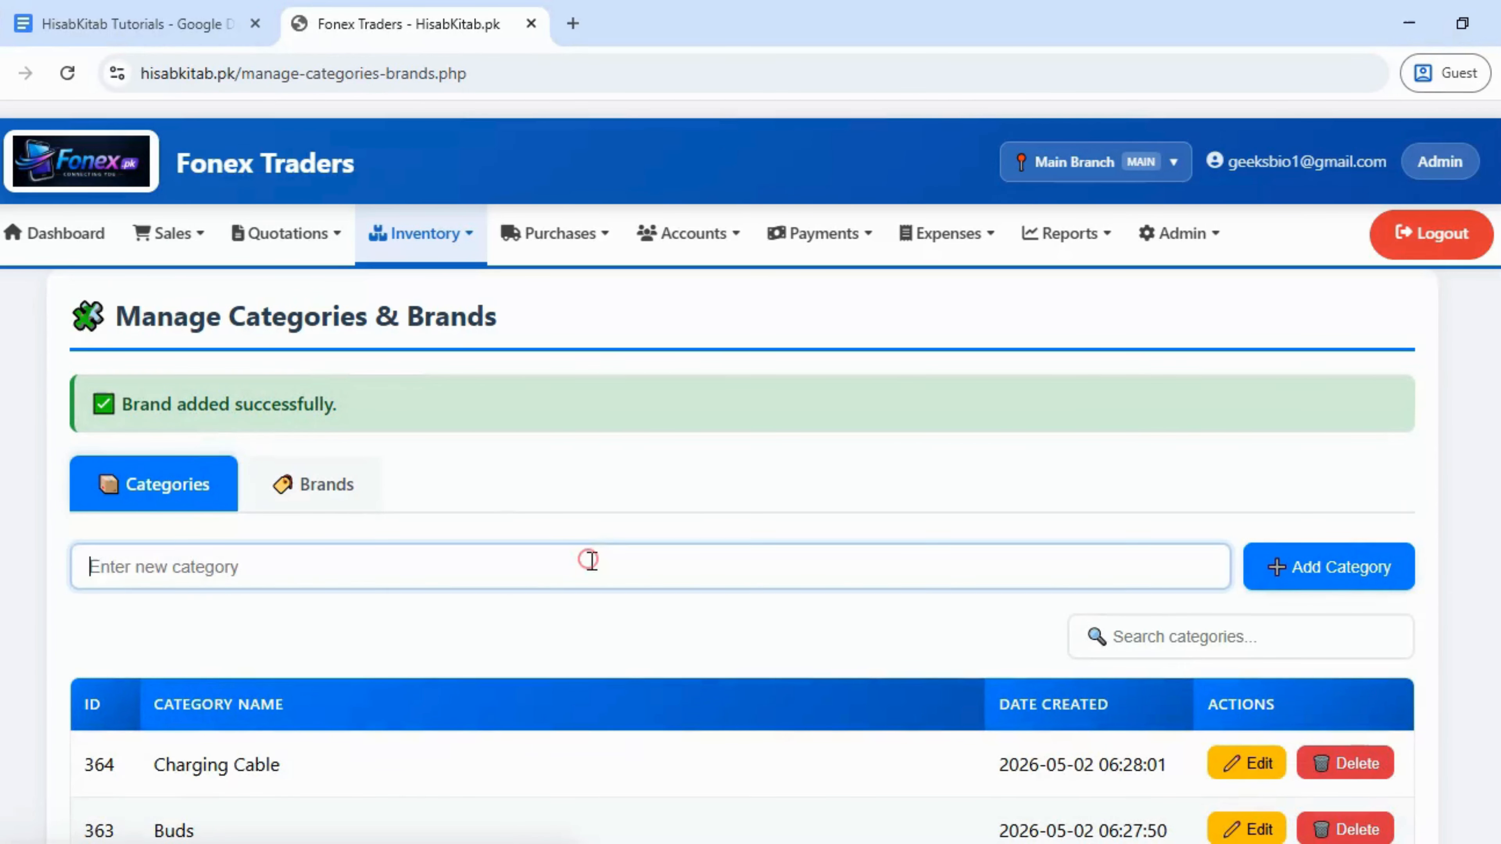
pyautogui.write('Apple')
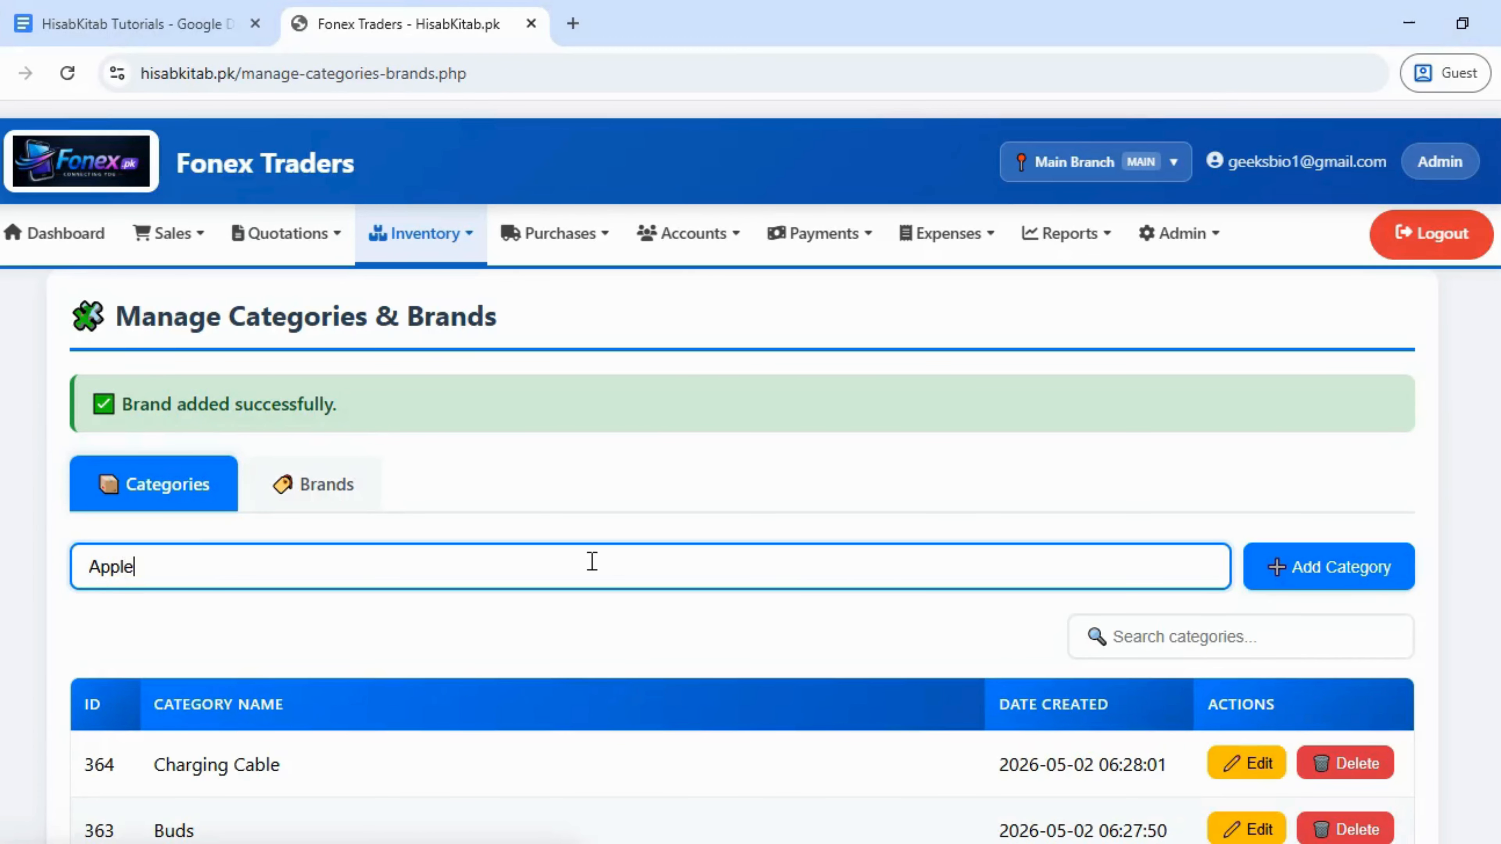
pyautogui.click(1353, 581)
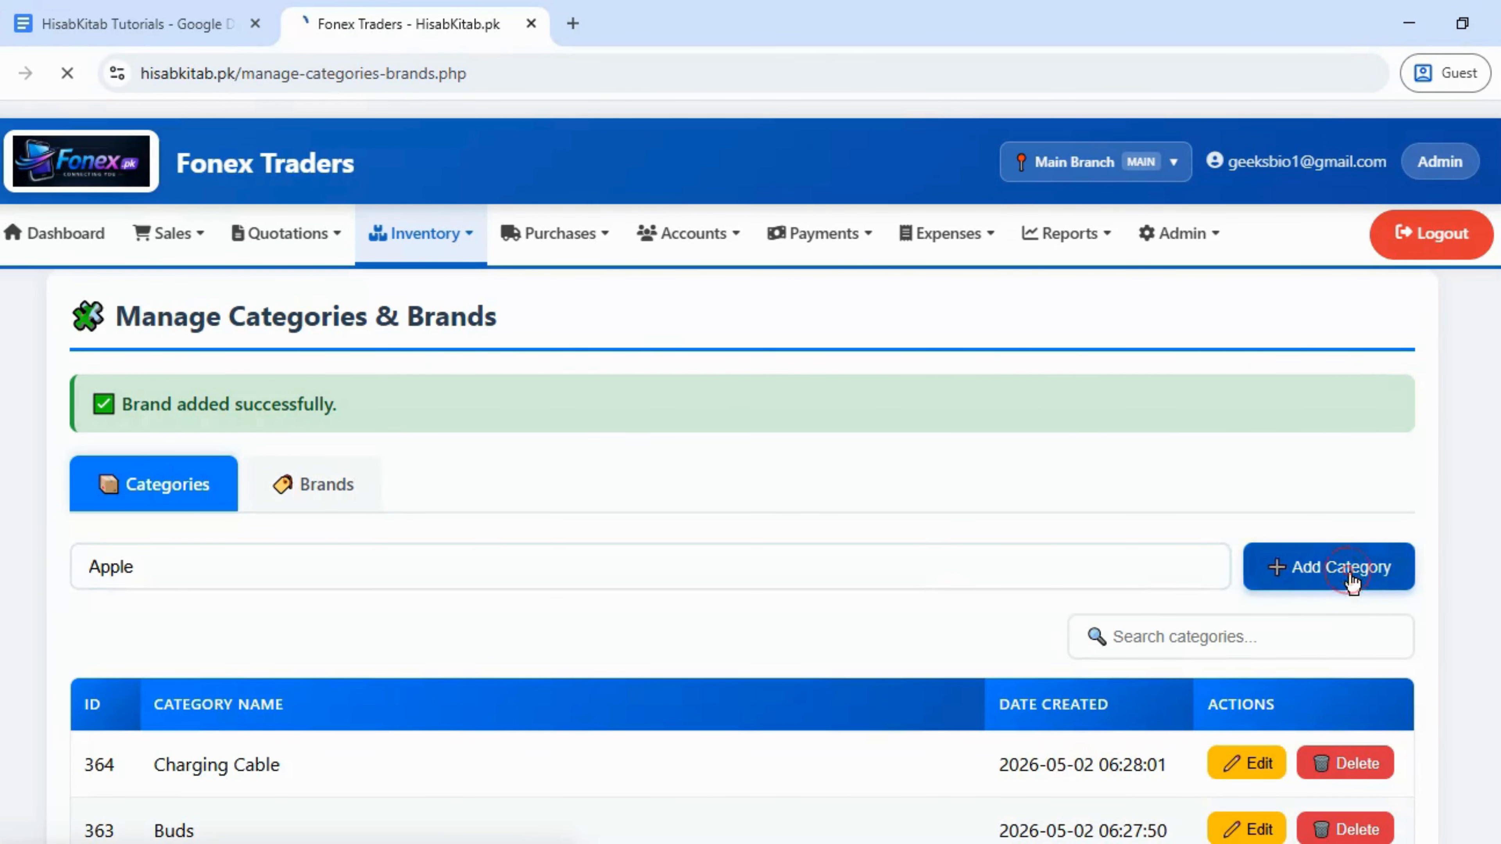
pyautogui.click(617, 570)
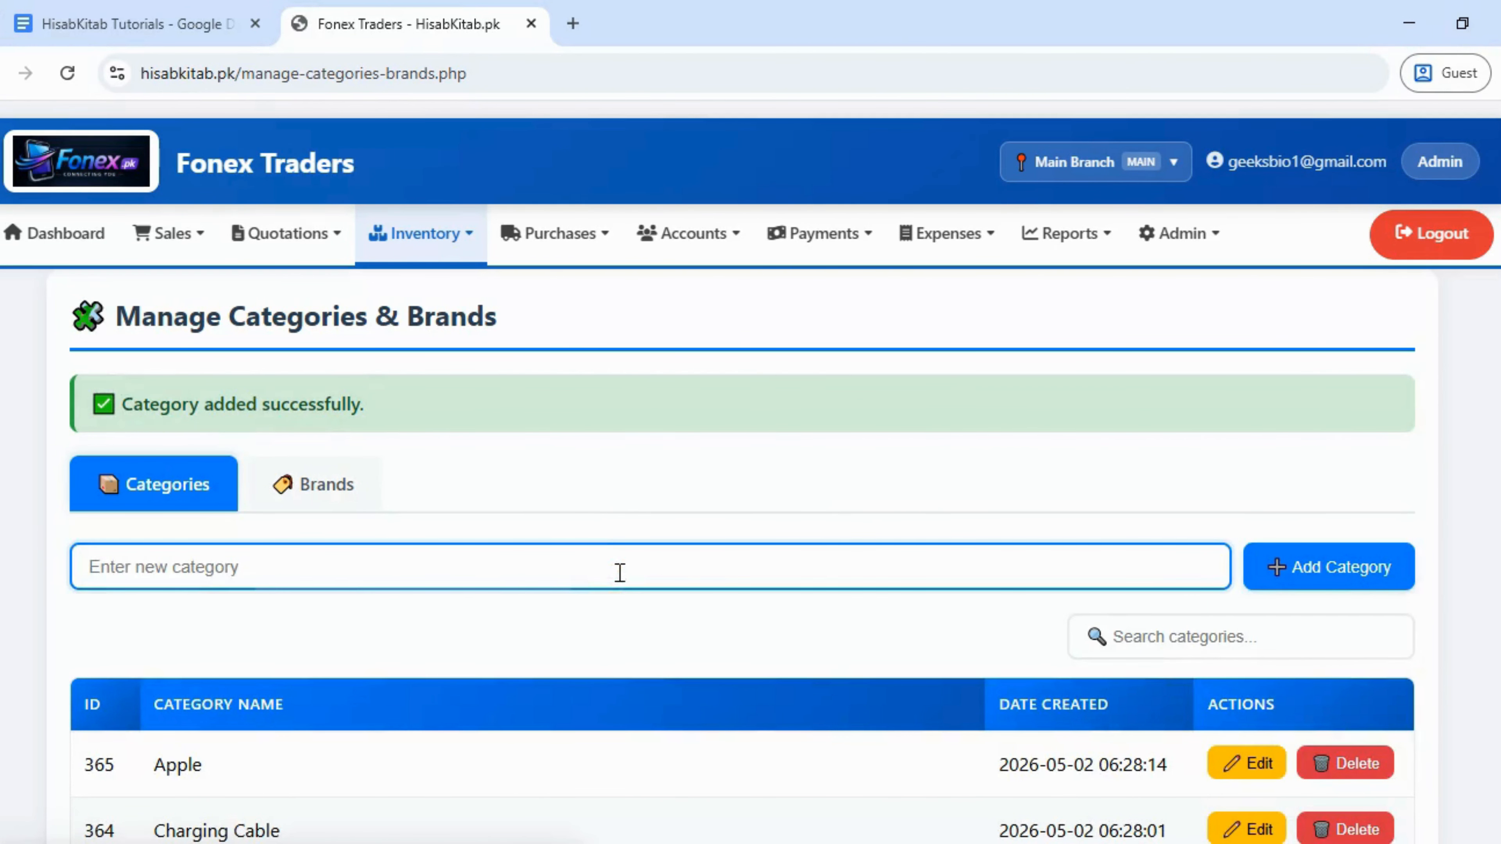
pyautogui.write('Mix')
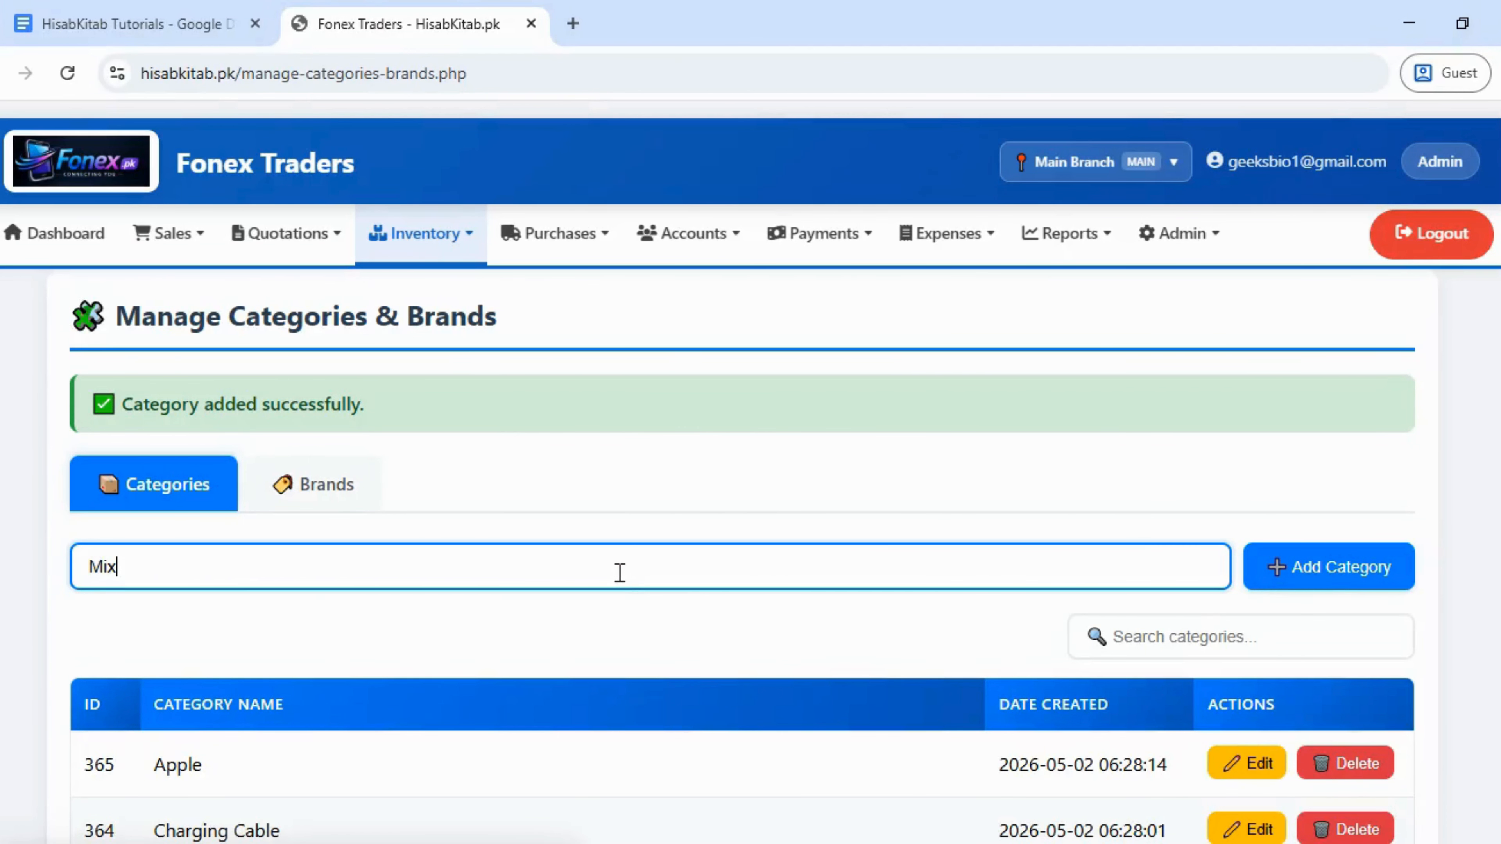
pyautogui.click(1322, 569)
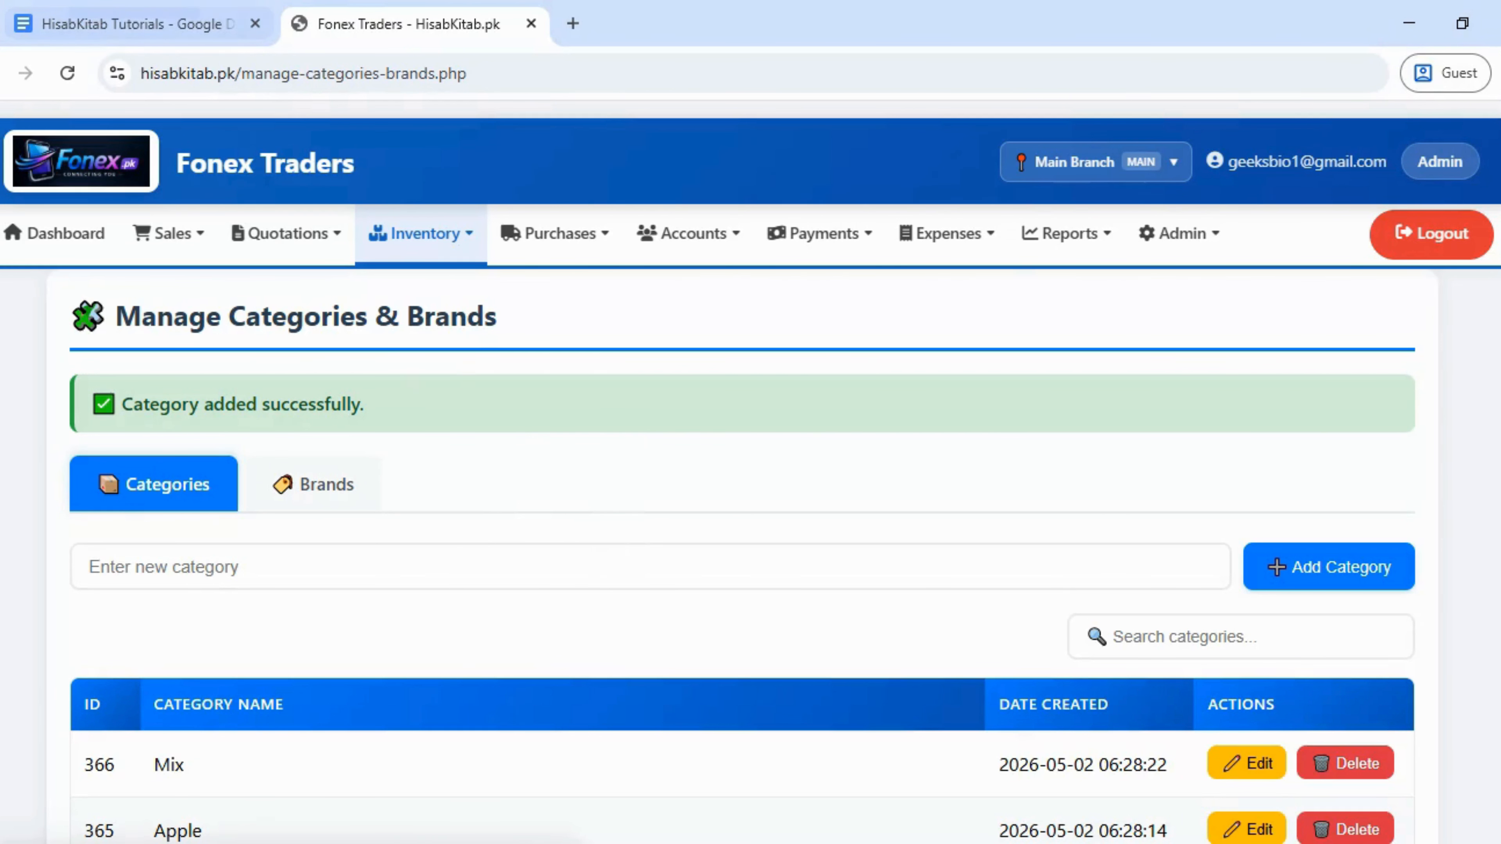
pyautogui.click(153, 10)
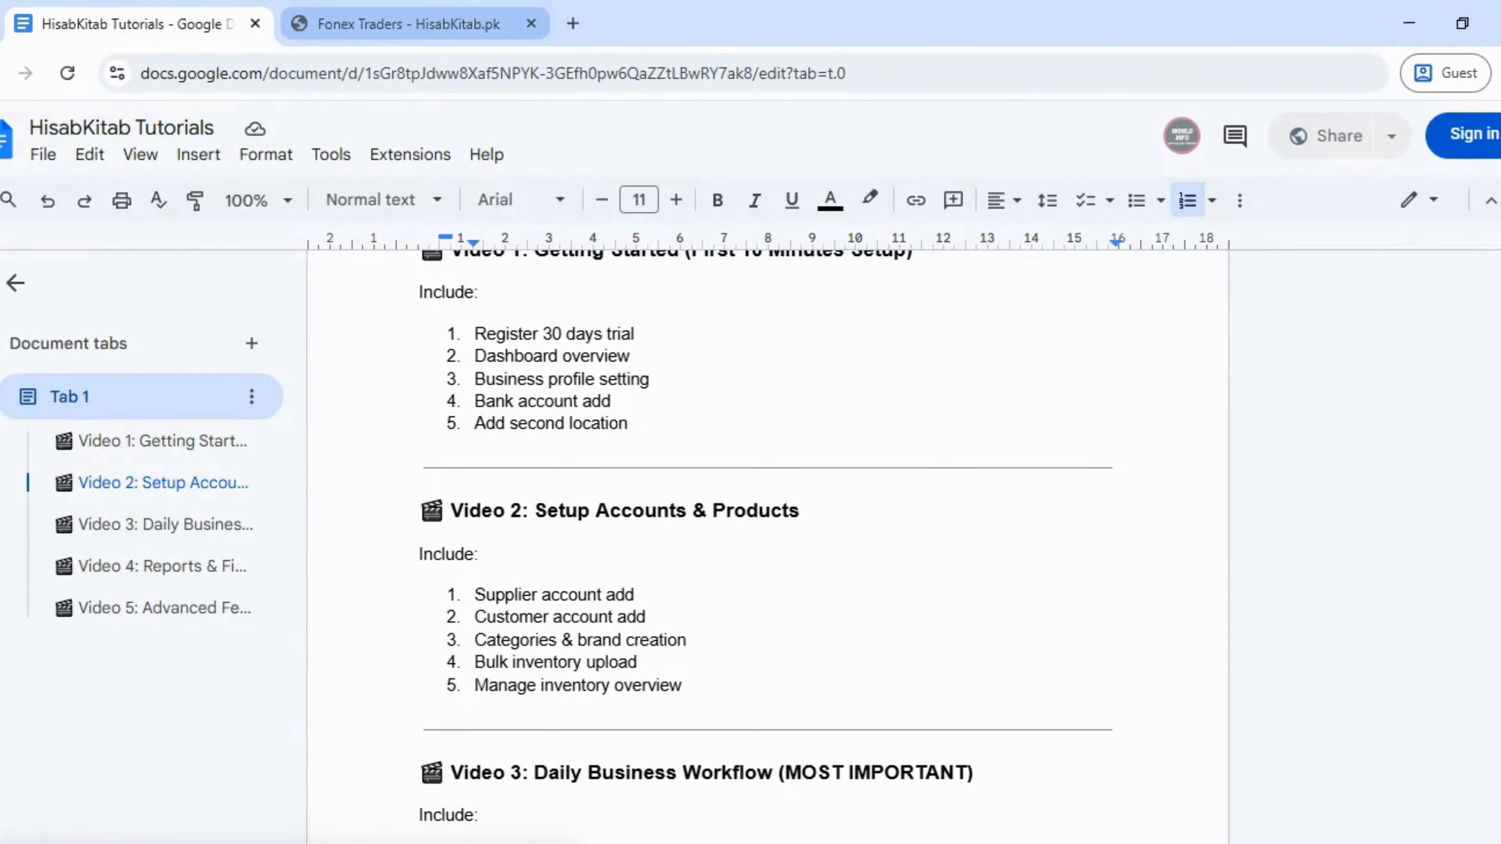
# - Open Inventory > Import Inventory and choose Asm Trader as the wholesaler/supplier
pyautogui.click(397, 17)
pyautogui.click(428, 235)
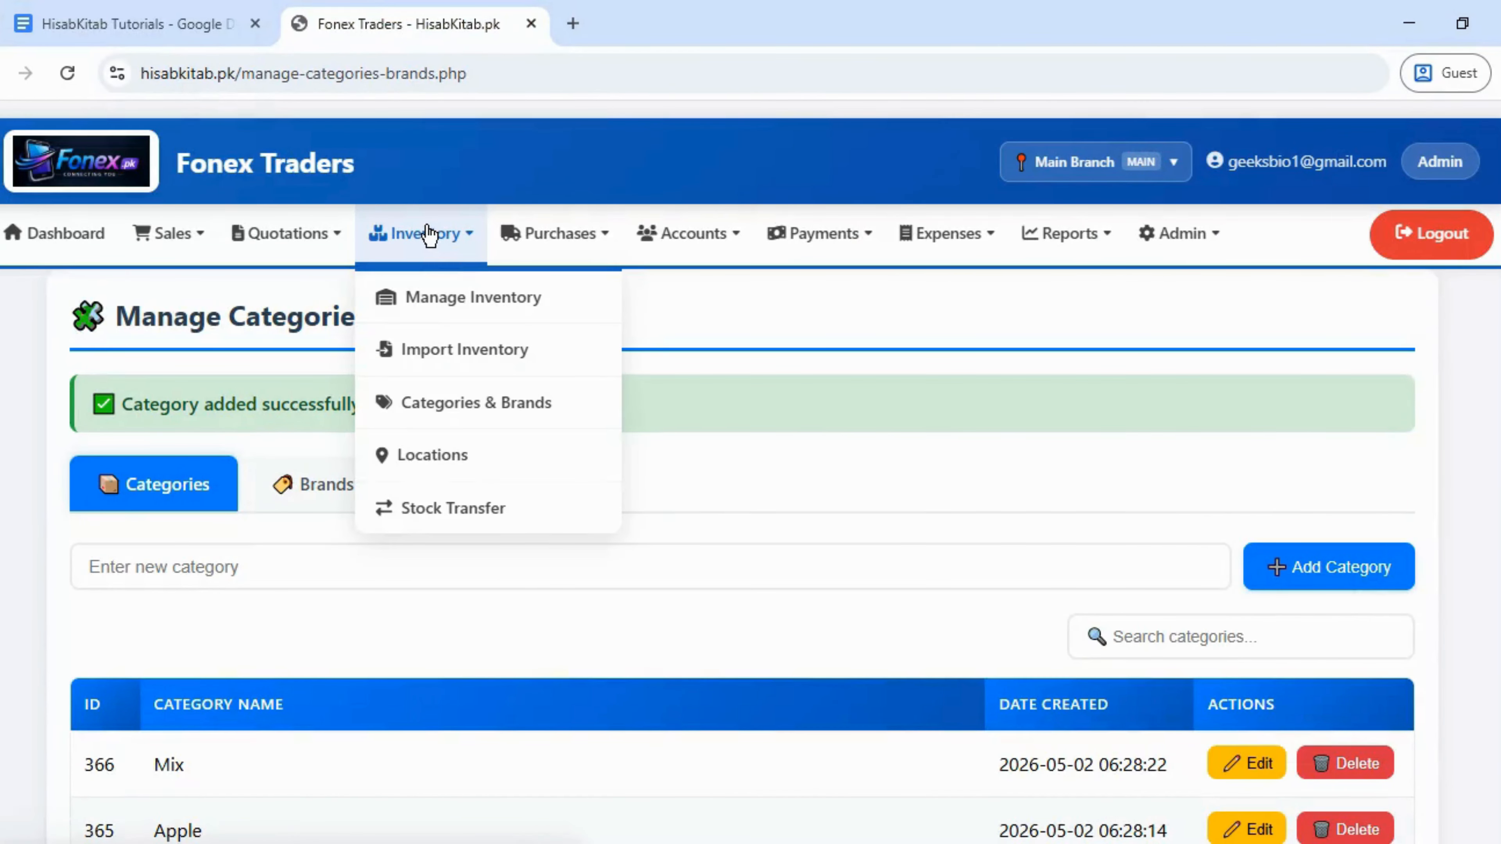
pyautogui.click(457, 357)
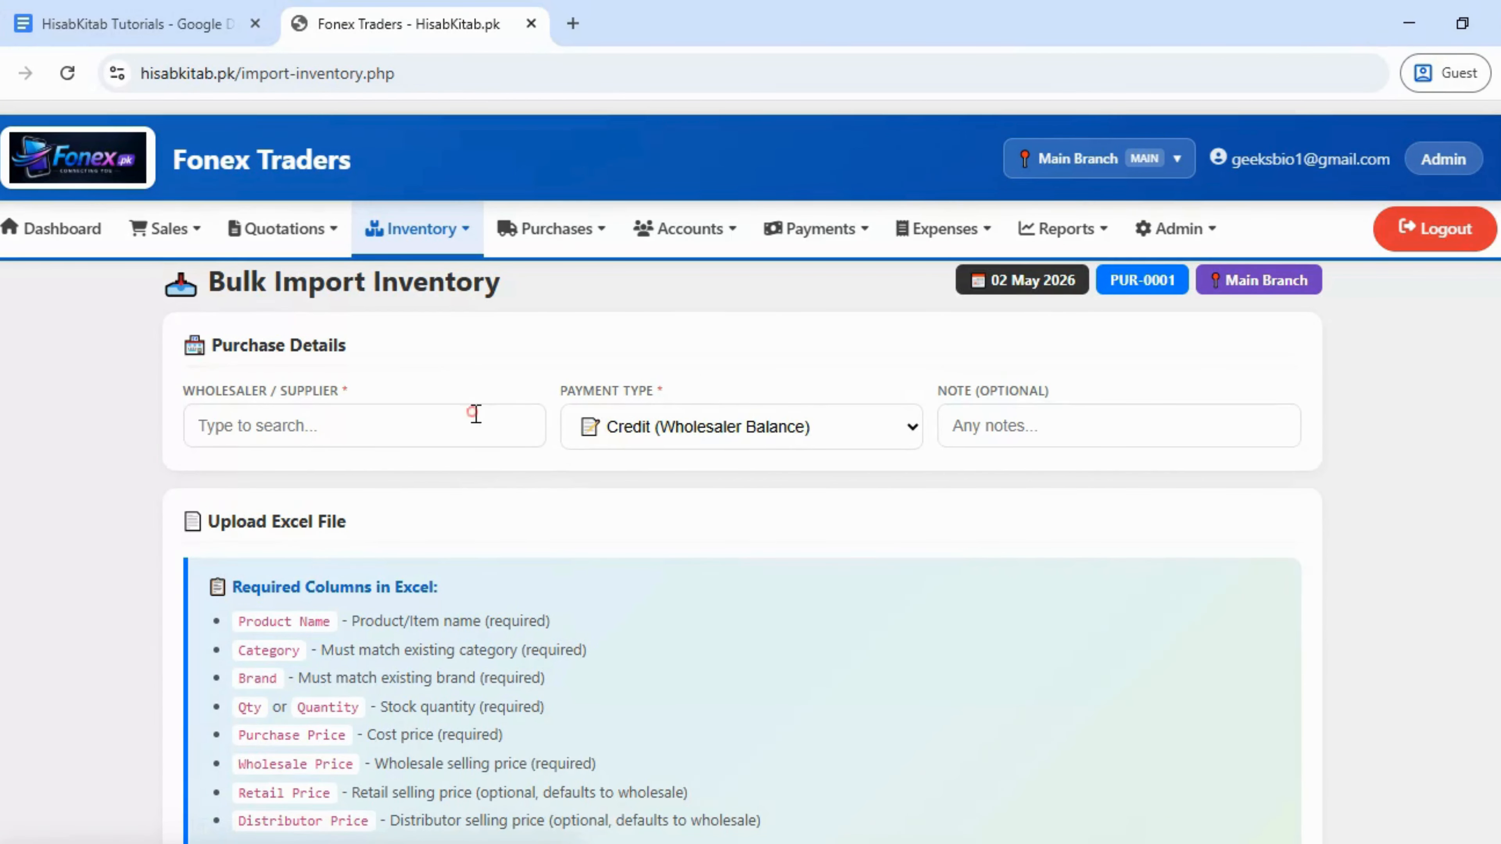
pyautogui.click(476, 414)
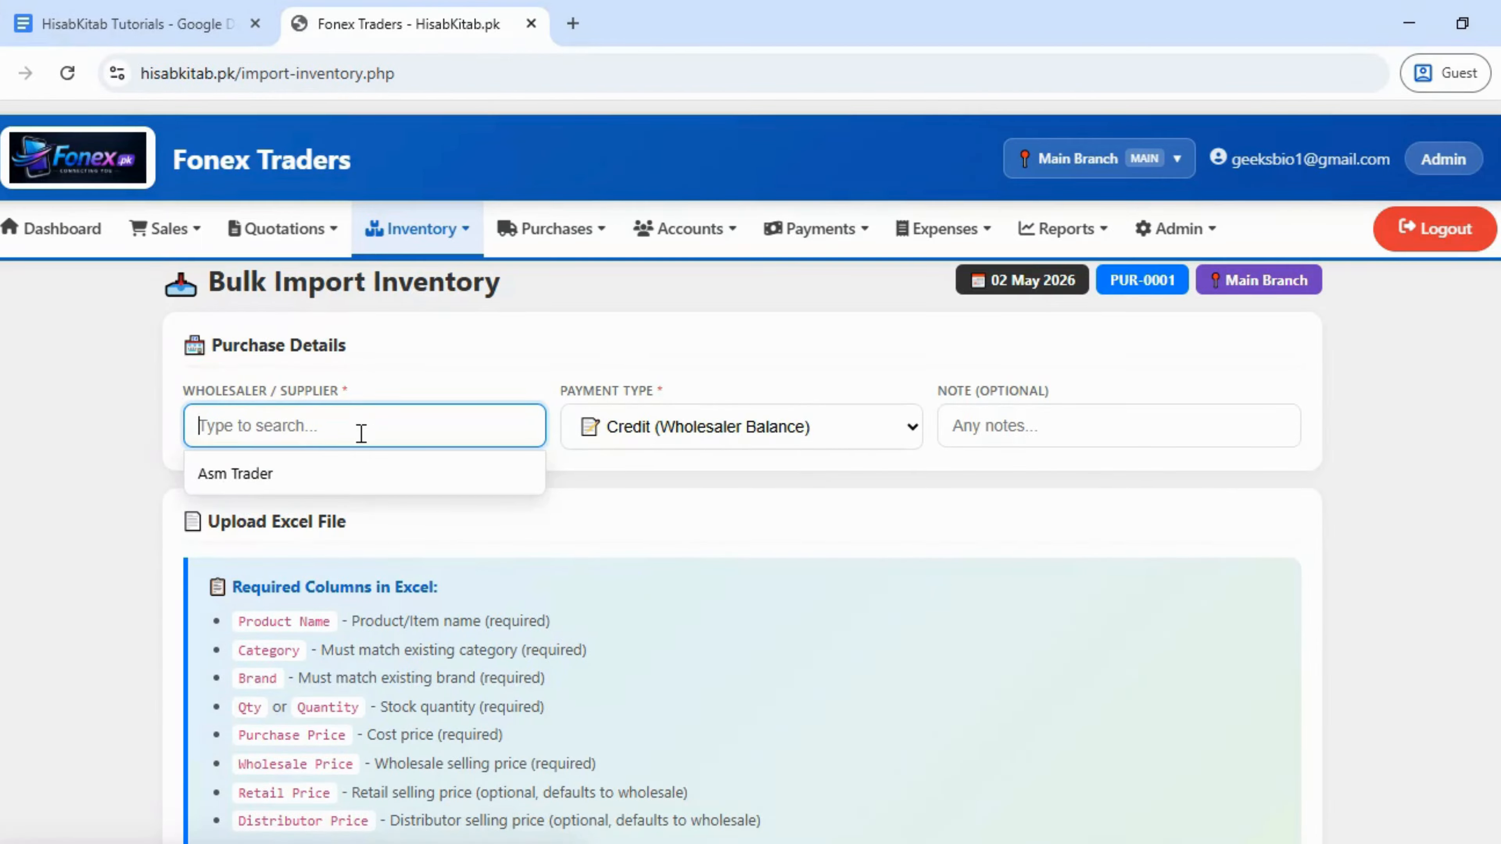
pyautogui.click(355, 481)
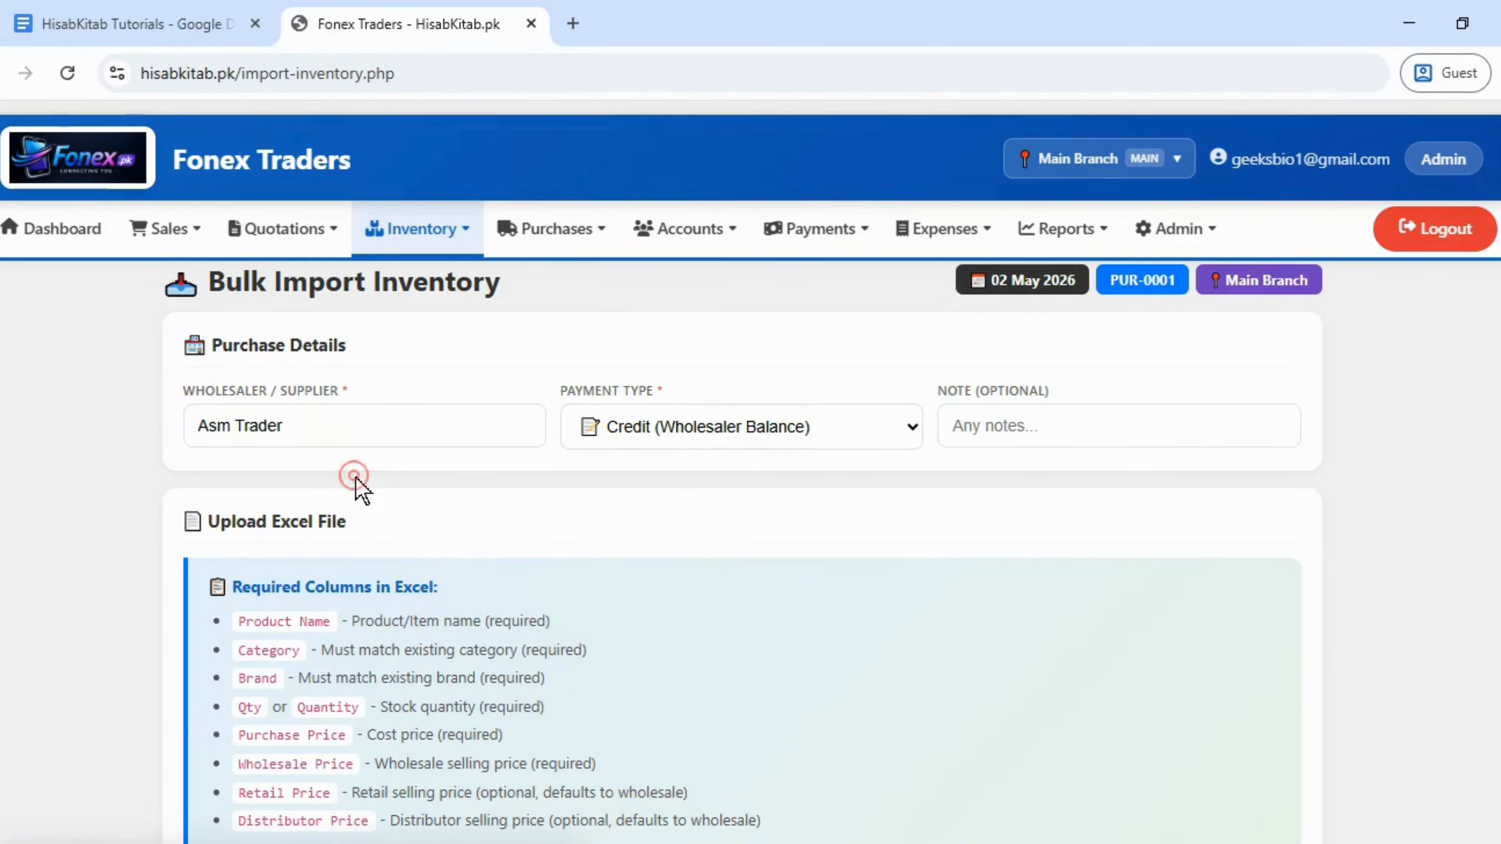
# - Set the payment type to Credit (Wholesaler Balance) and scroll to the Excel upload section
pyautogui.click(676, 435)
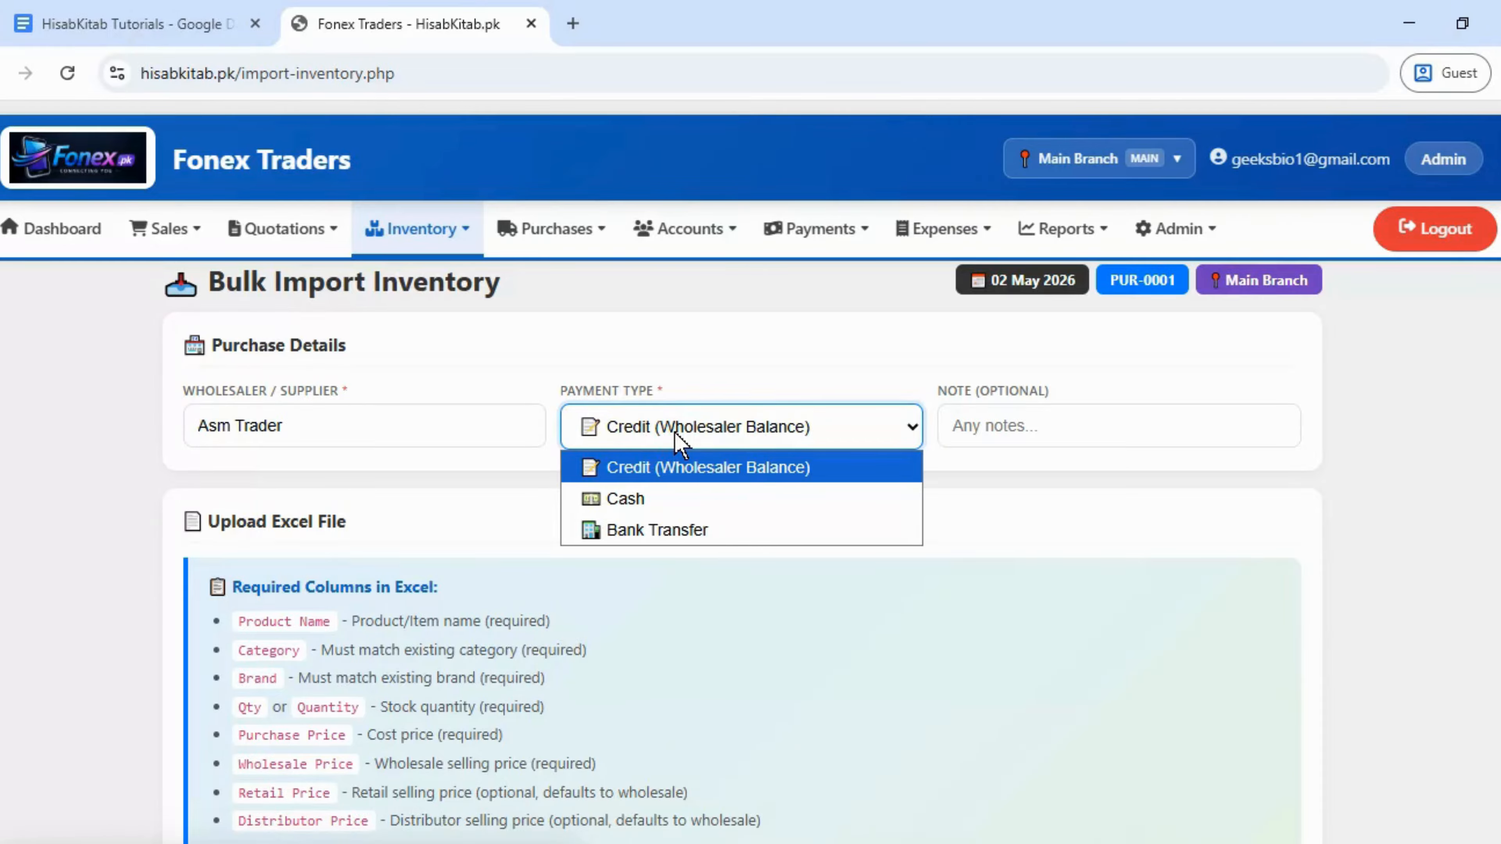
pyautogui.click(694, 531)
pyautogui.click(724, 499)
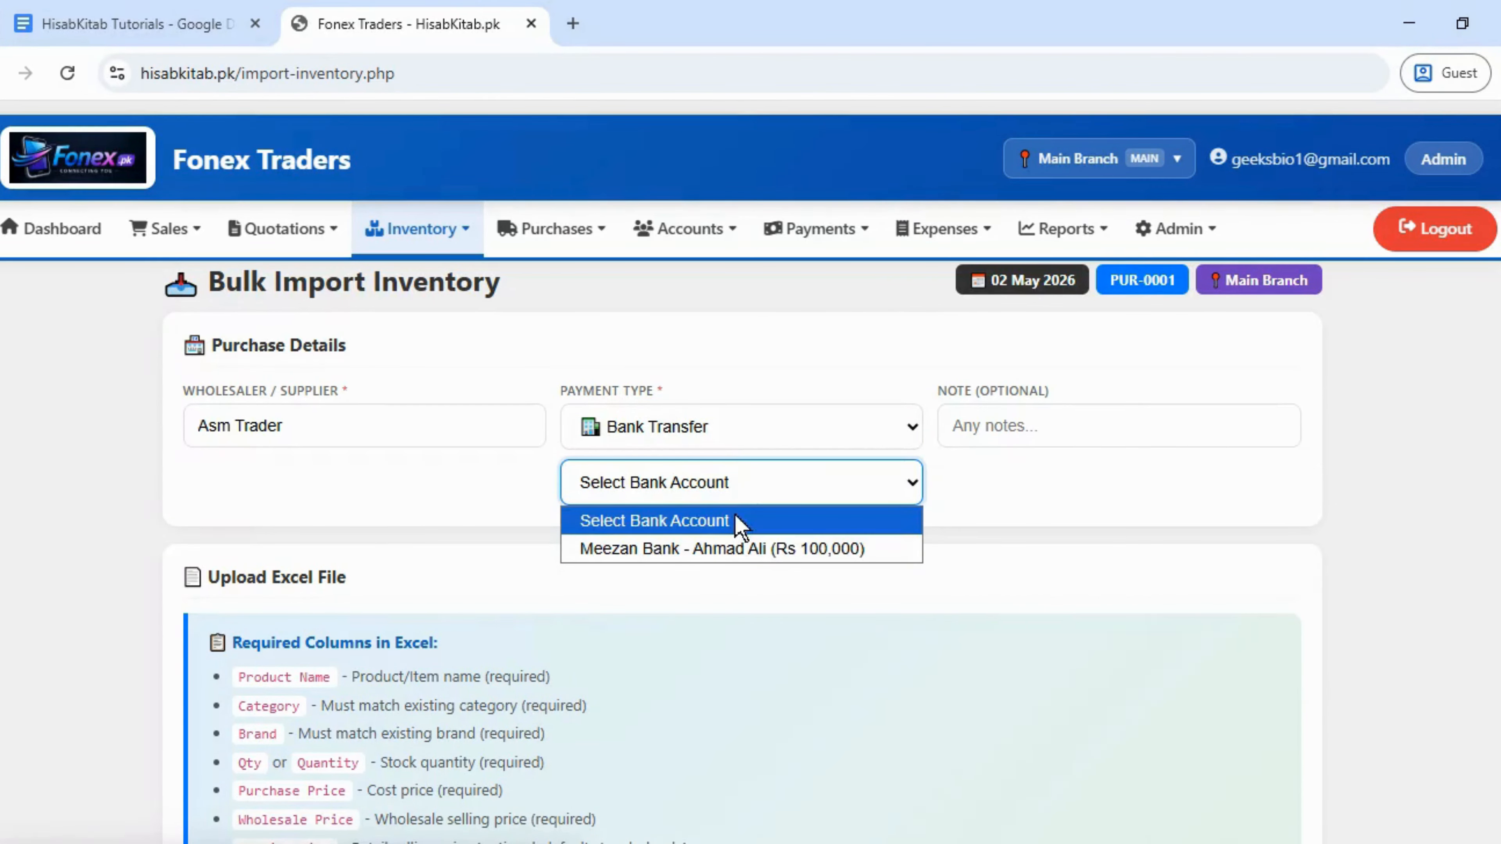
pyautogui.click(755, 438)
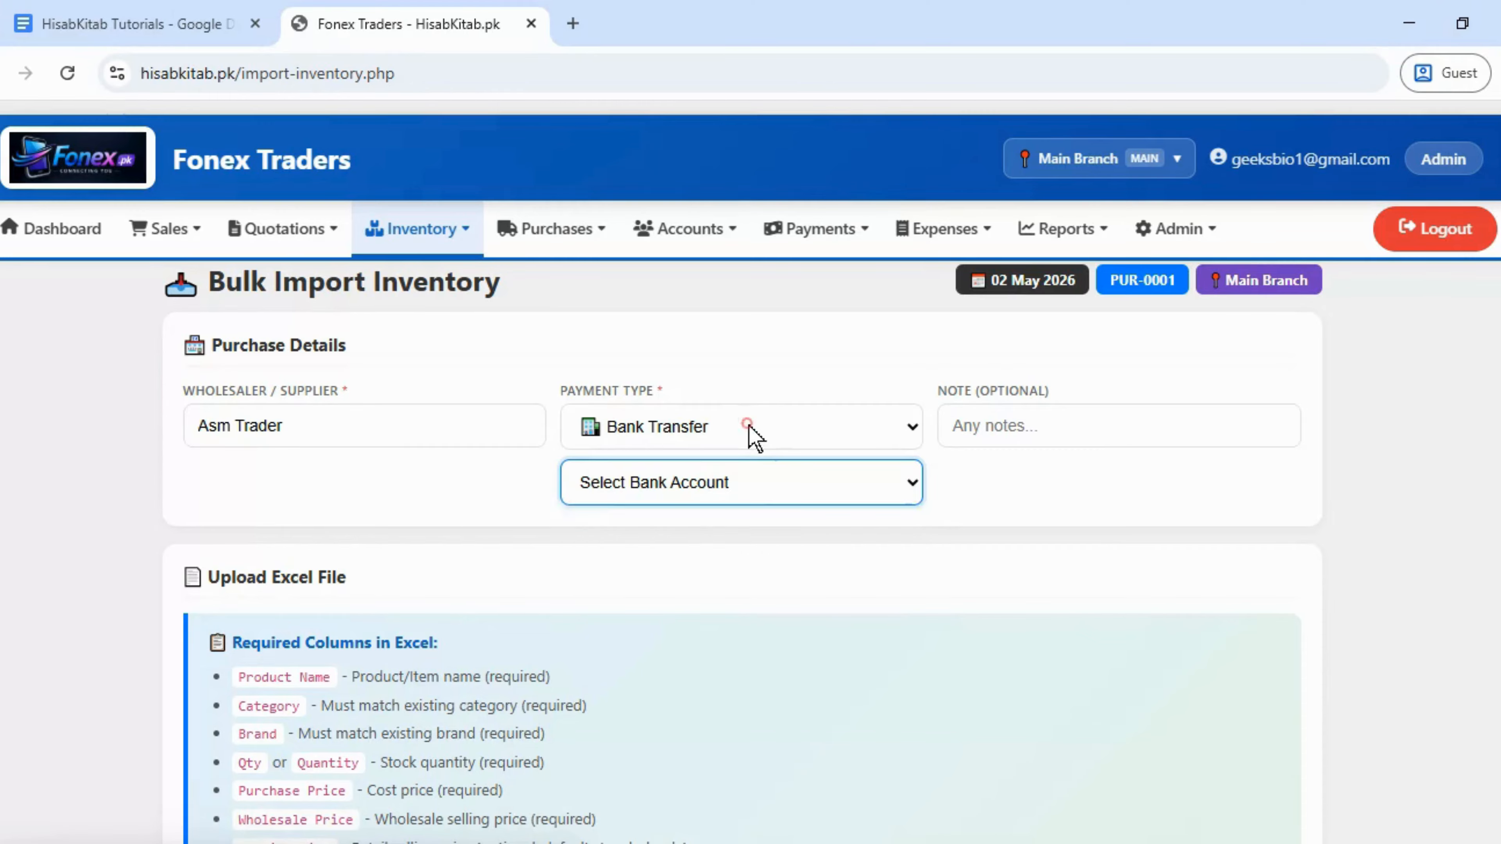
pyautogui.click(746, 435)
pyautogui.click(727, 499)
pyautogui.click(730, 435)
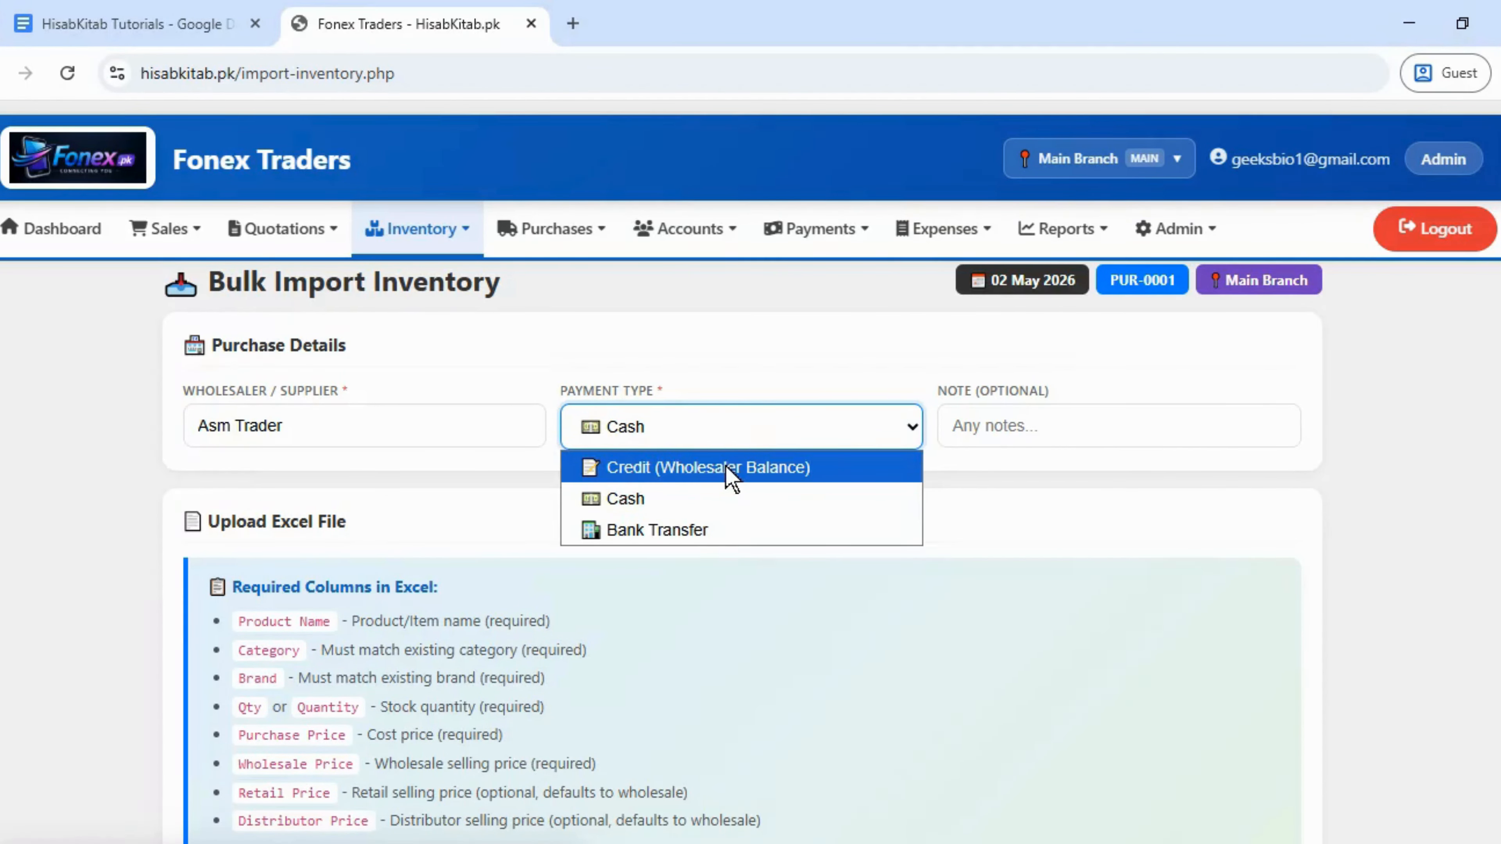
pyautogui.click(732, 477)
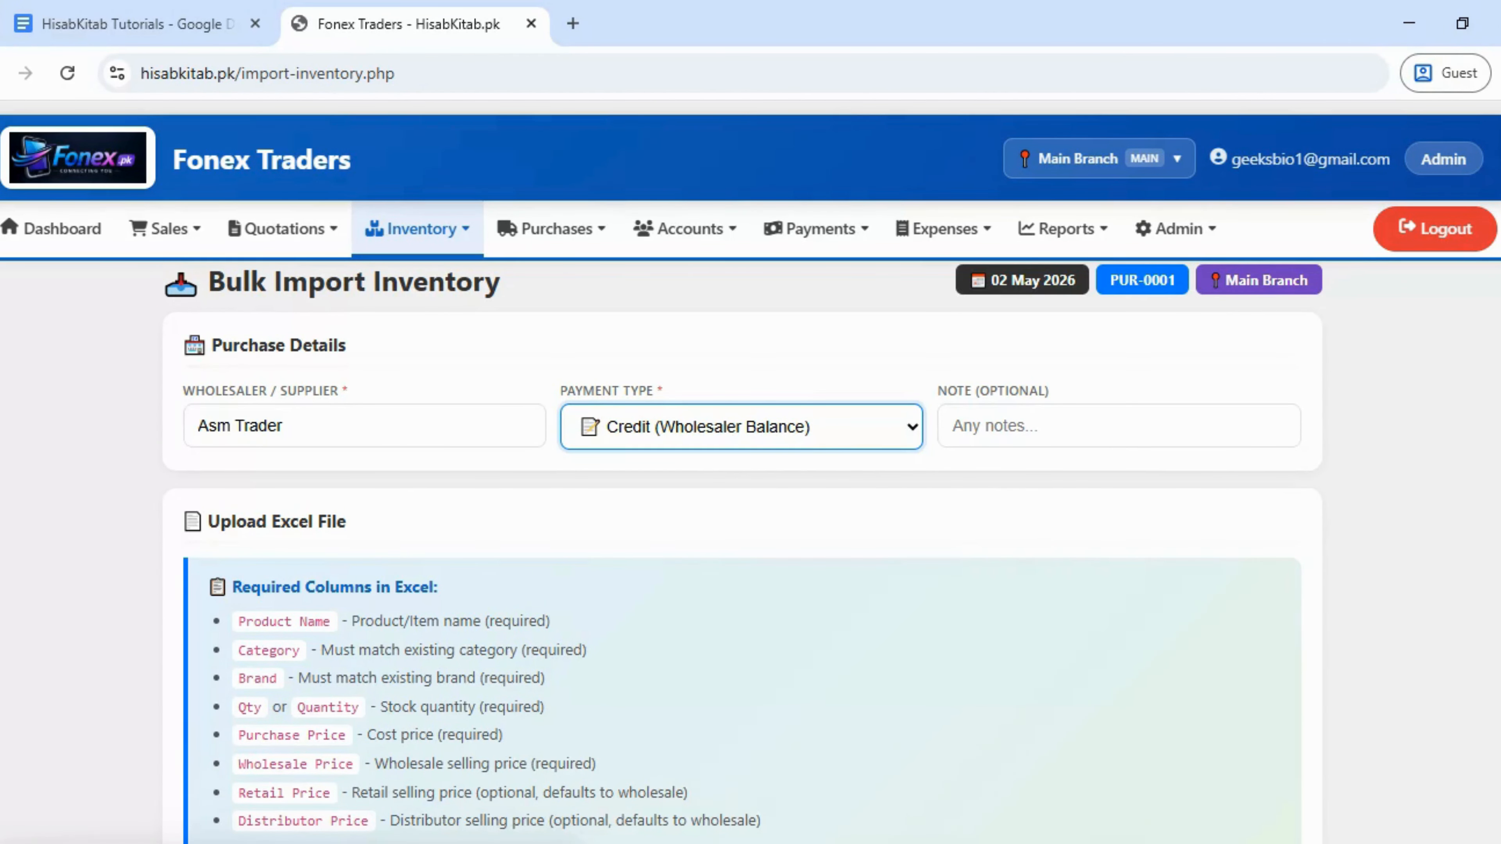
pyautogui.scroll(-5, 750, 473)
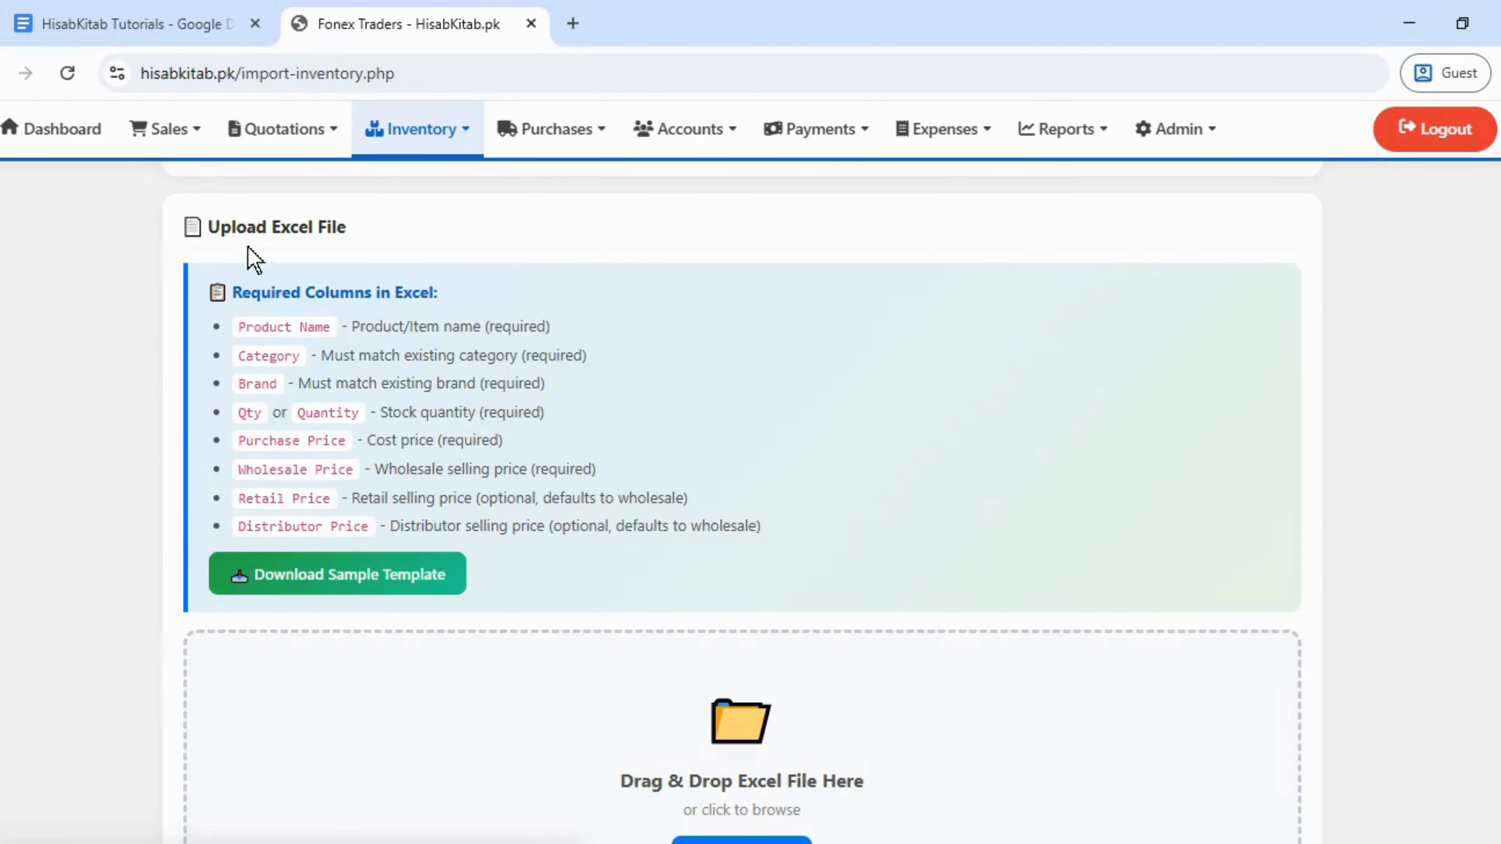
# - Download the sample template as inventory-template (4).xlsx into Downloads and confirm it finished
pyautogui.click(341, 587)
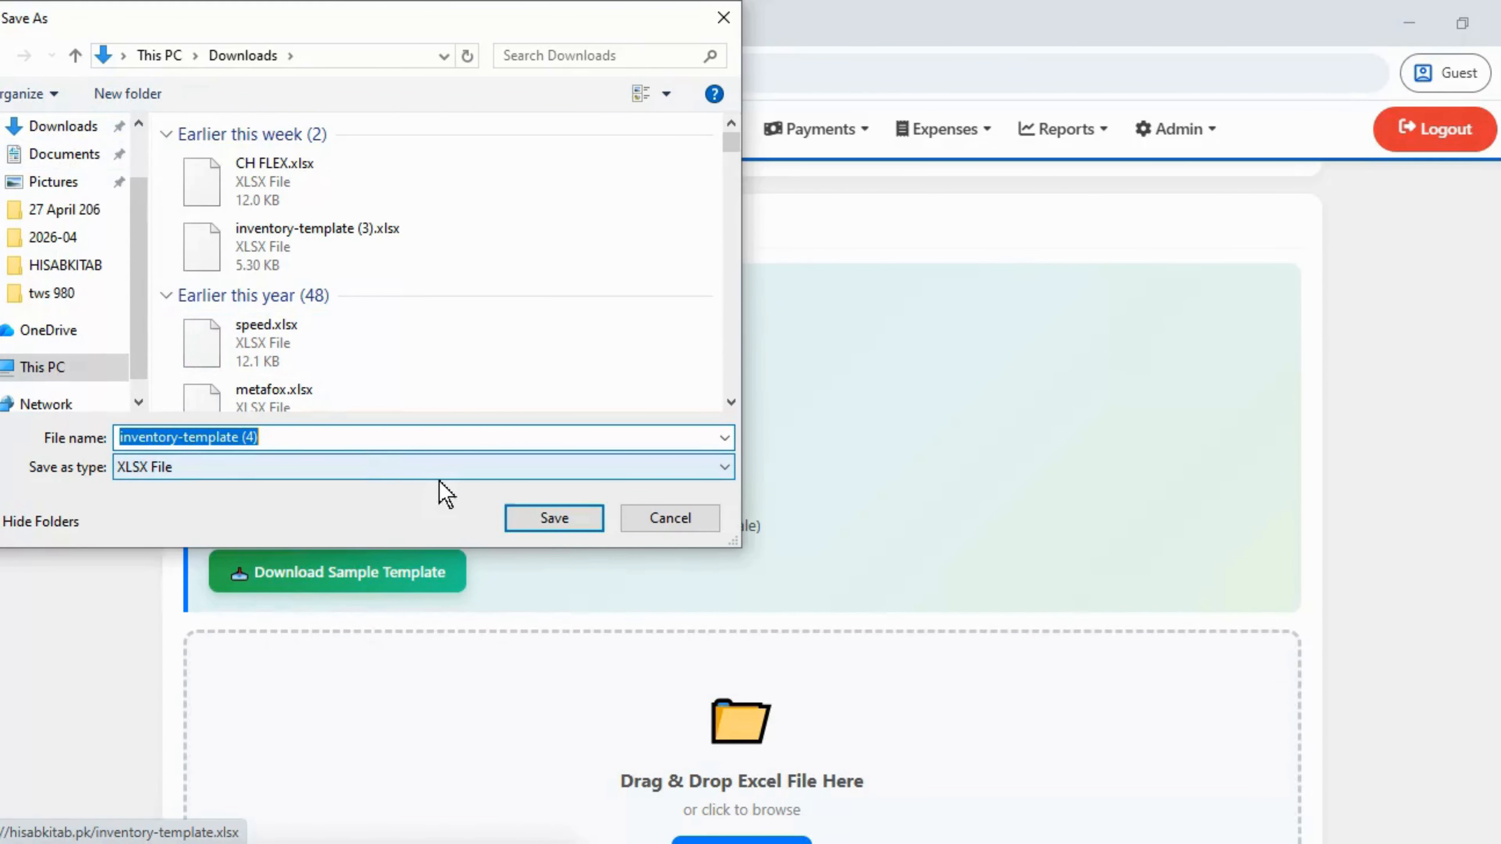
pyautogui.click(555, 519)
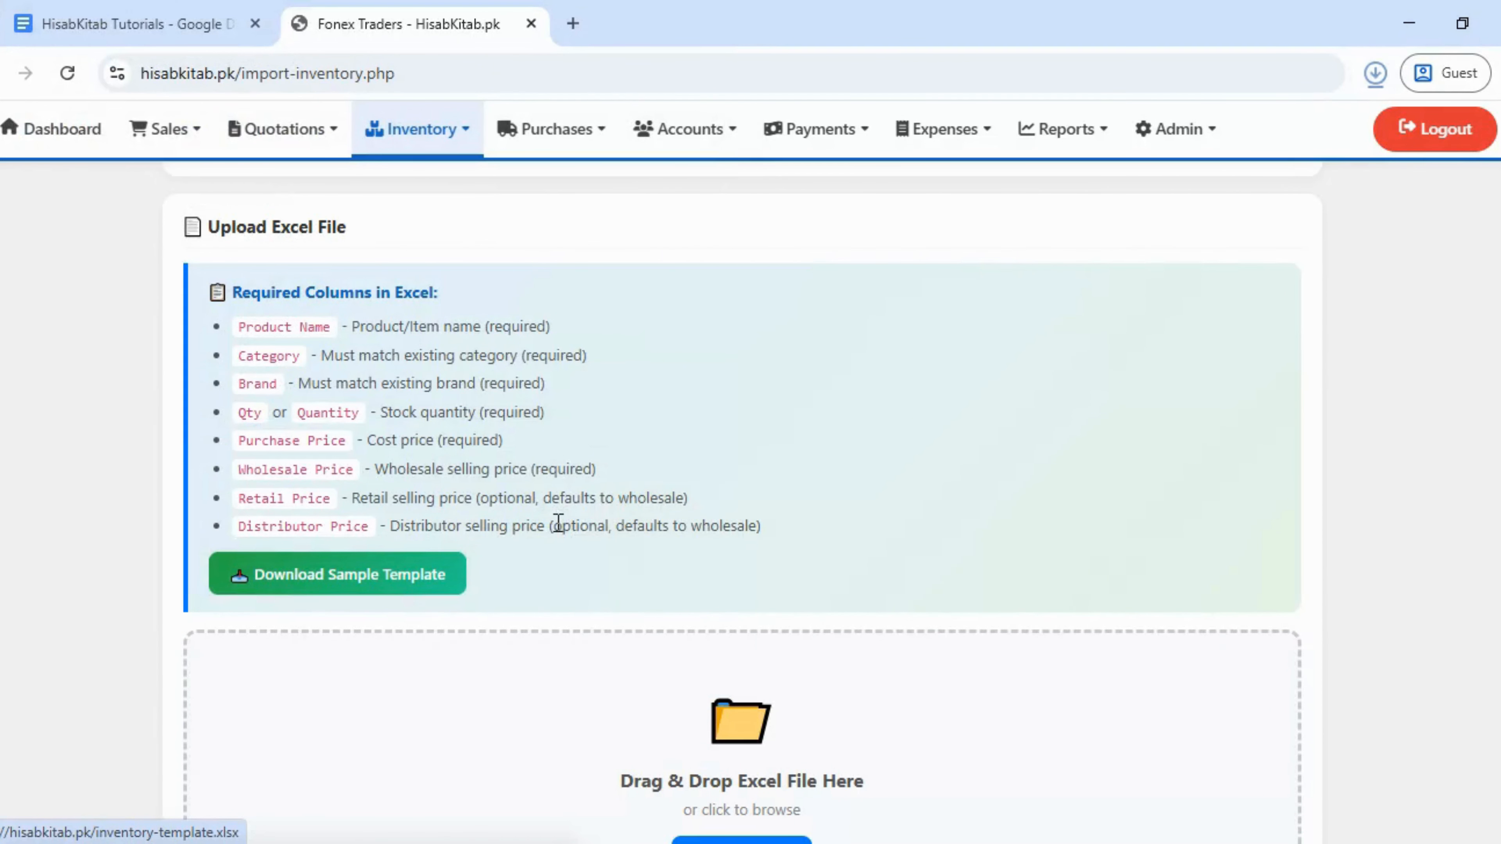
pyautogui.click(1369, 83)
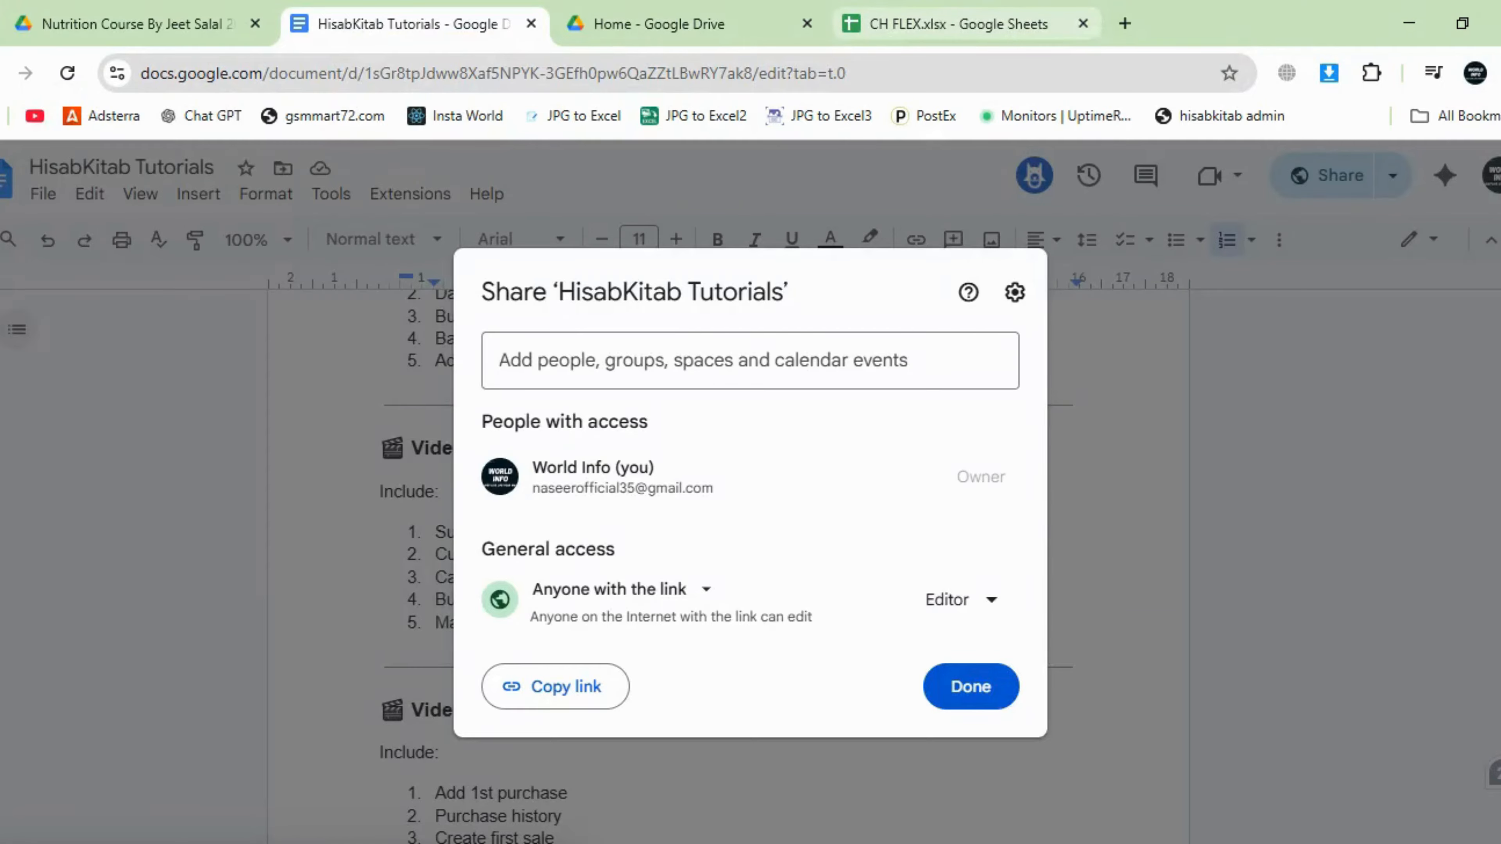
# - Upload inventory-template (4).xlsx from the Downloads folder into Google Drive
pyautogui.click(933, 12)
pyautogui.click(686, 23)
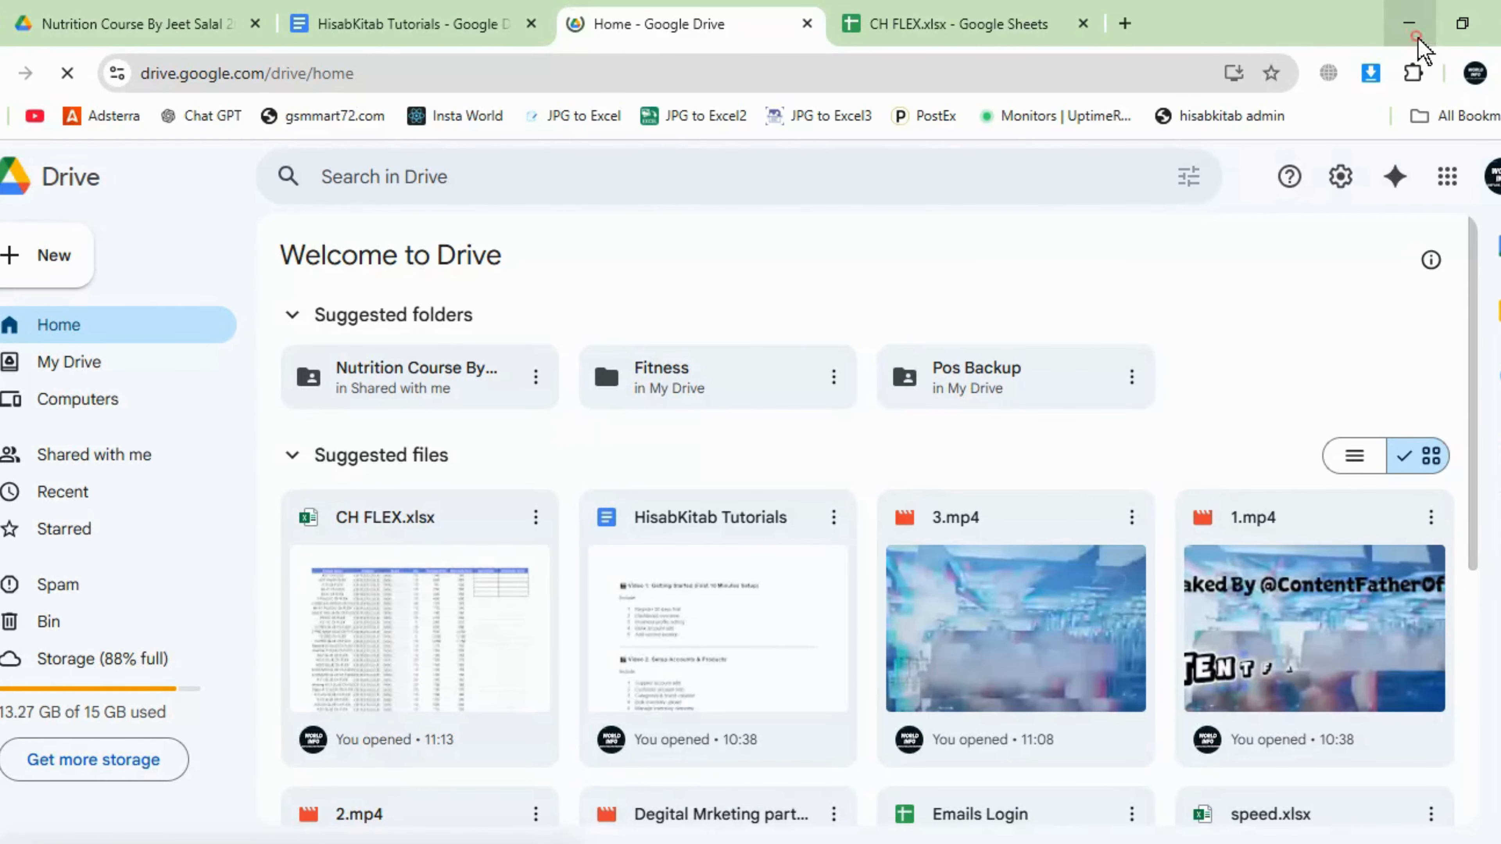
pyautogui.click(1410, 24)
pyautogui.click(1375, 74)
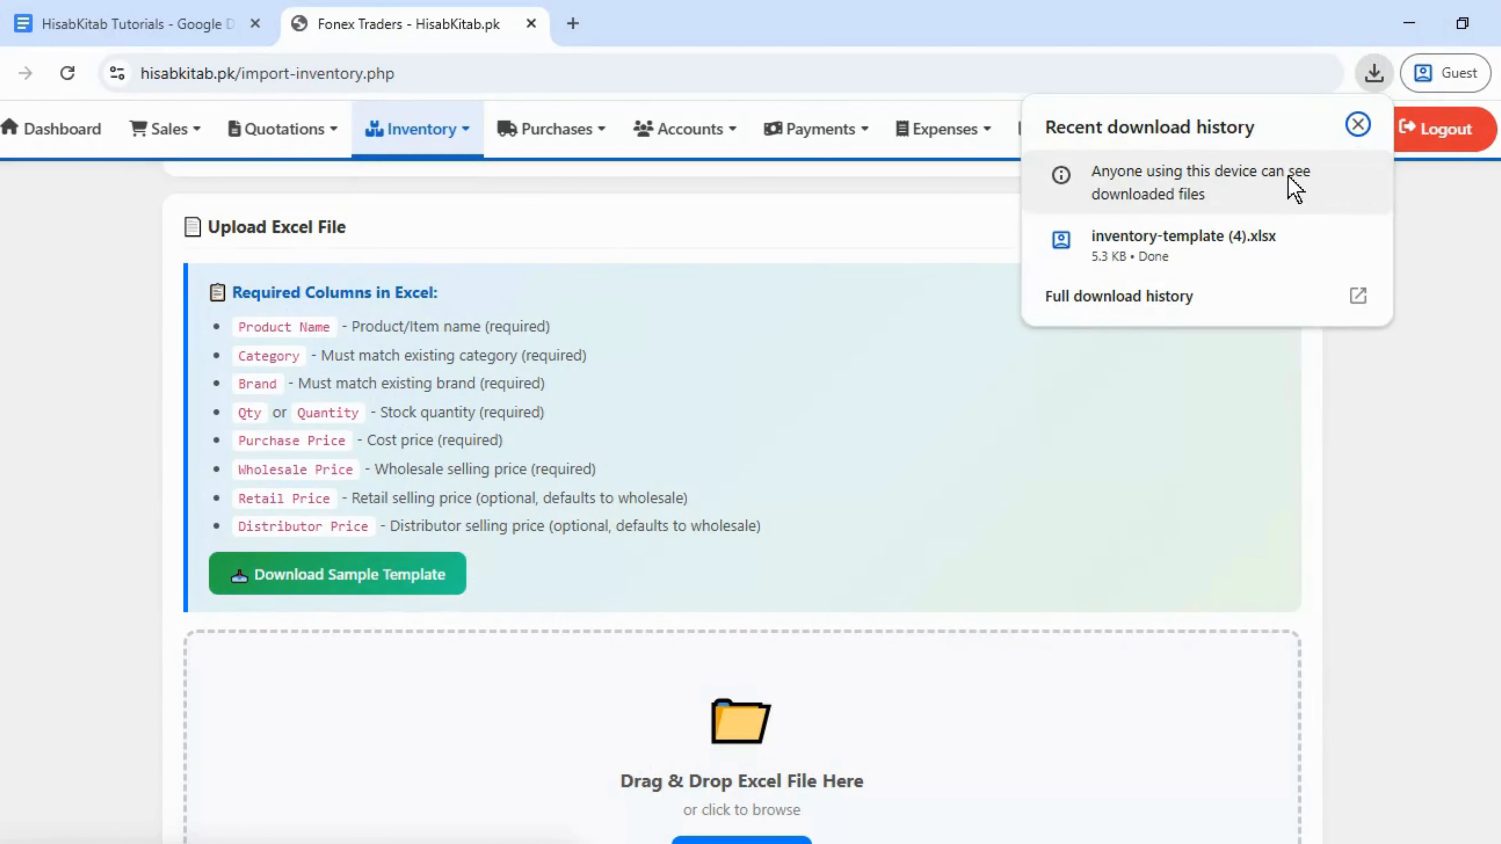
pyautogui.click(1311, 233)
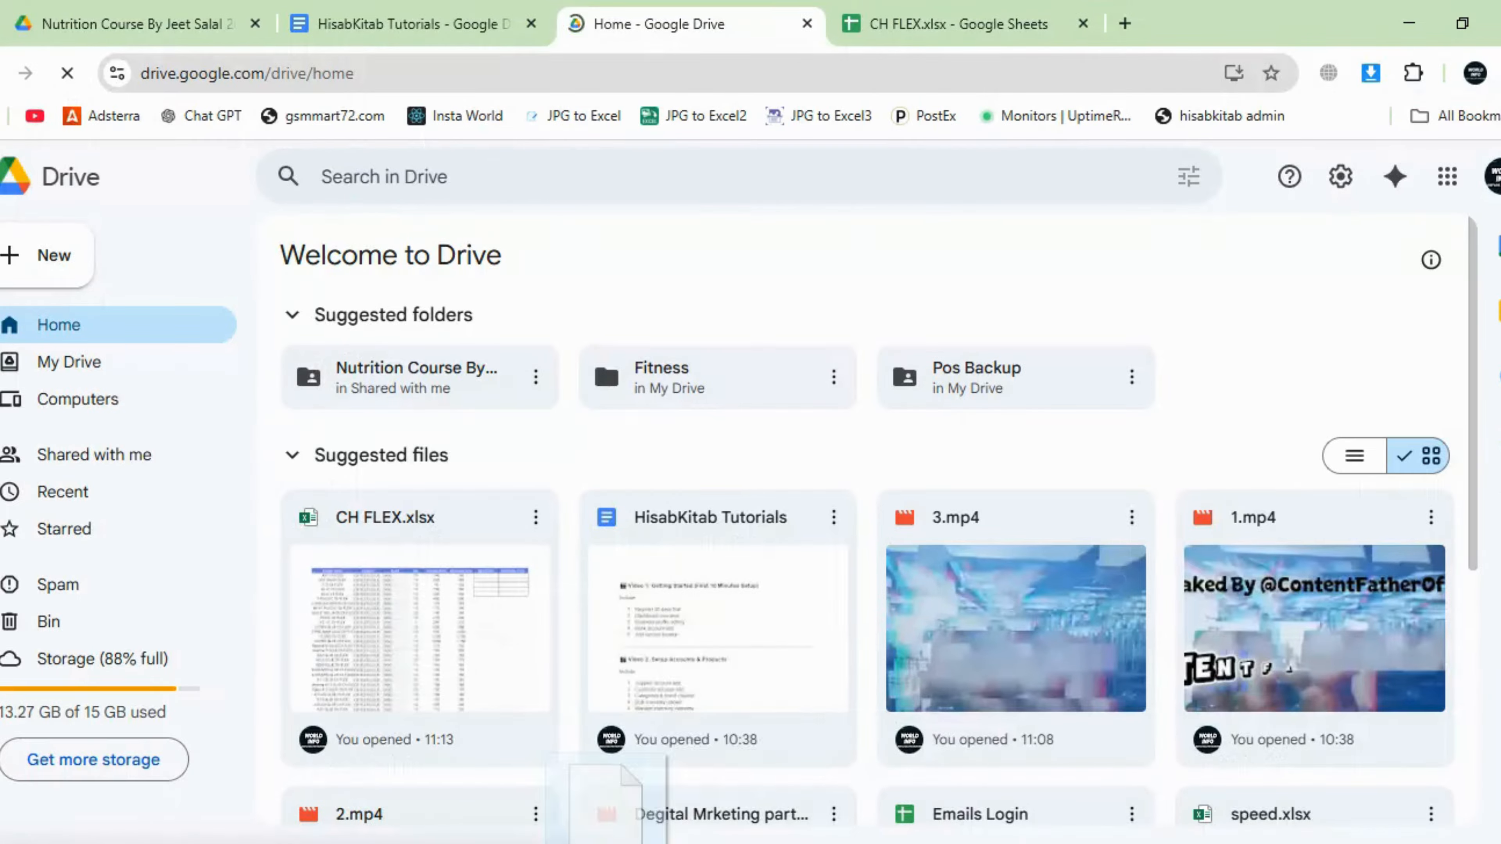
pyautogui.moveTo(609, 798); pyautogui.dragTo(921, 792)
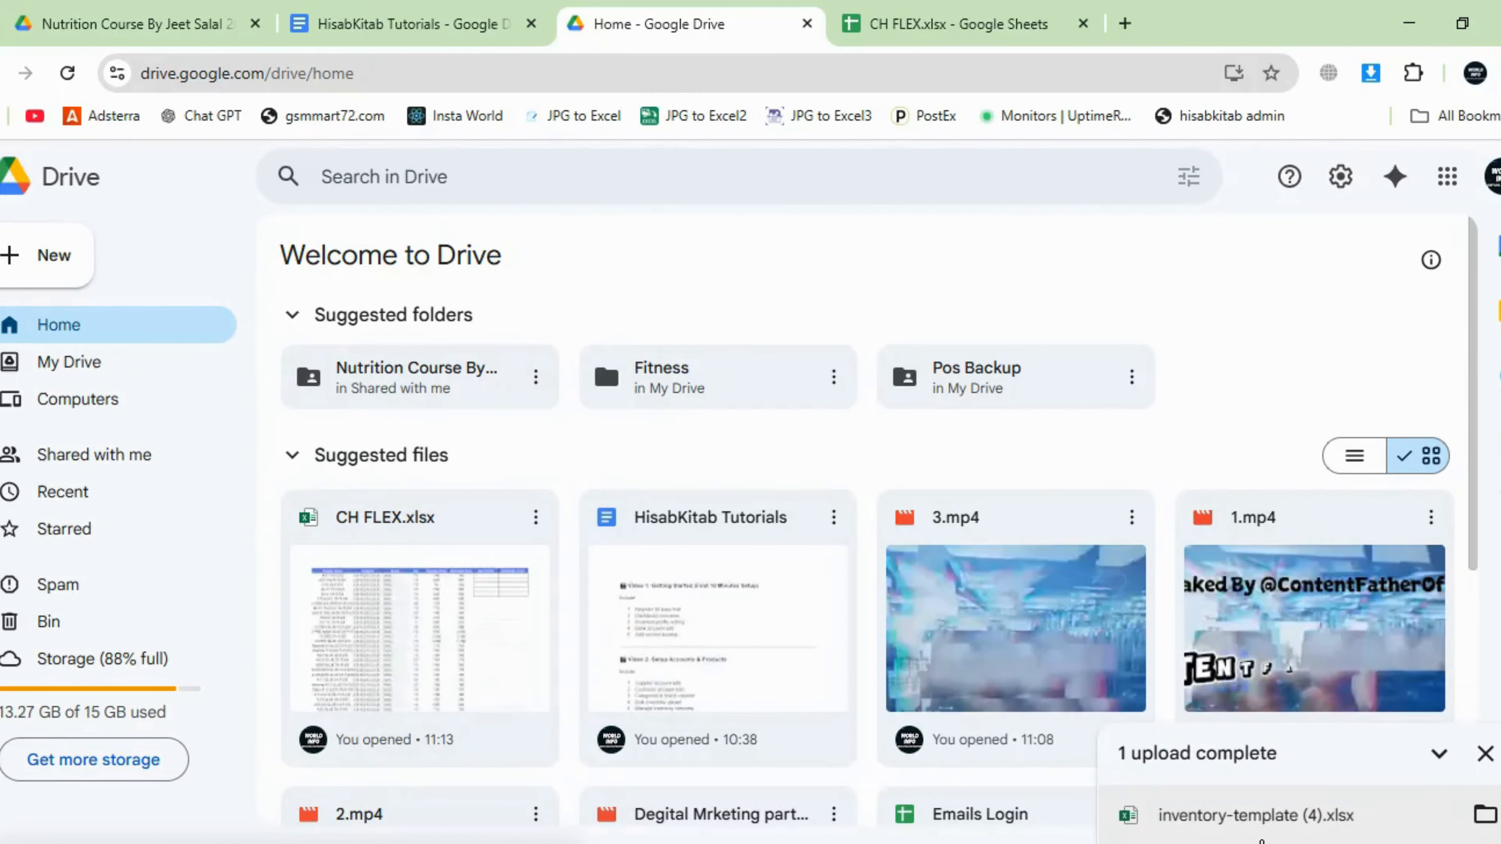
# - Open inventory-template (4) in Google Sheets and close the CH FLEX.xlsx and course tabs
pyautogui.click(1273, 814)
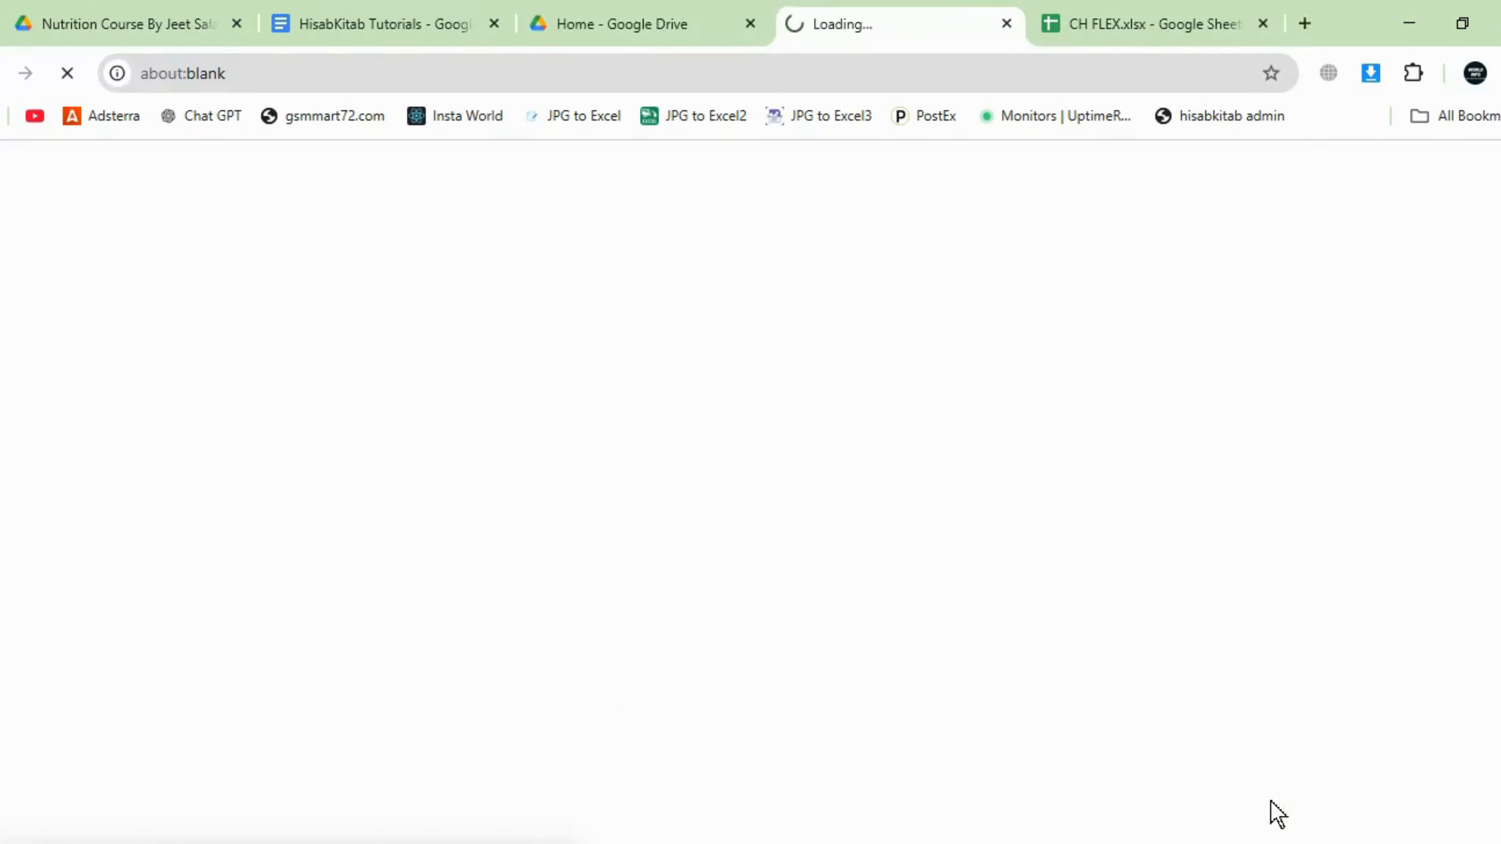
pyautogui.click(1263, 24)
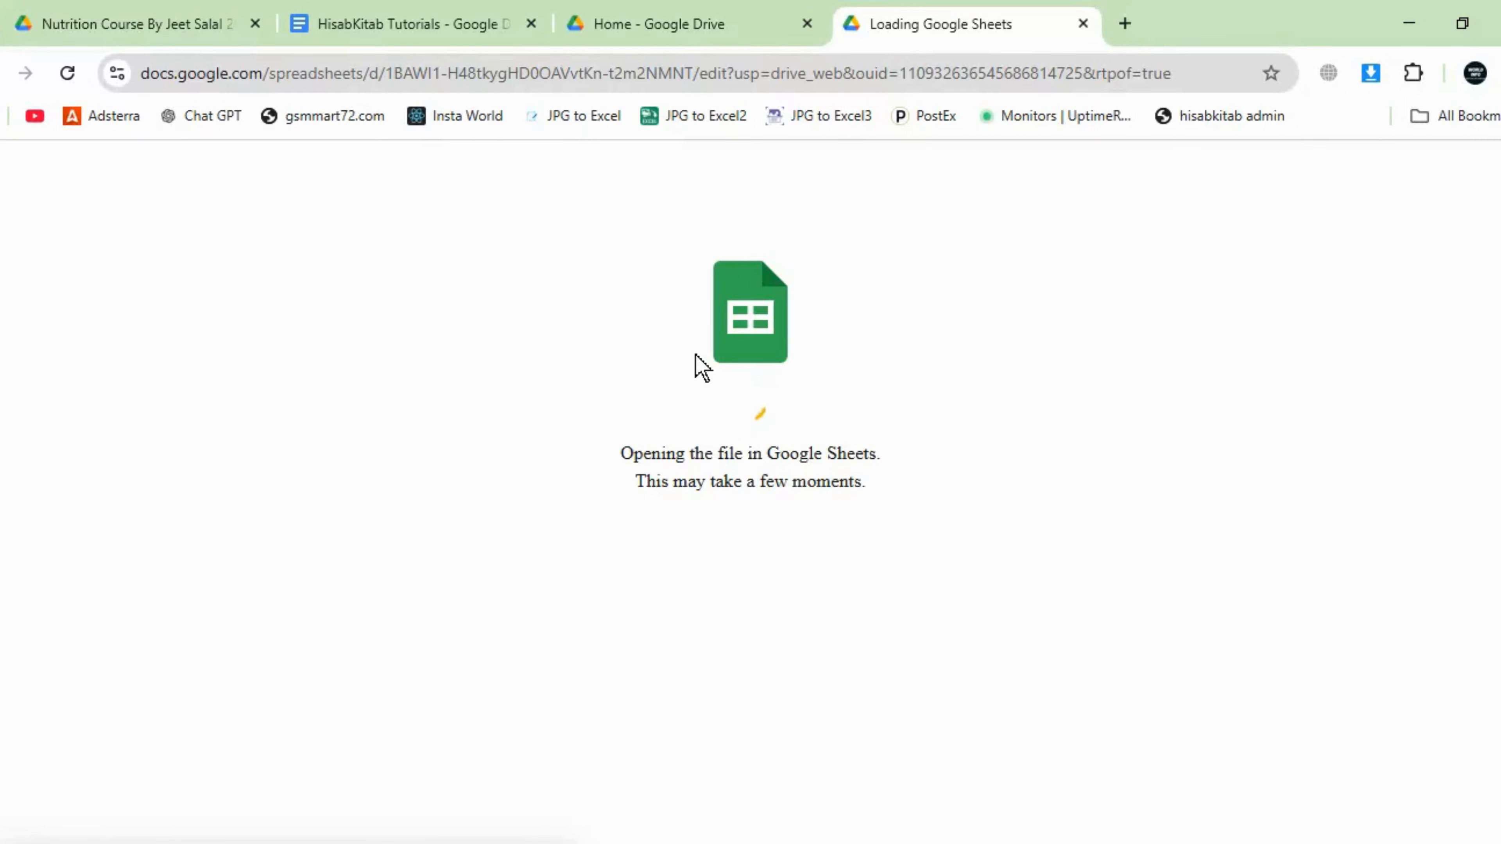
pyautogui.click(255, 24)
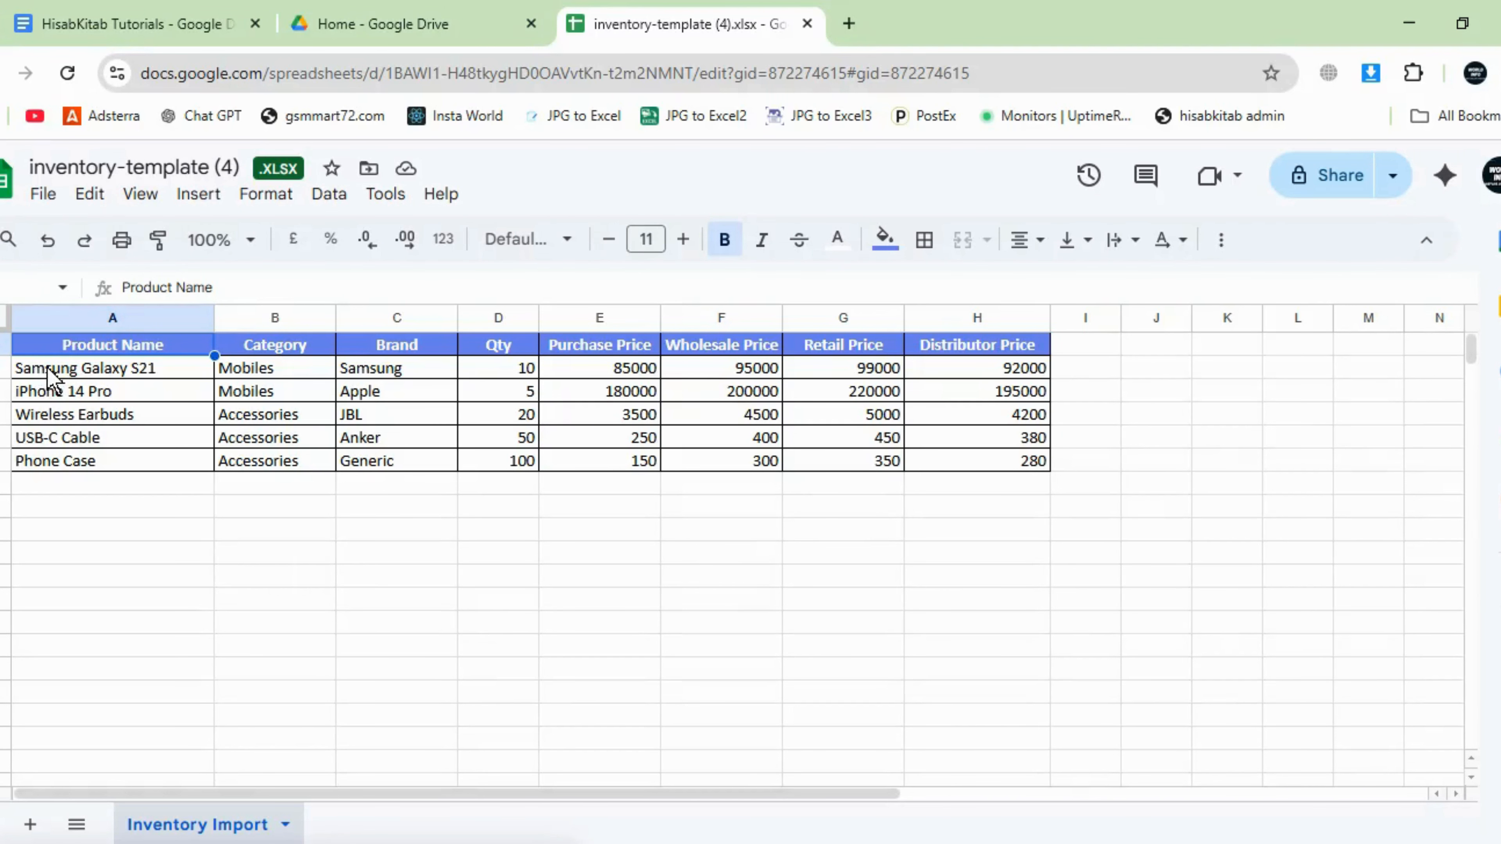
# - Review the sample product rows, like iPhone 14 Pro in Mobiles, then return to HisabKitab
pyautogui.moveTo(47, 374); pyautogui.dragTo(117, 412)
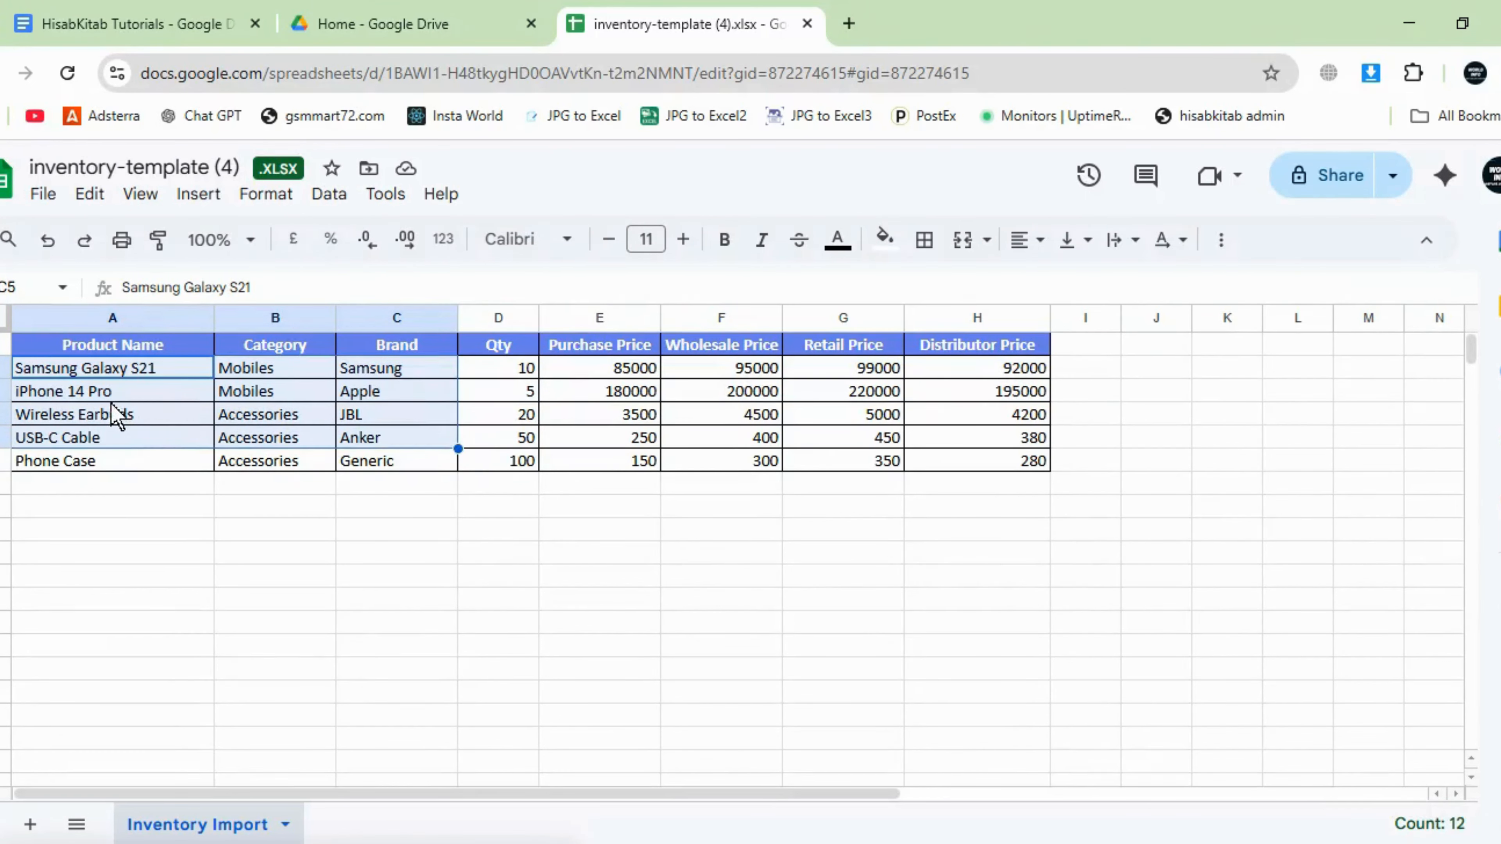
pyautogui.click(109, 402)
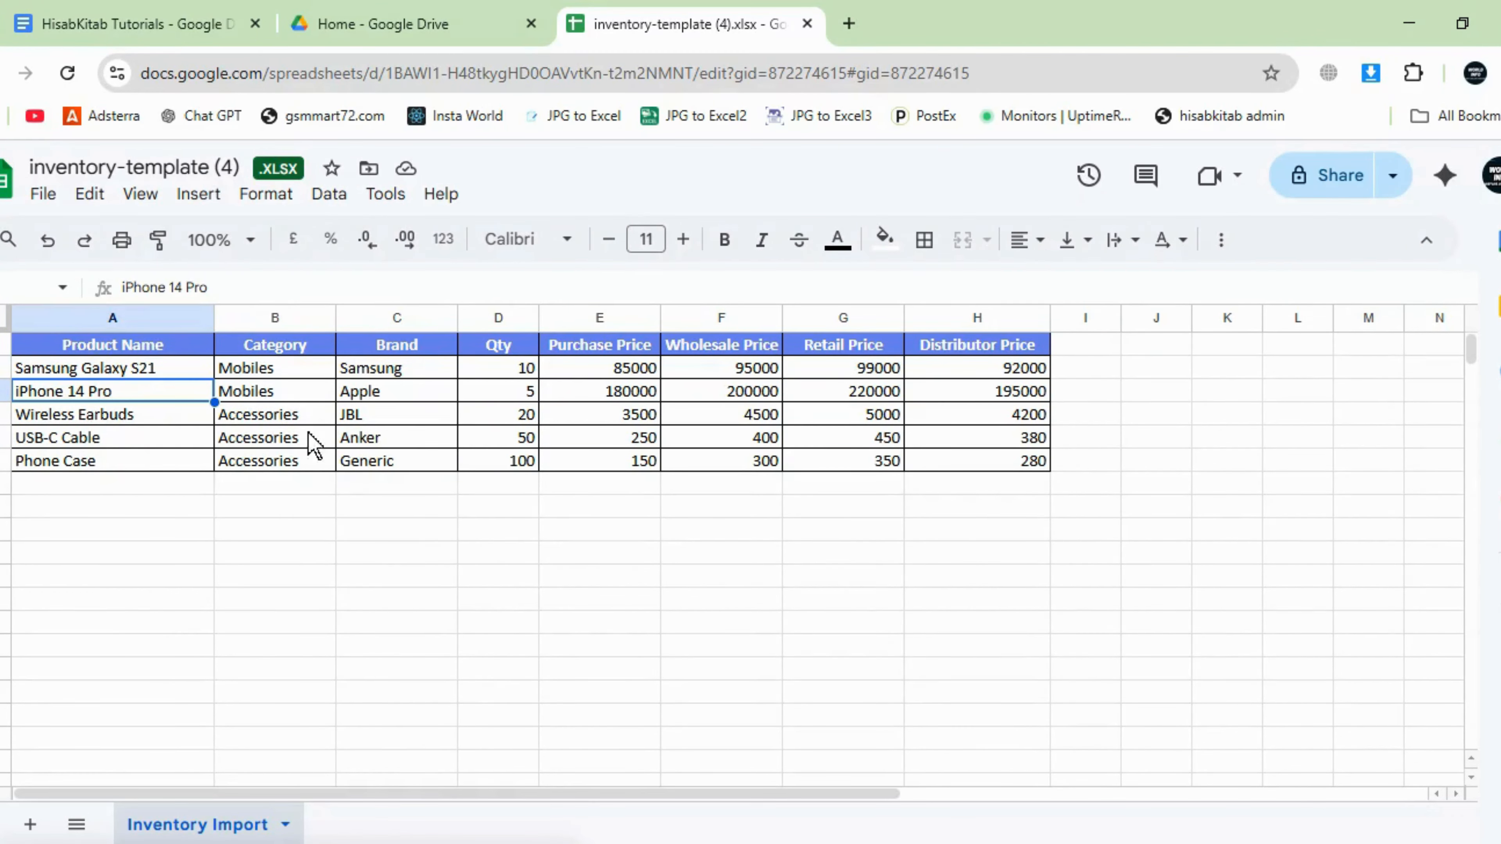
pyautogui.click(289, 370)
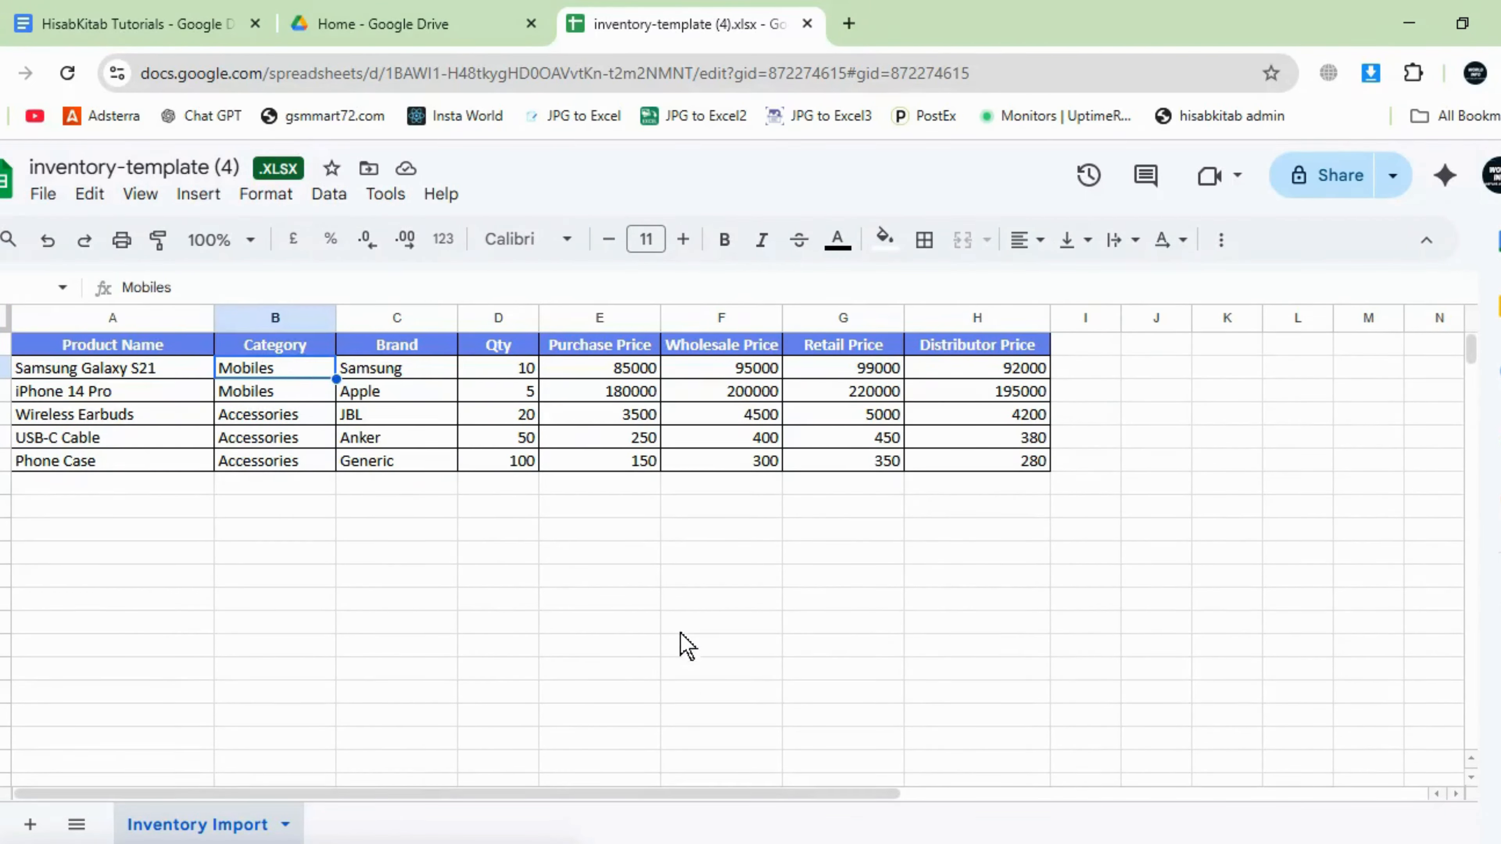
pyautogui.hotkey('alt', 'Tab')
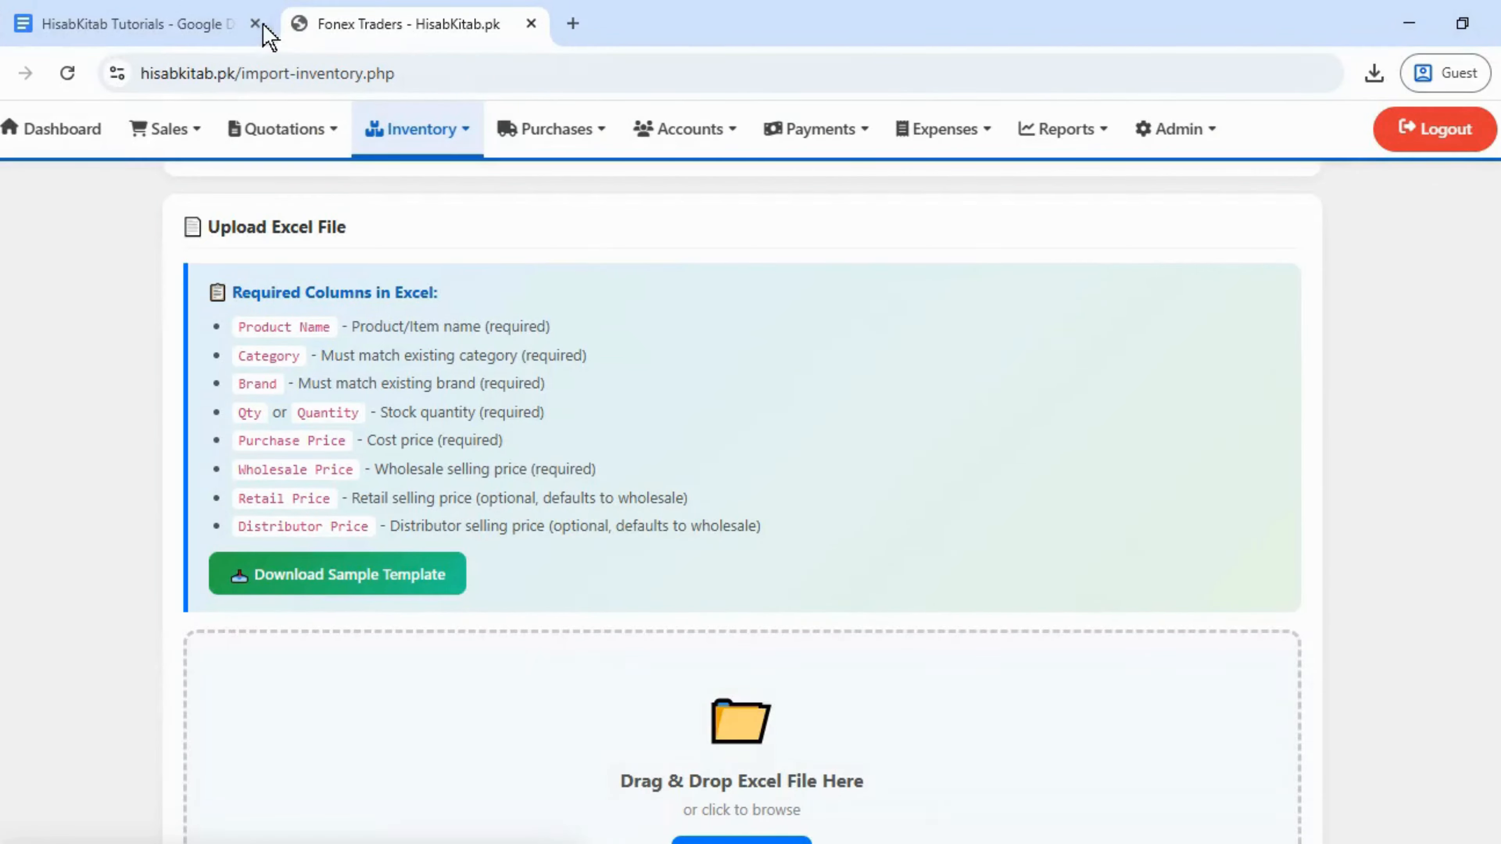
# - Check the existing brands and categories, select the category name Mix, and return to Sheets
pyautogui.moveTo(459, 140)
pyautogui.click(468, 290)
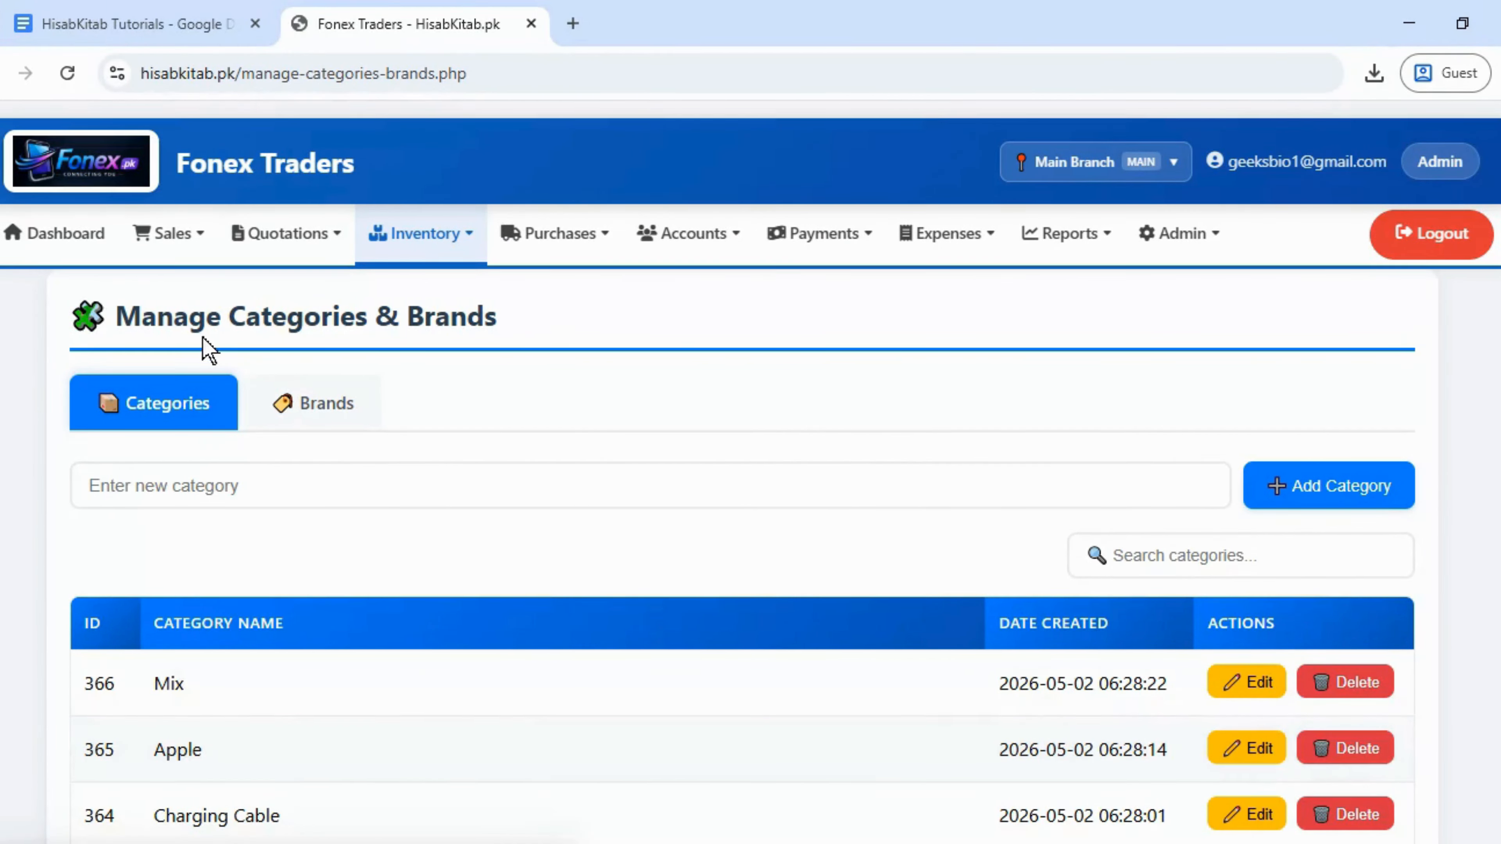
pyautogui.click(323, 414)
pyautogui.click(217, 418)
pyautogui.scroll(-2, 196, 798)
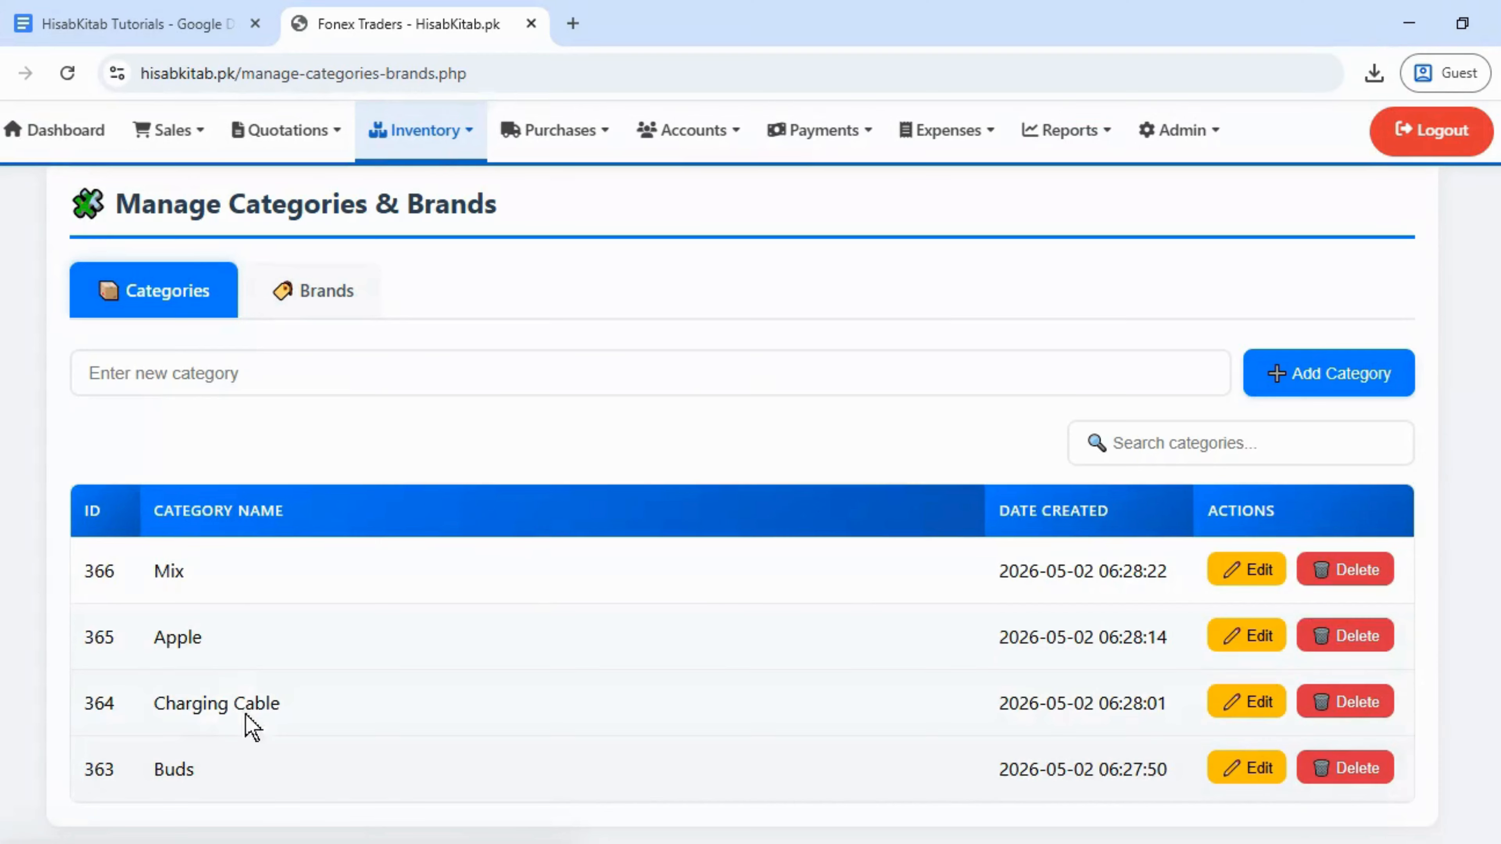
pyautogui.doubleClick(163, 569)
pyautogui.hotkey('ctrl', 'c')
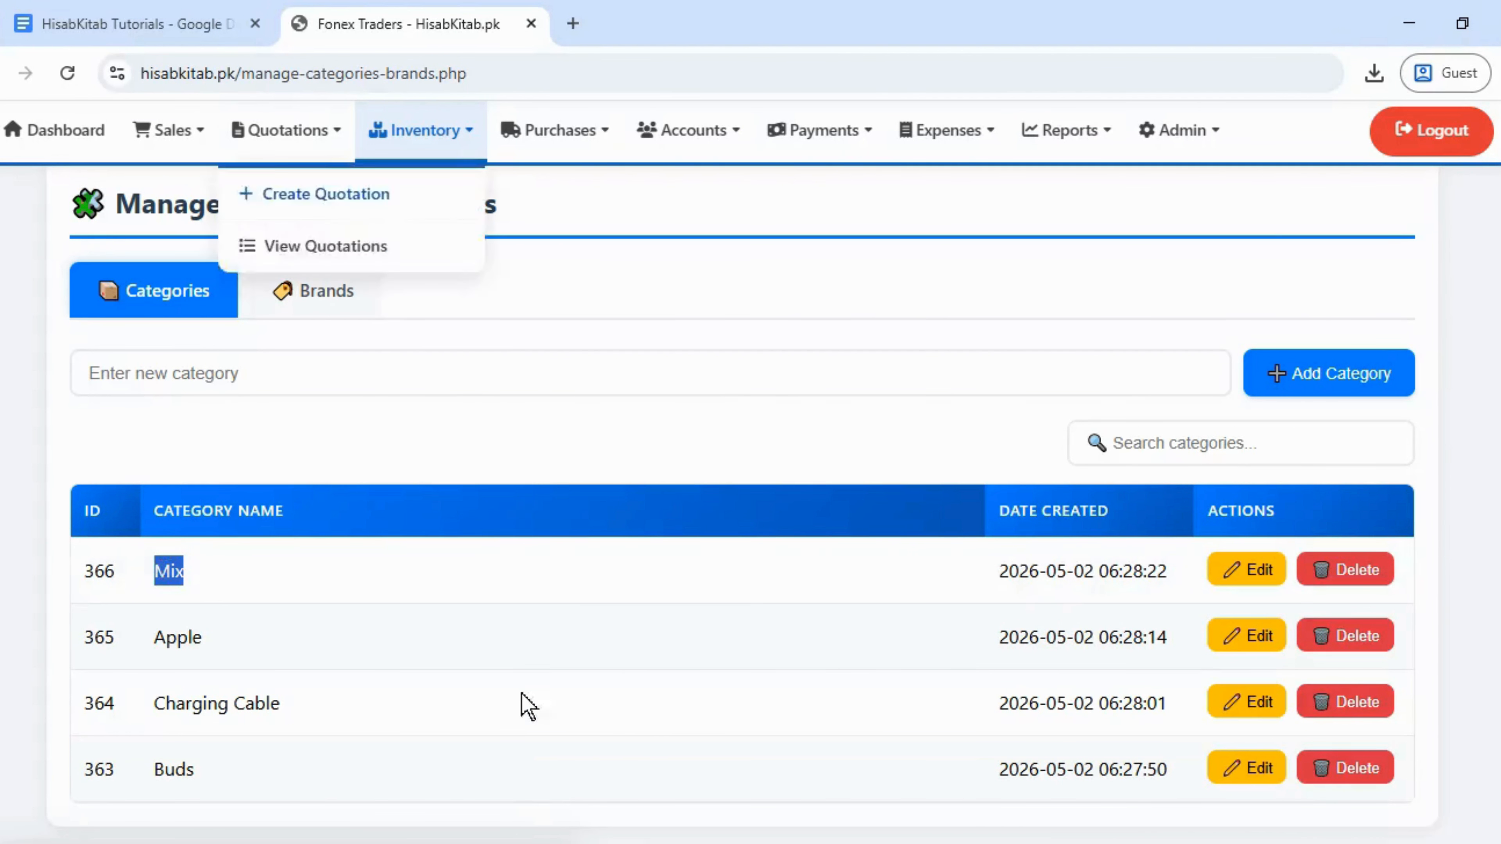
pyautogui.hotkey('alt', 'Tab')
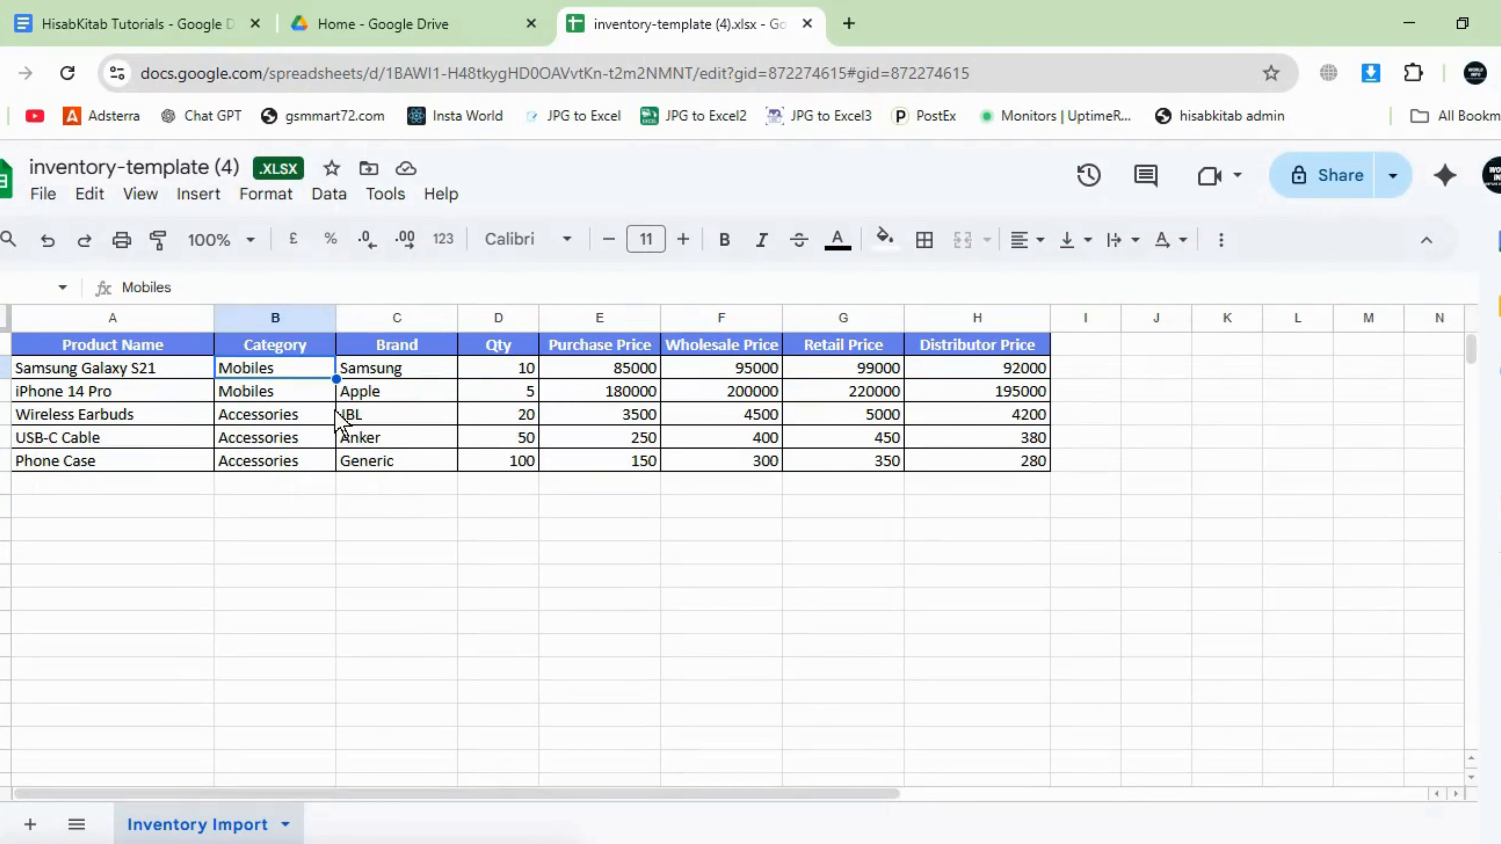
# - Paste Mix into B2, clear B3:B6 and fill them with Mix so all five products match
pyautogui.doubleClick(245, 369)
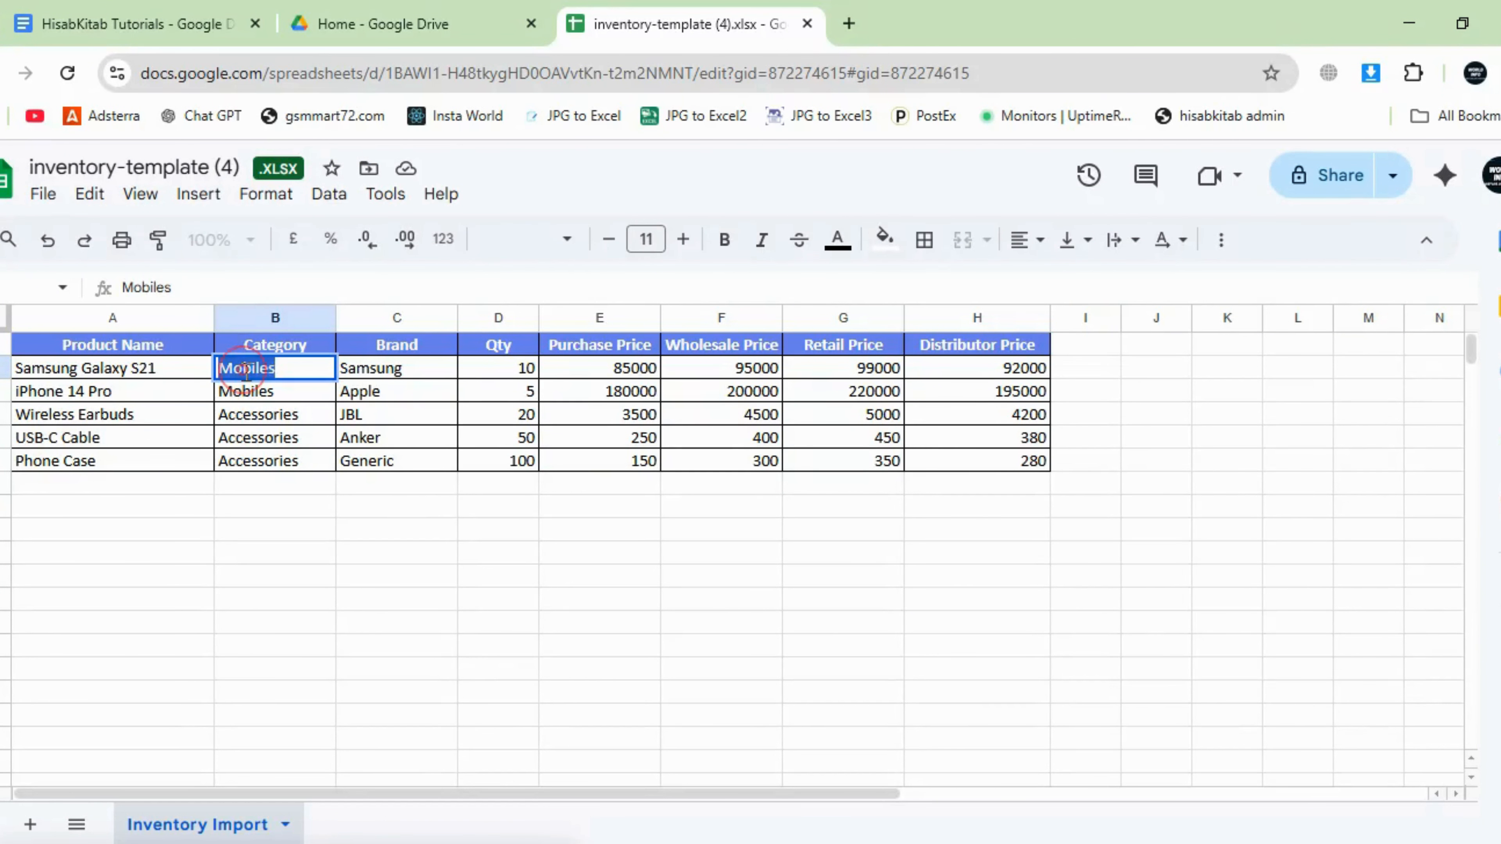
pyautogui.hotkey('ctrl', 'v')
pyautogui.press('Return')
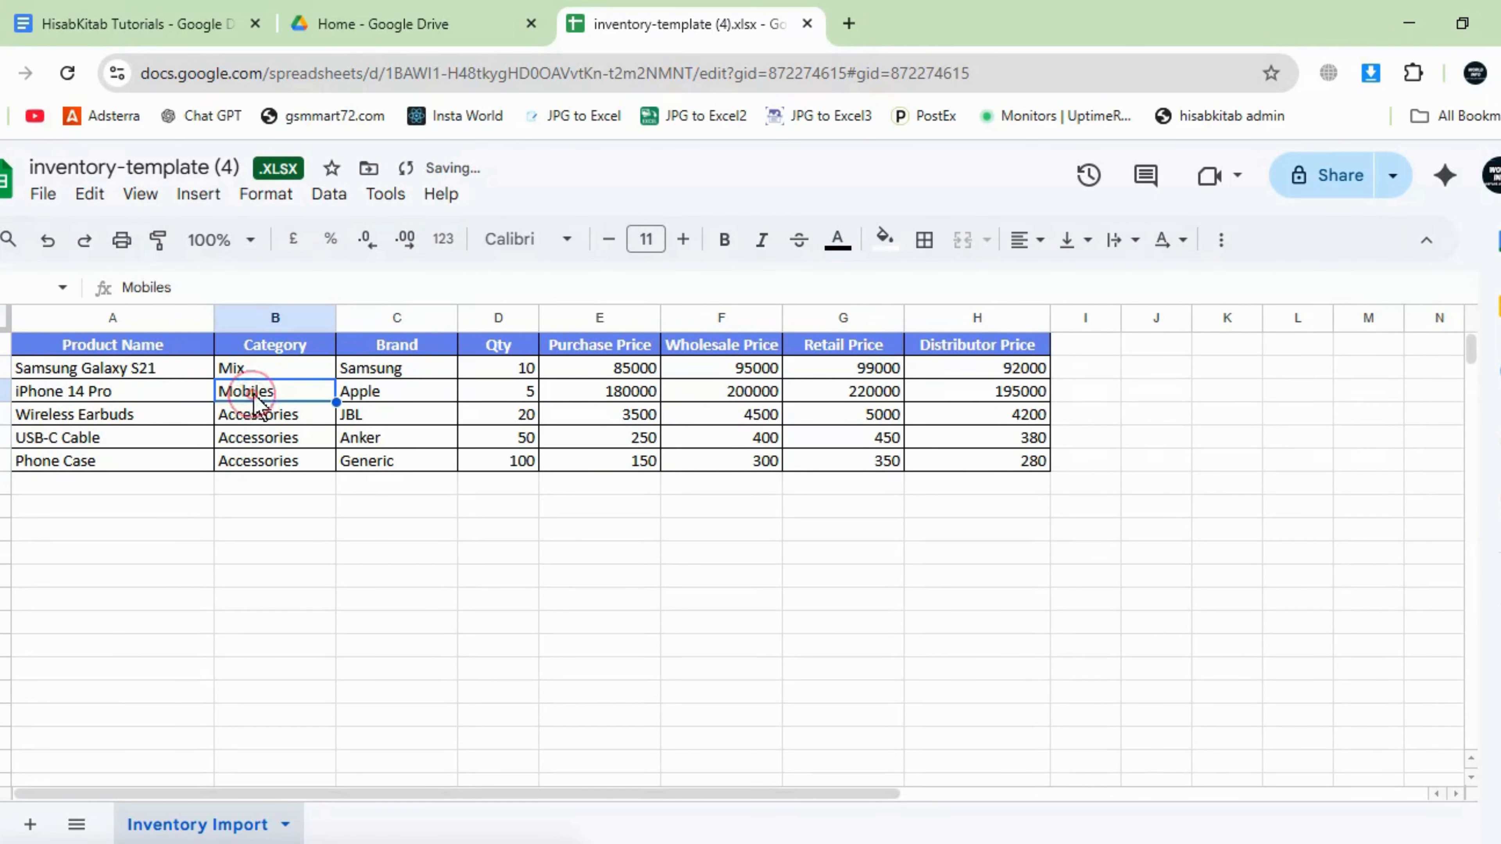
pyautogui.moveTo(239, 389); pyautogui.dragTo(264, 483)
pyautogui.press('Delete')
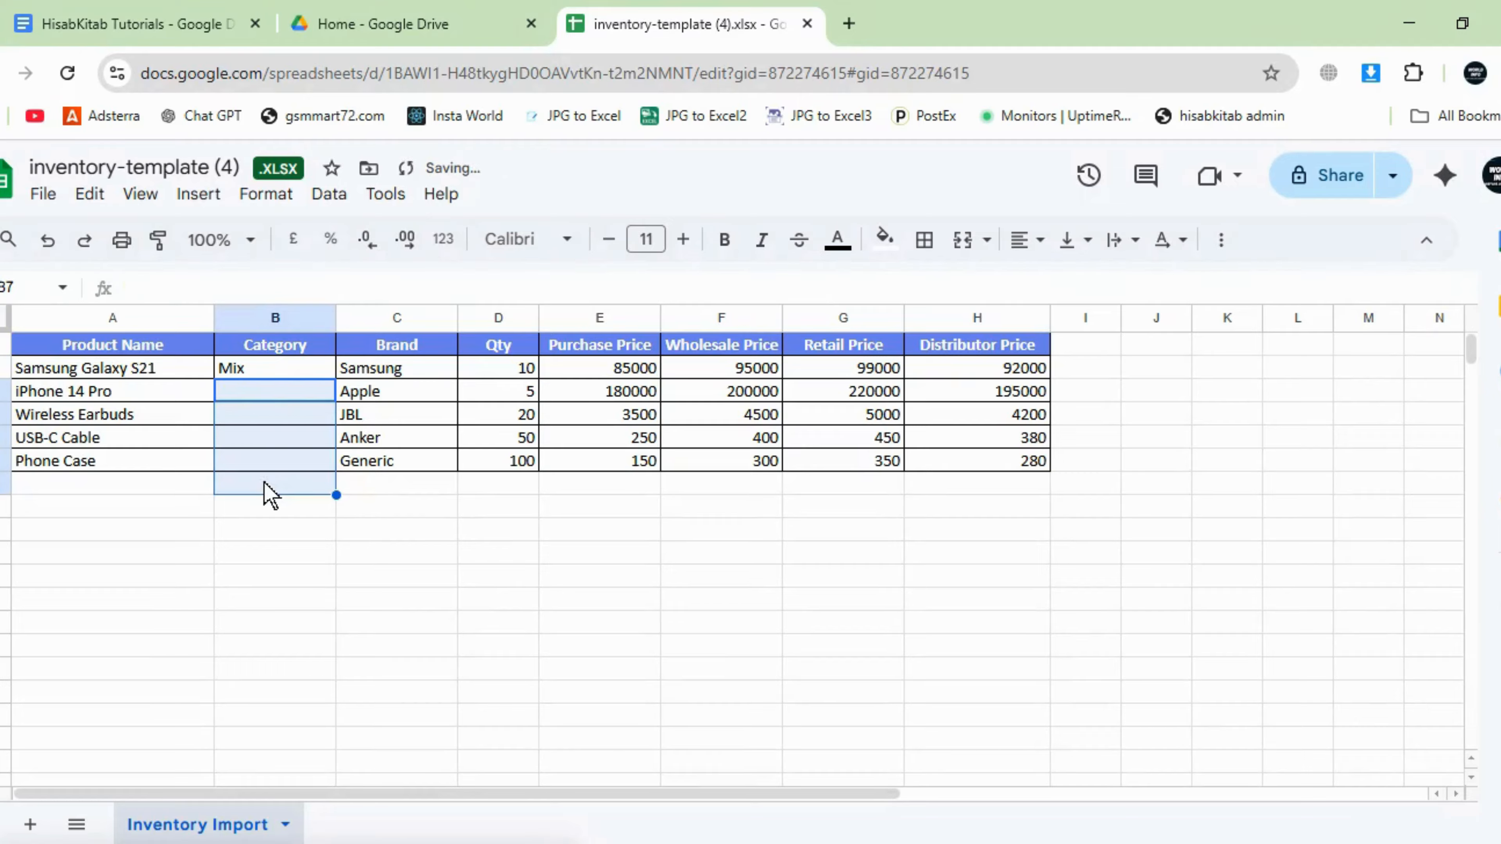
pyautogui.click(251, 373)
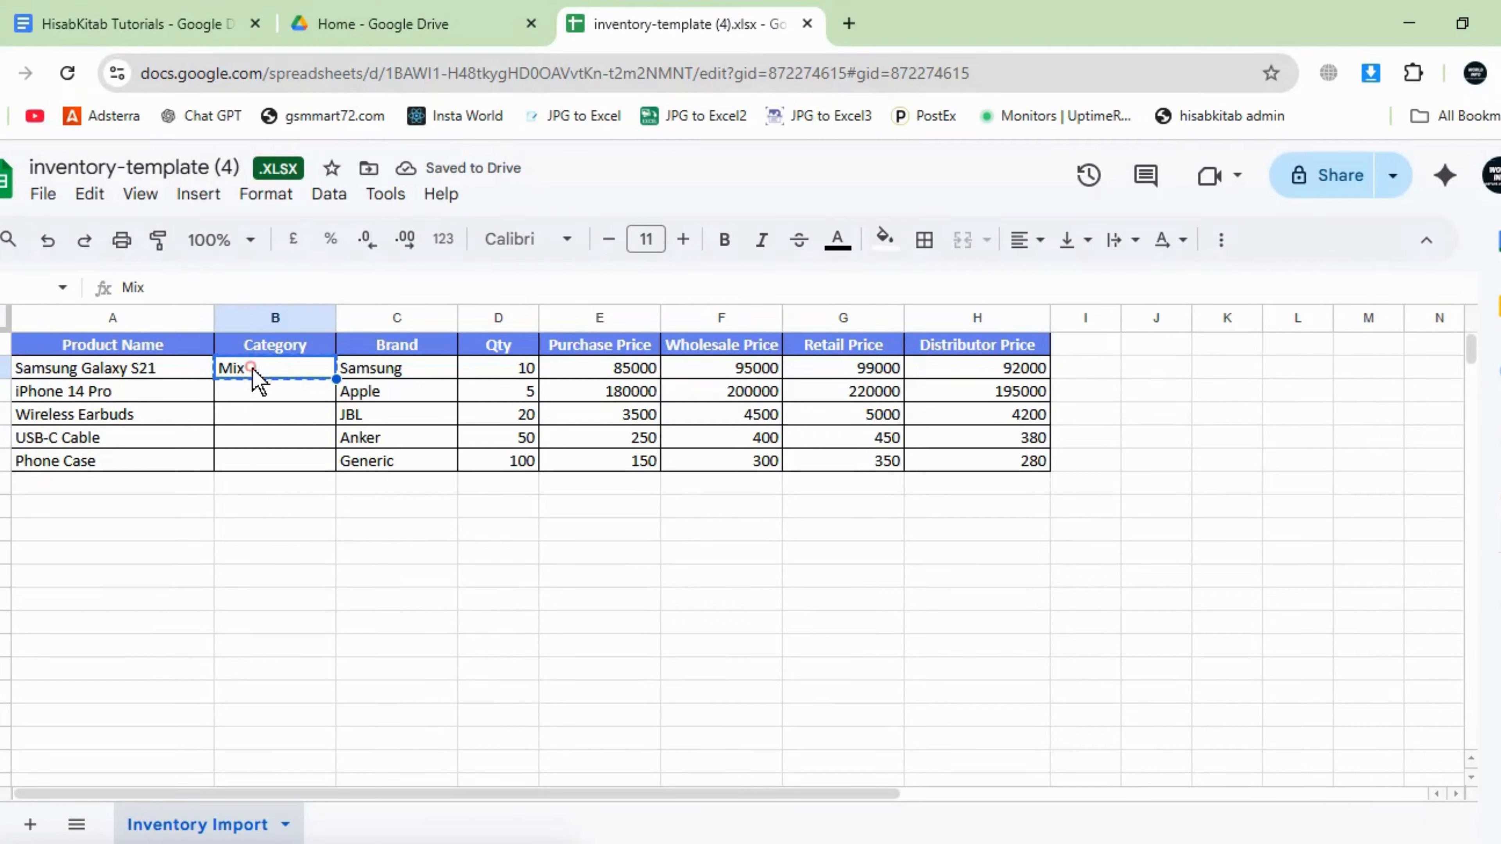
pyautogui.moveTo(255, 379); pyautogui.dragTo(267, 467)
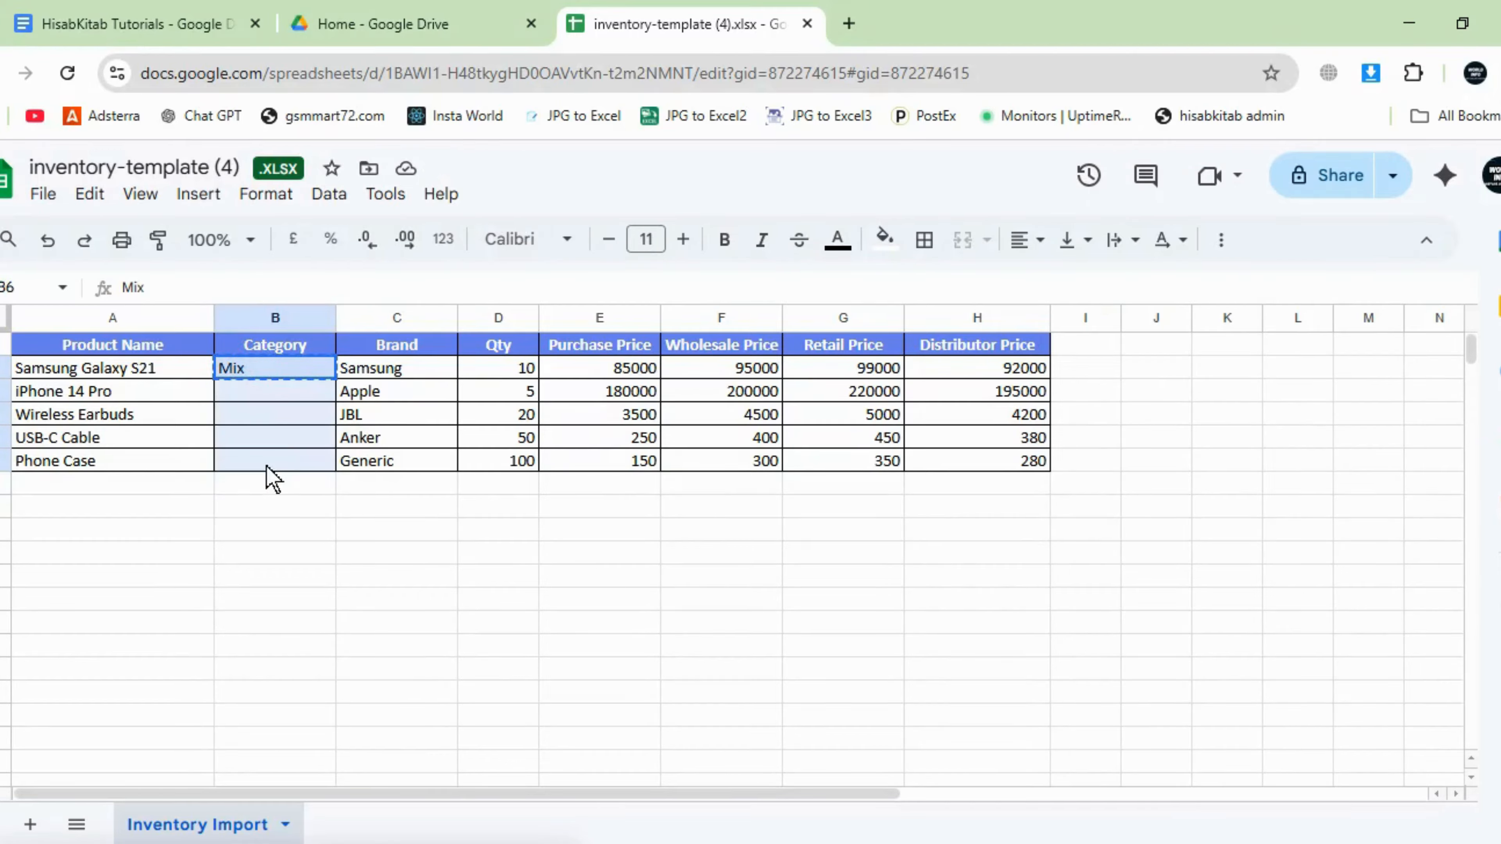
pyautogui.write('Mix Mix Mix Mix Mix')
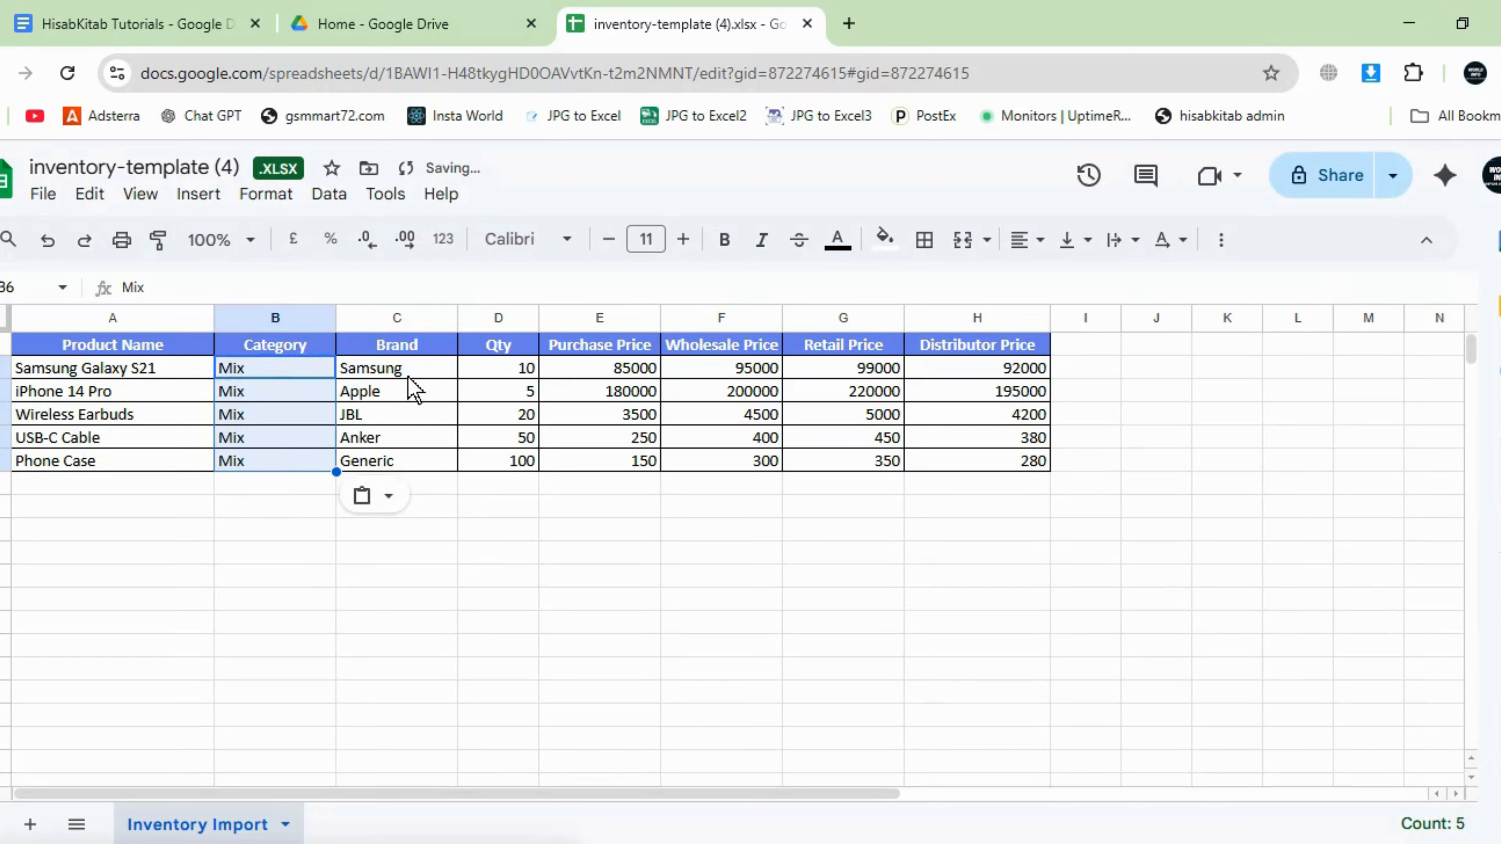
pyautogui.click(153, 395)
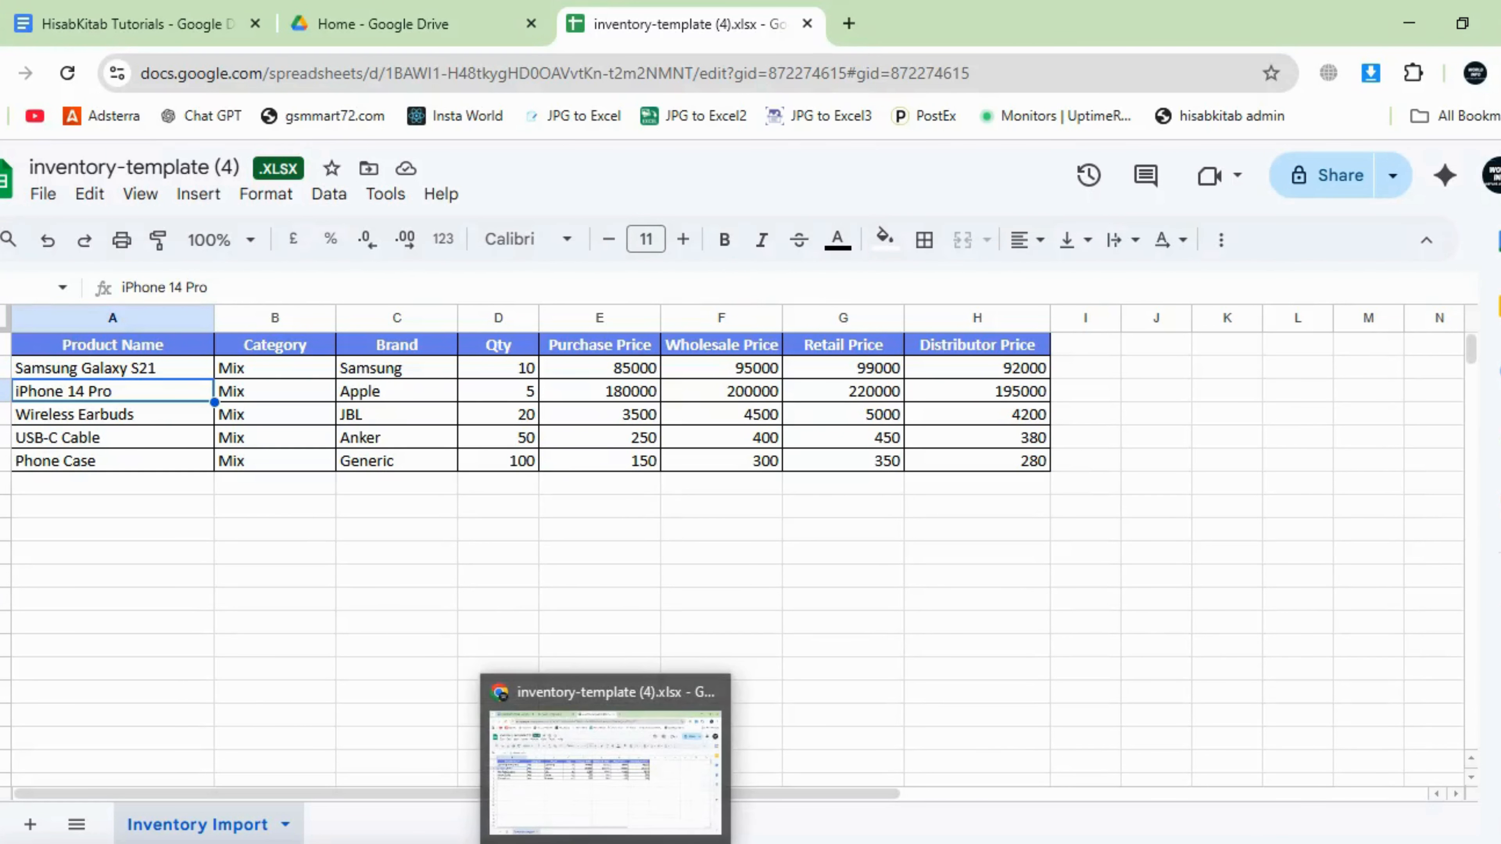
# - Check HisabKitab's Brands list, which holds only Samsung, and copy the brand name Samsung
pyautogui.click(568, 840)
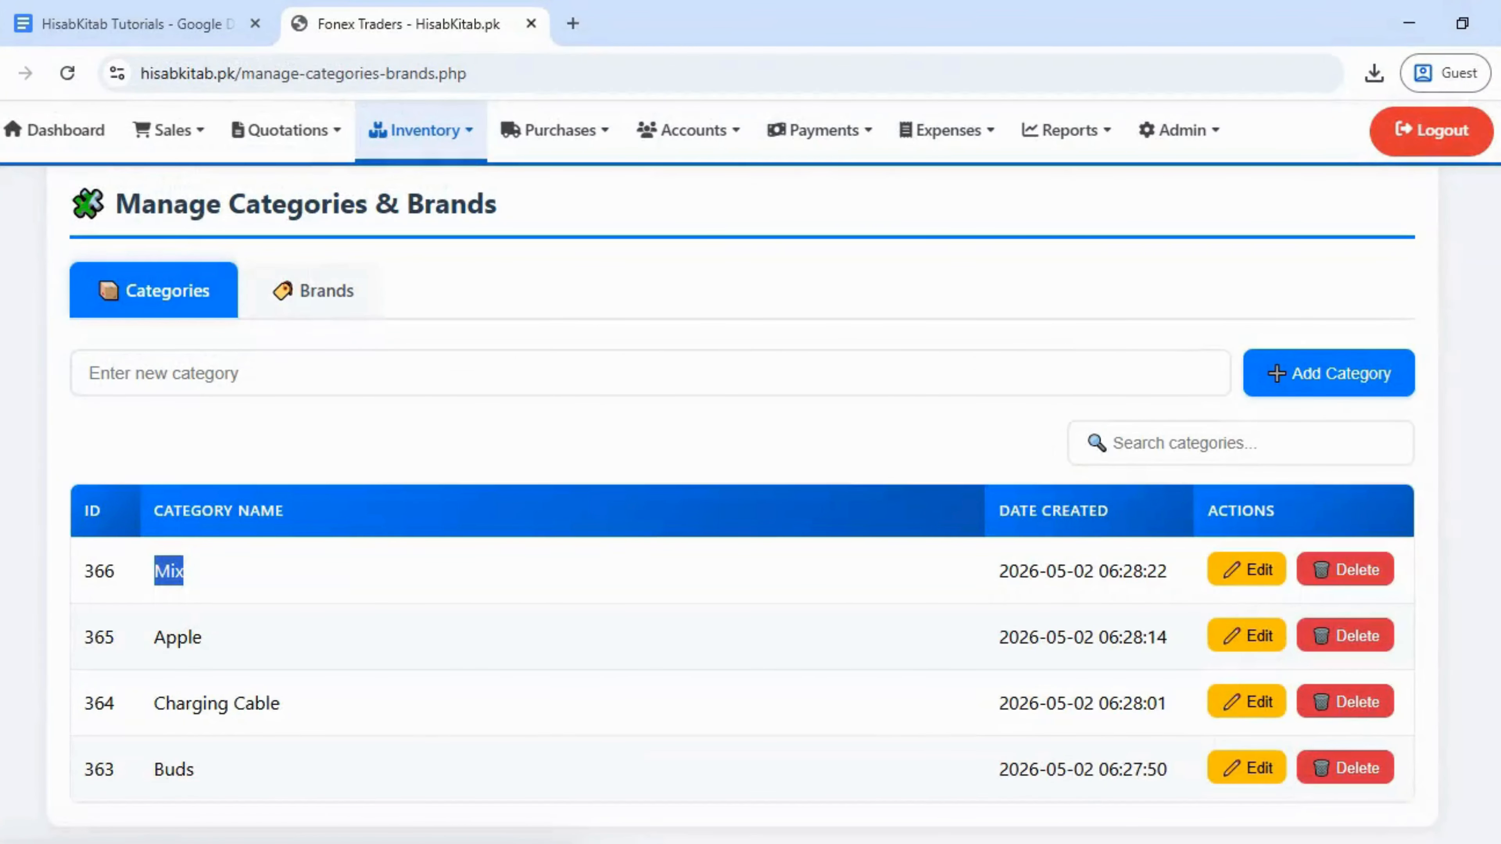
pyautogui.click(312, 320)
pyautogui.click(314, 304)
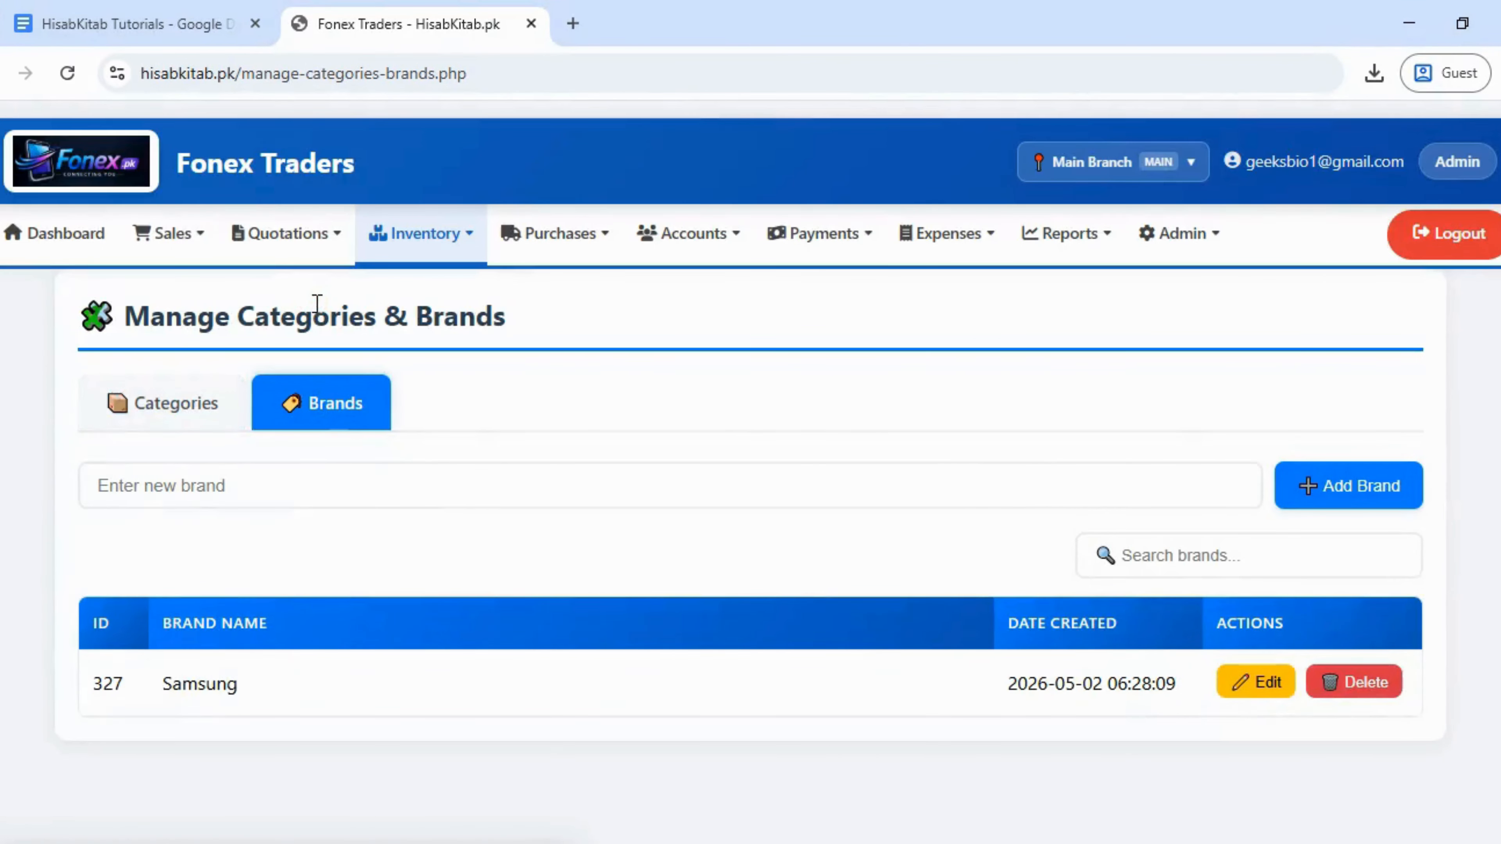
pyautogui.doubleClick(226, 680)
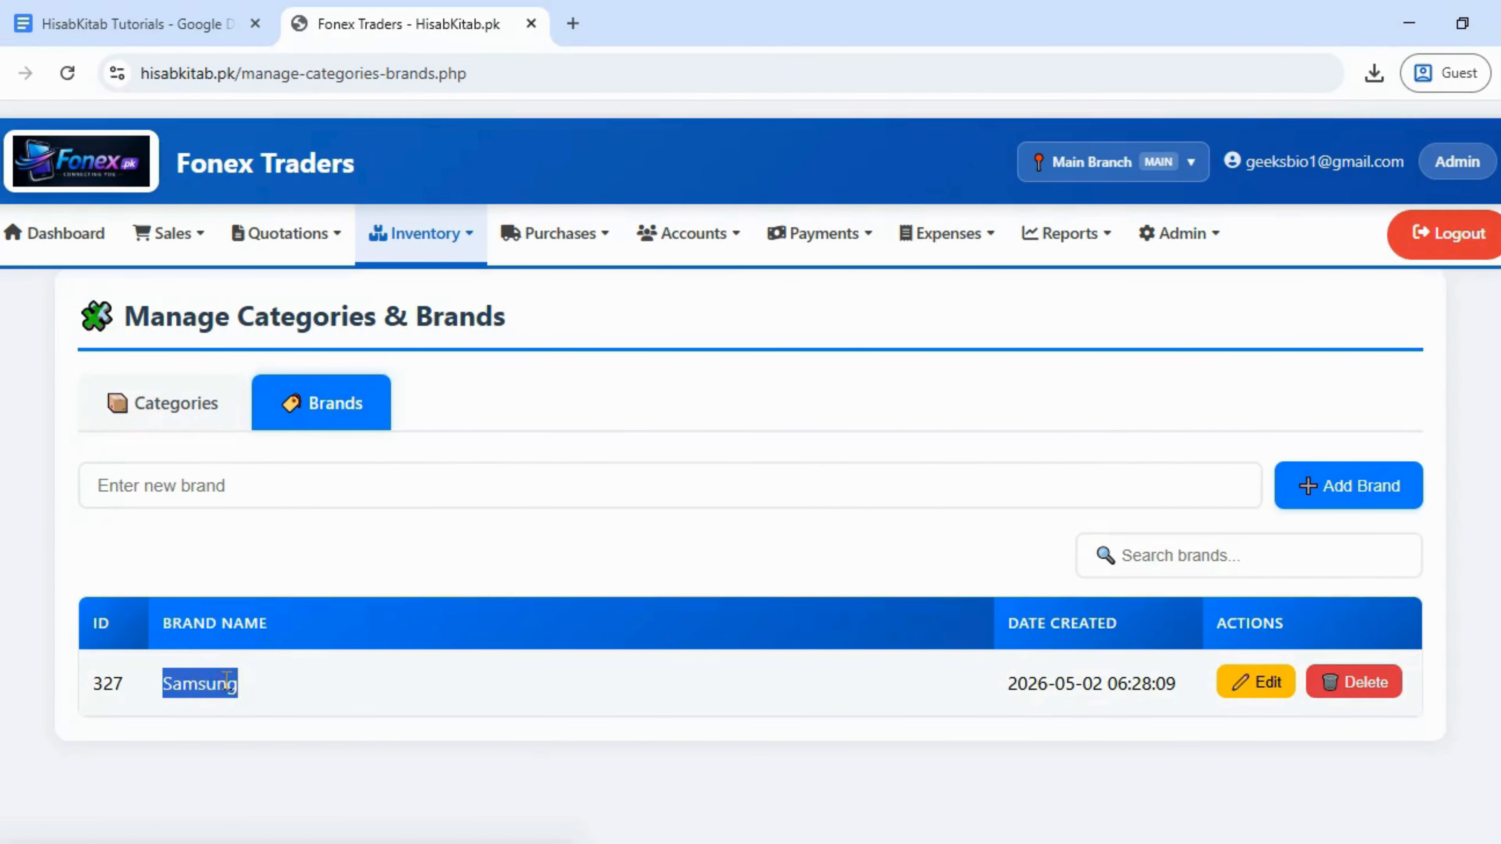
pyautogui.hotkey('alt', 'Tab')
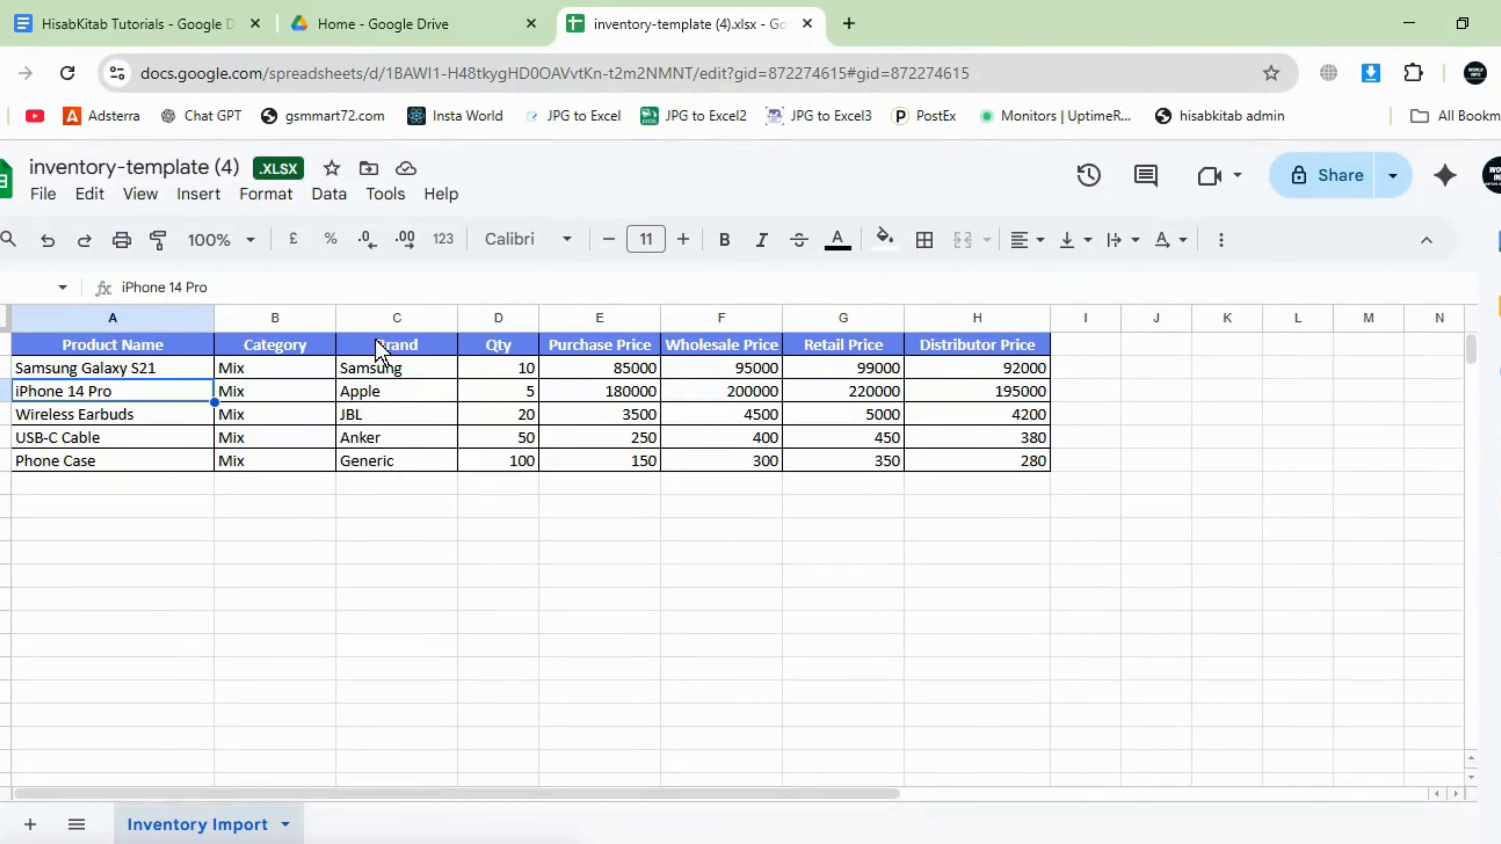
# - Fill the Brand column C2:C6 with Samsung, removing the old brands and the extra cell
pyautogui.doubleClick(373, 369)
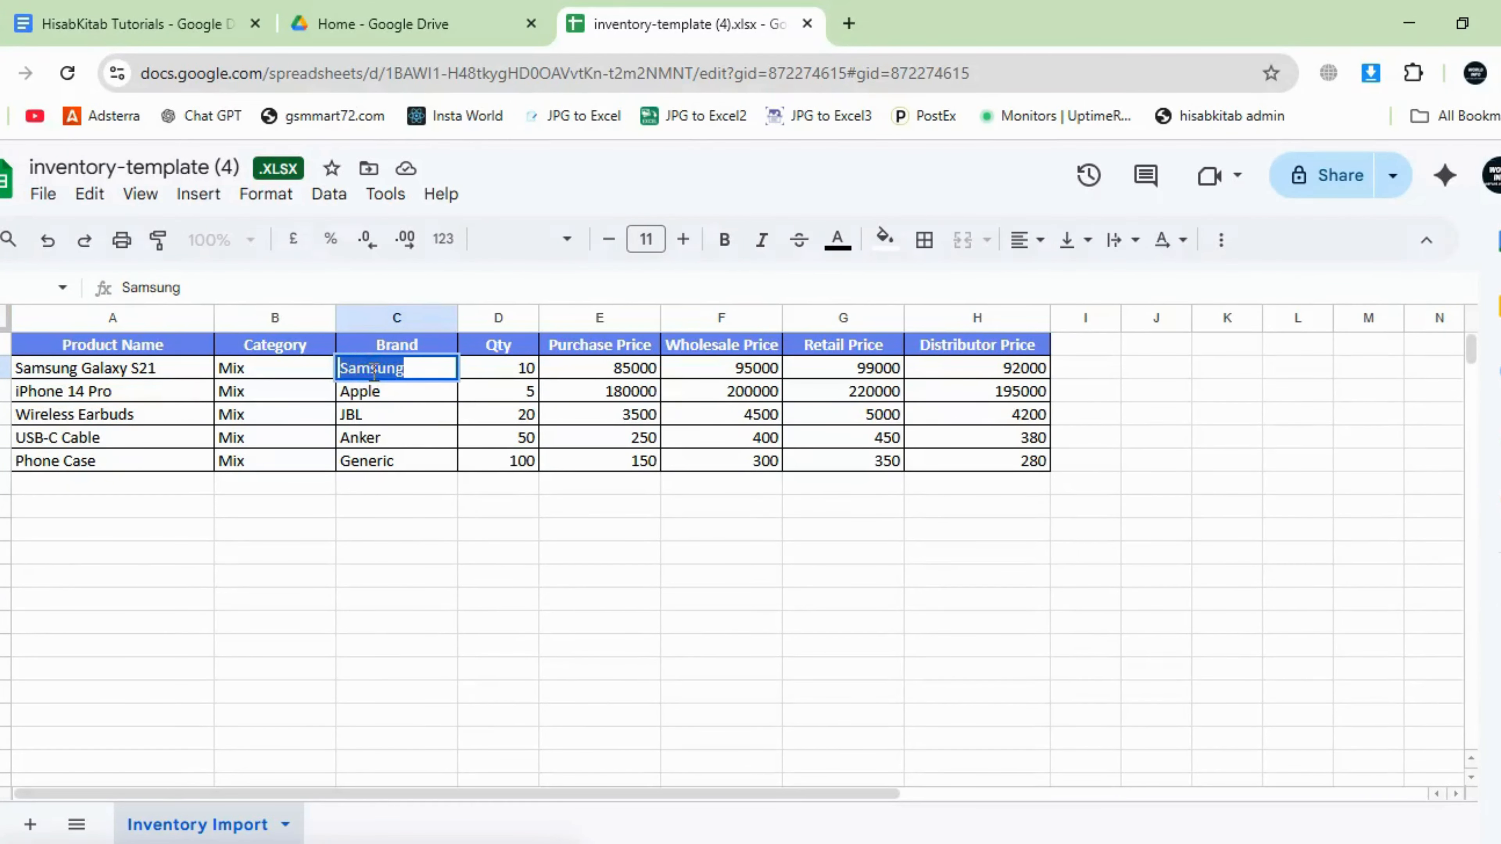
pyautogui.click(420, 392)
pyautogui.moveTo(385, 395); pyautogui.dragTo(385, 478)
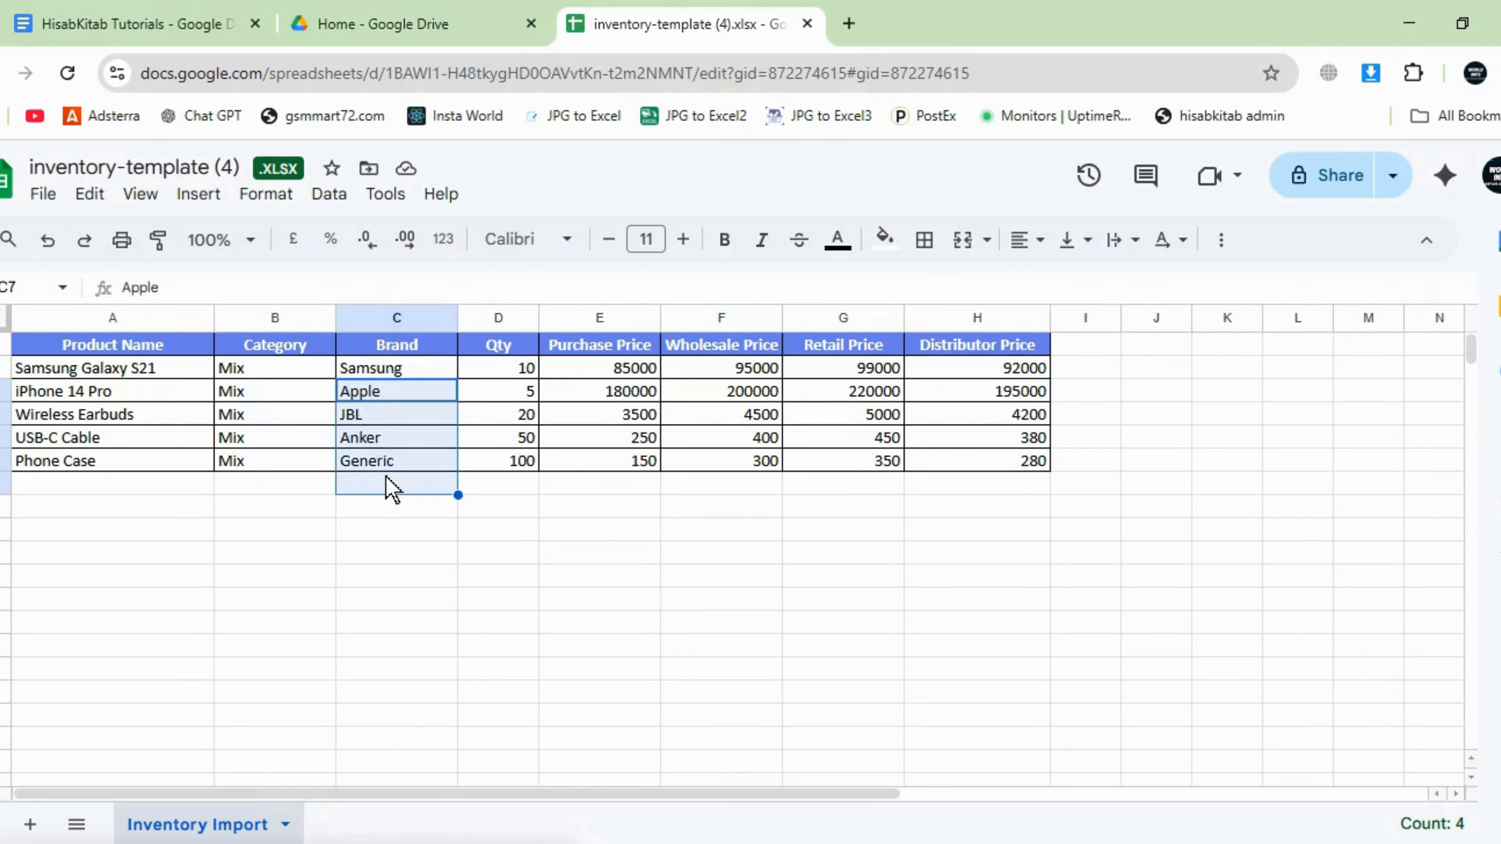
pyautogui.press('Delete')
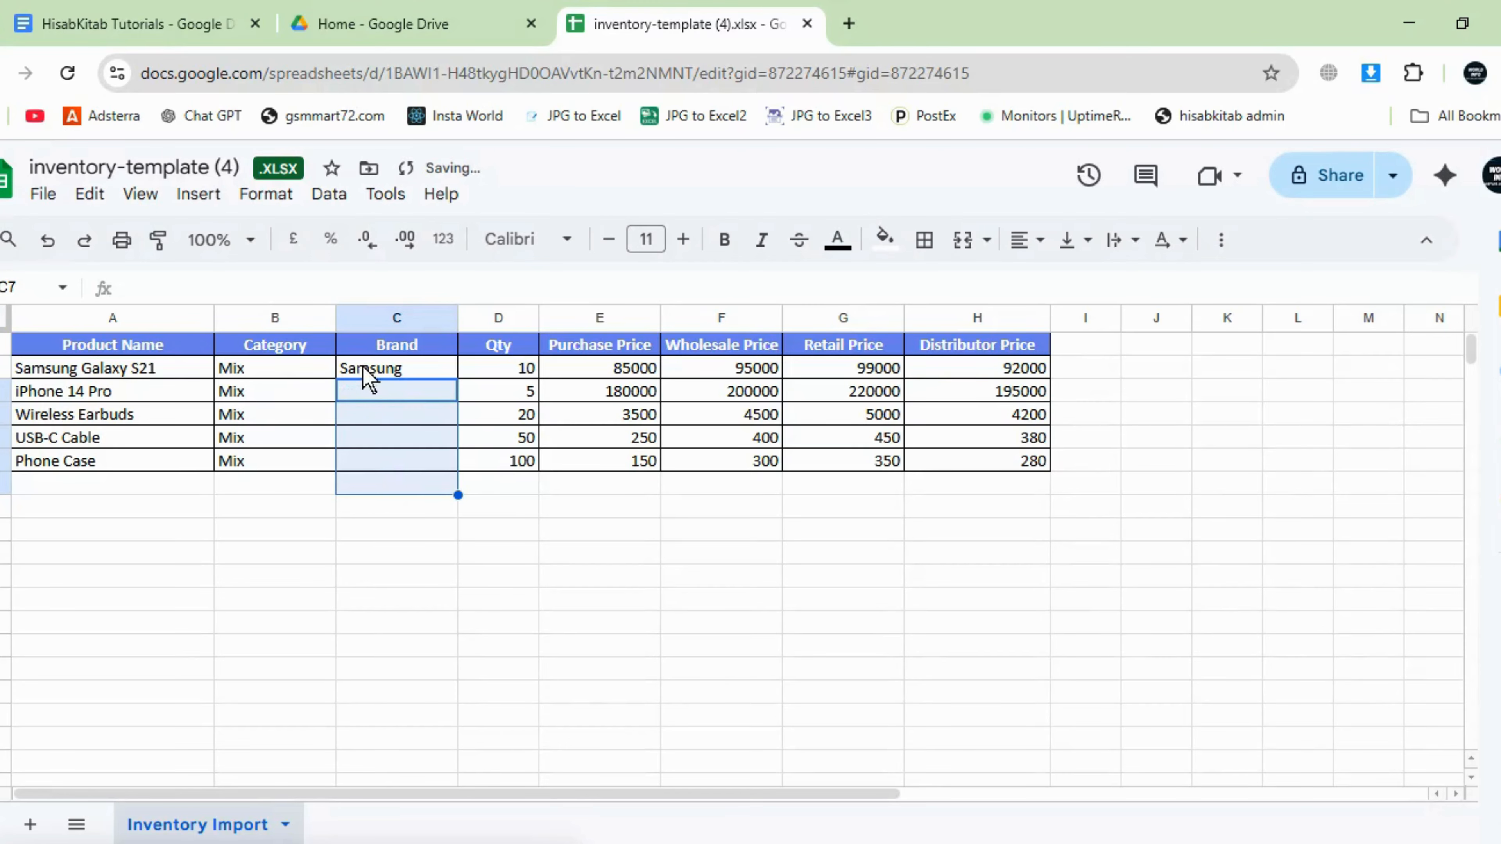
pyautogui.click(365, 371)
pyautogui.hotkey('ctrl', 'c')
pyautogui.moveTo(365, 372); pyautogui.dragTo(378, 490)
pyautogui.hotkey('ctrl', 'v')
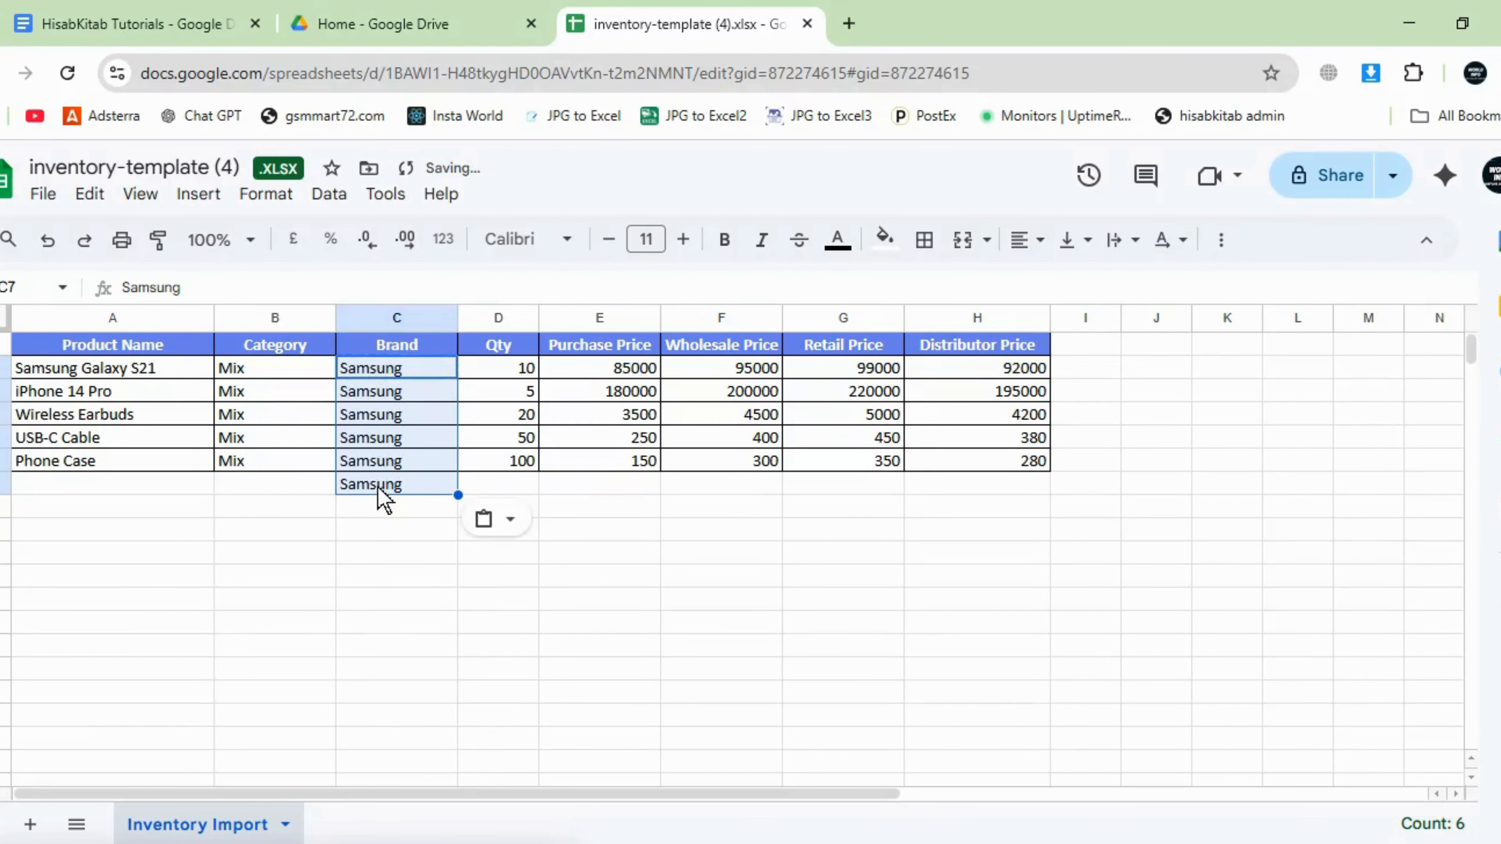
pyautogui.click(371, 490)
pyautogui.press('Delete')
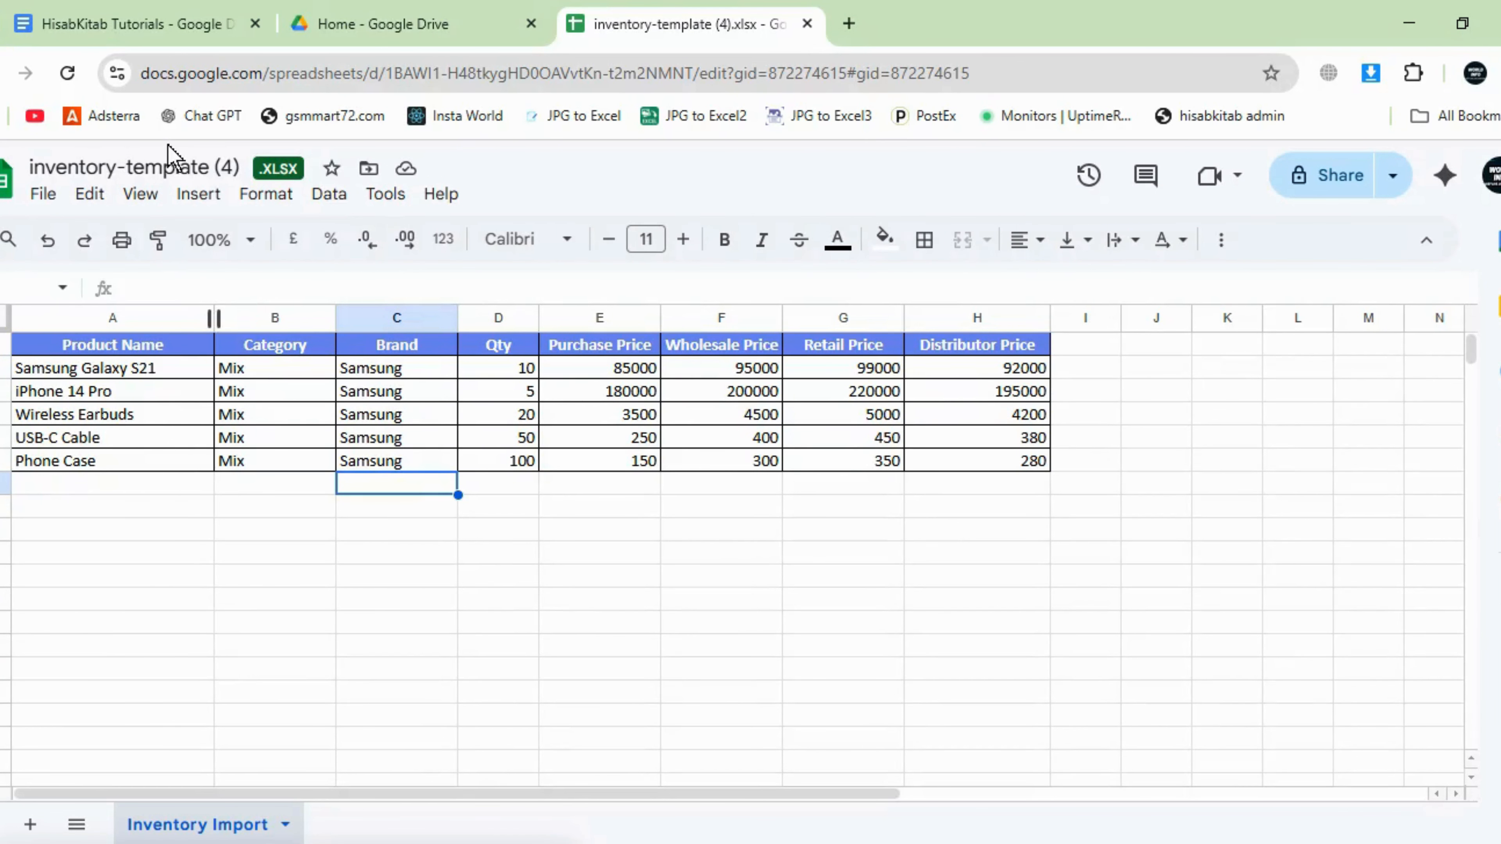
# - Rename the spreadsheet to Cable and download it as Microsoft Excel (.xlsx)
pyautogui.doubleClick(169, 164)
pyautogui.tripleClick(170, 166)
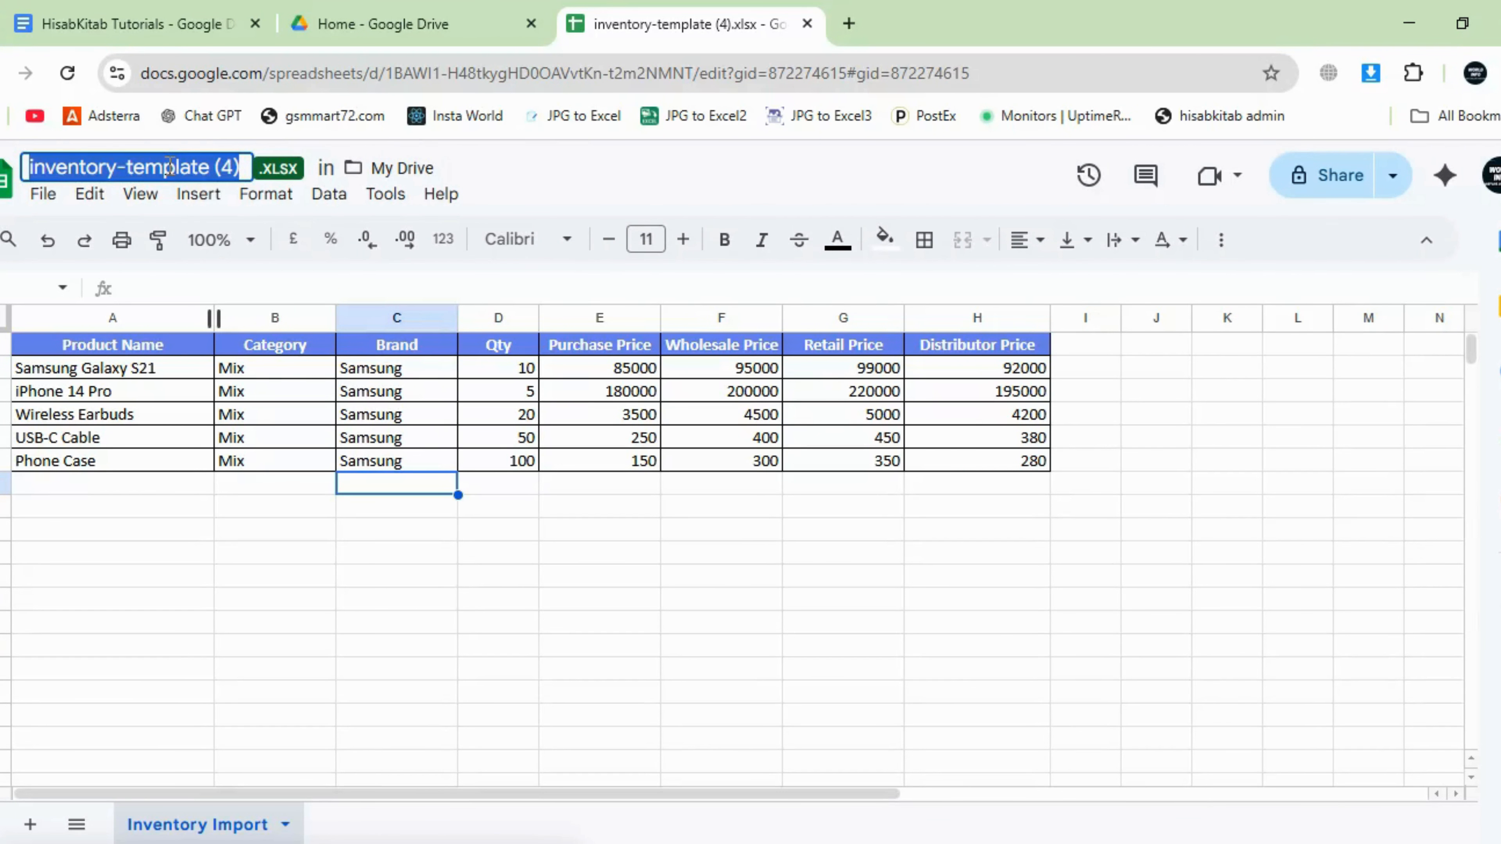
pyautogui.write('Cable')
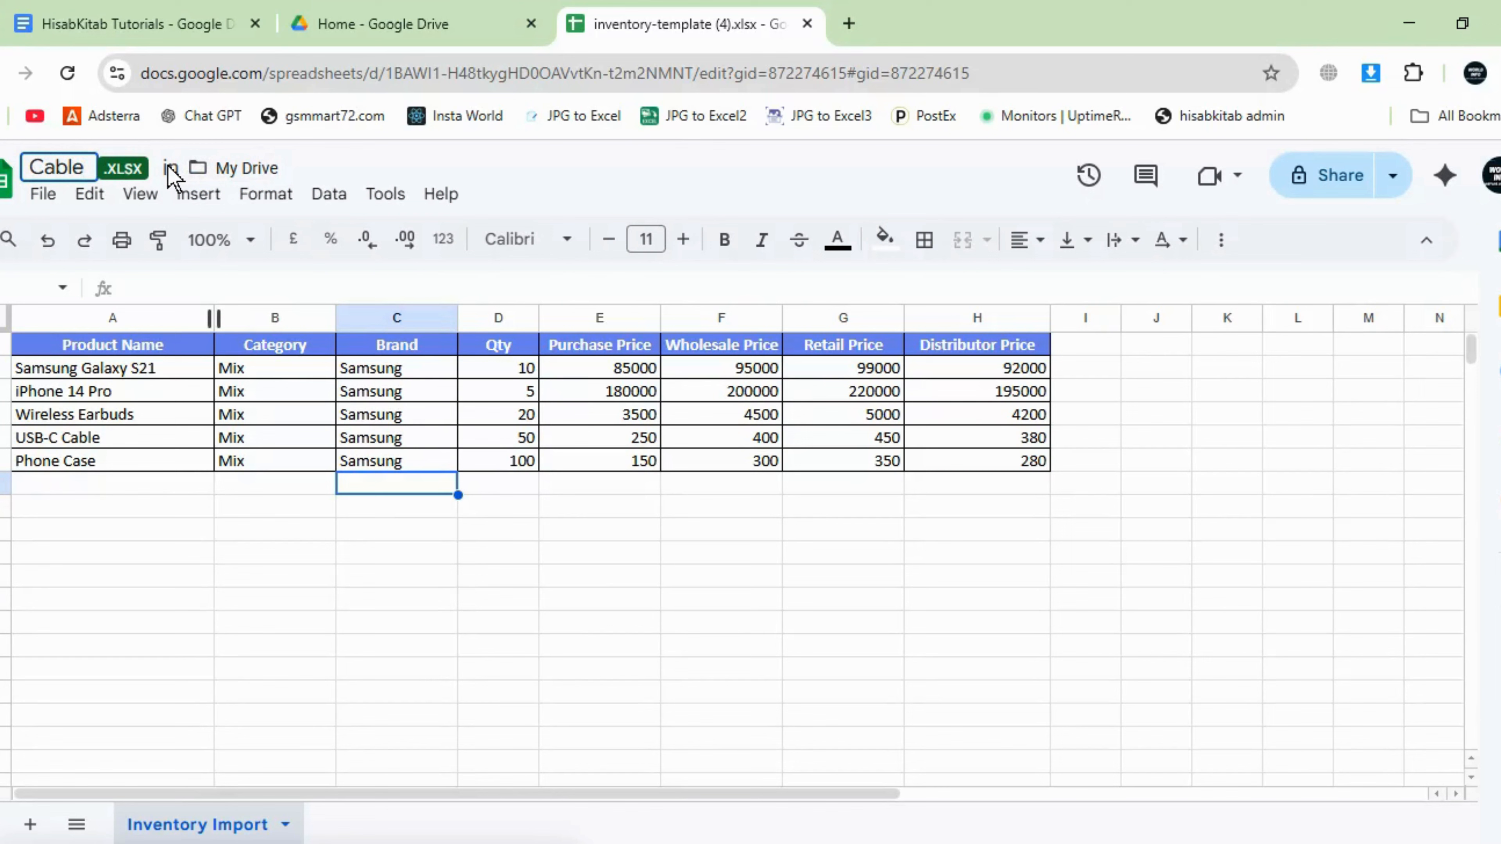
pyautogui.click(43, 194)
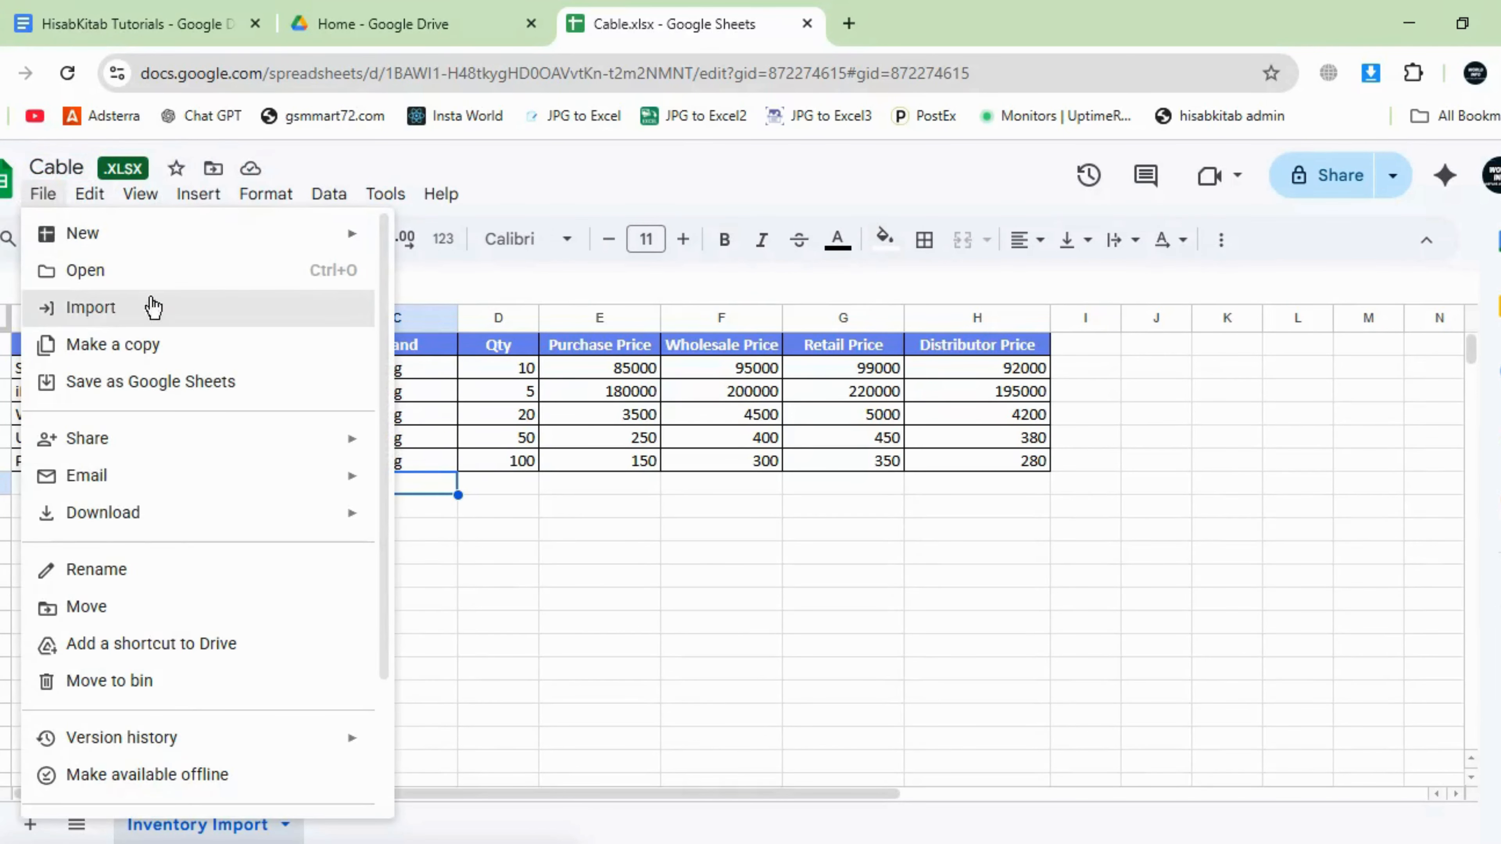
pyautogui.moveTo(355, 524)
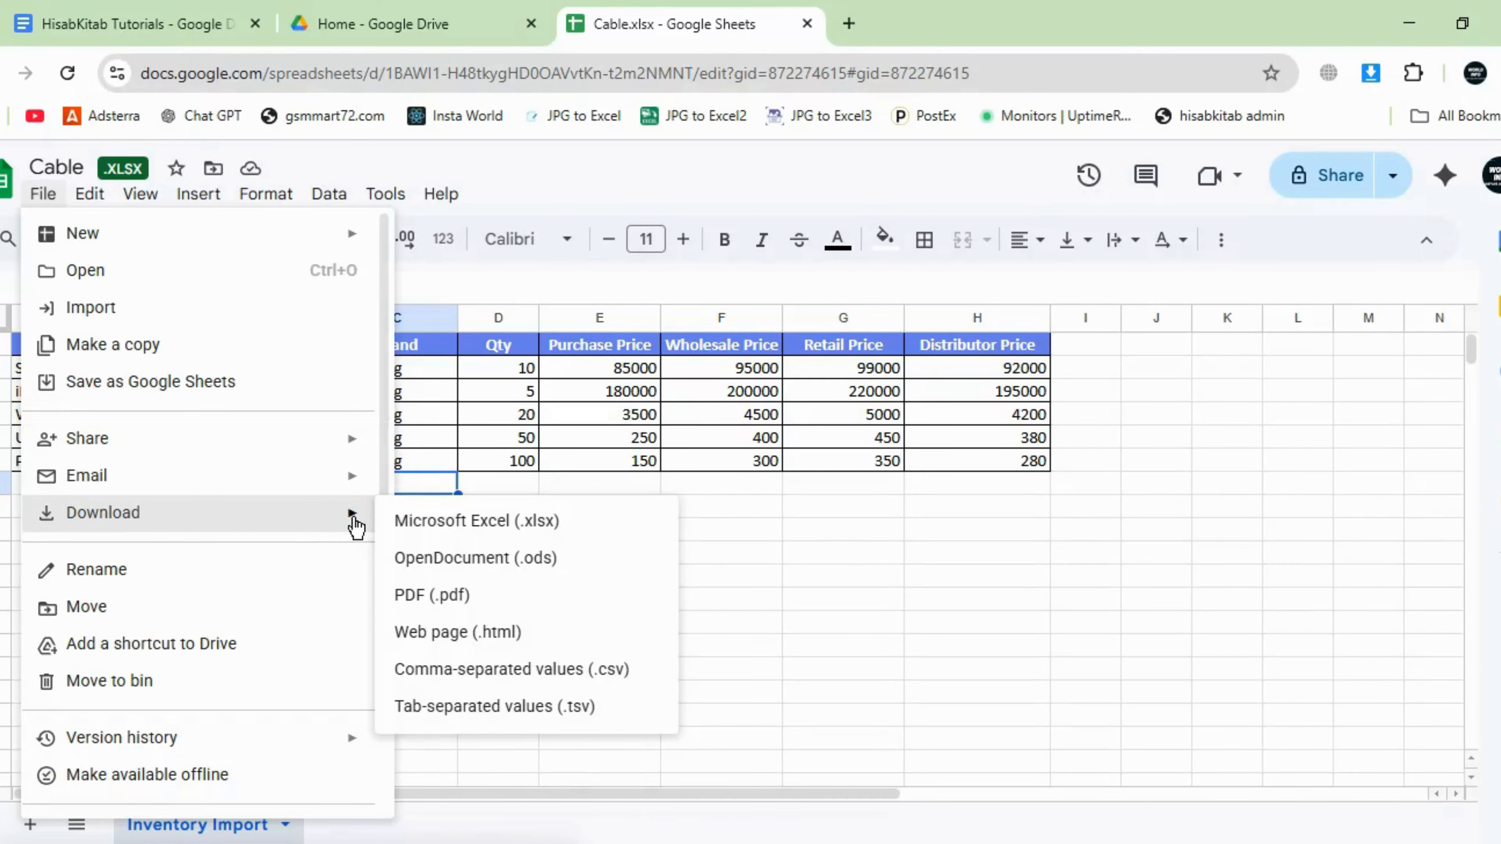
pyautogui.click(440, 528)
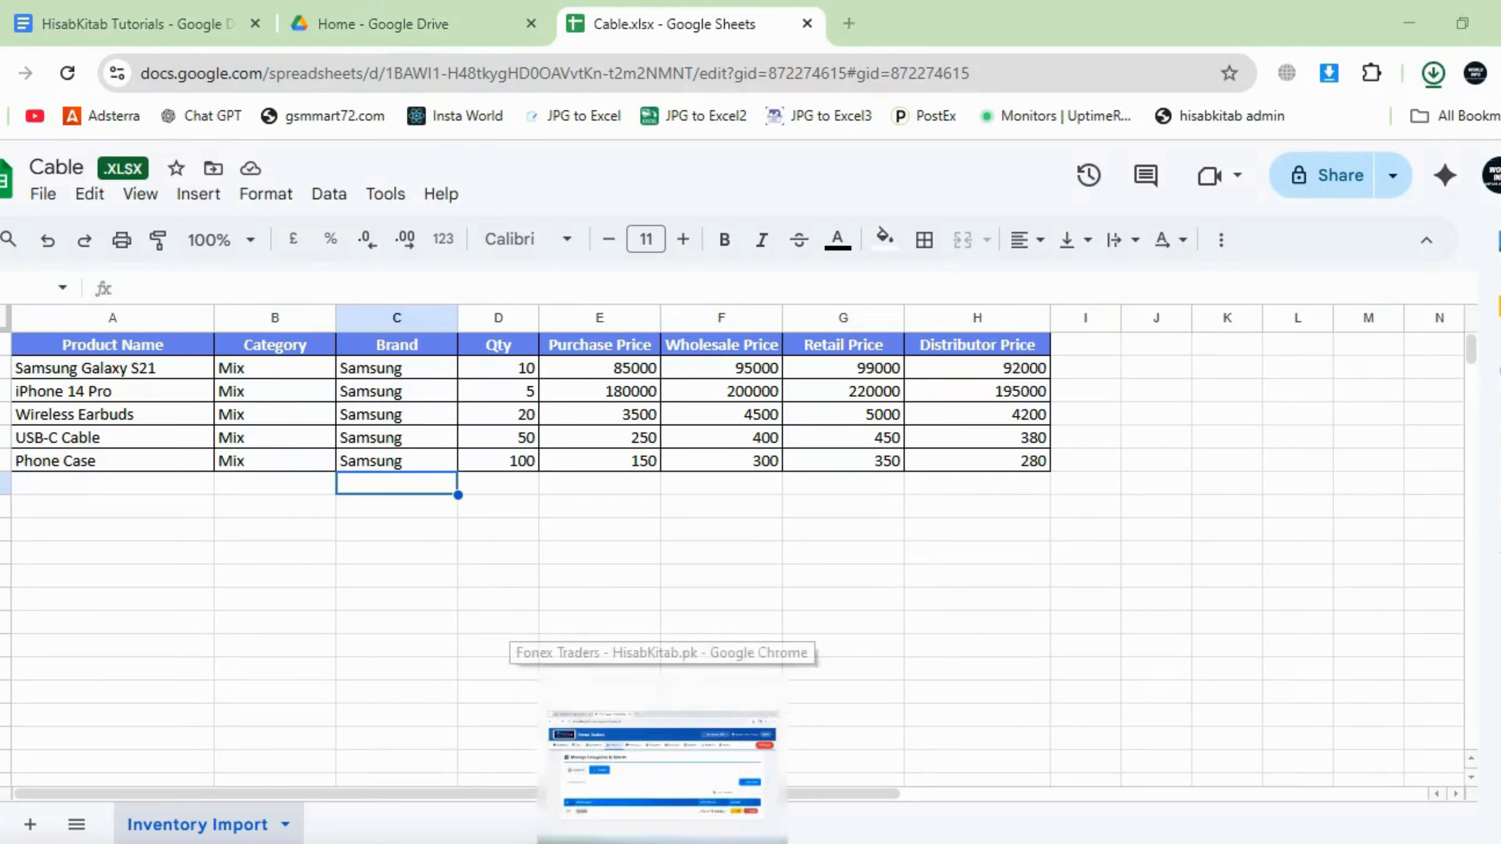
pyautogui.click(660, 763)
# - Start an Import Inventory with supplier Asm Trader and Credit as the payment type
pyautogui.click(438, 236)
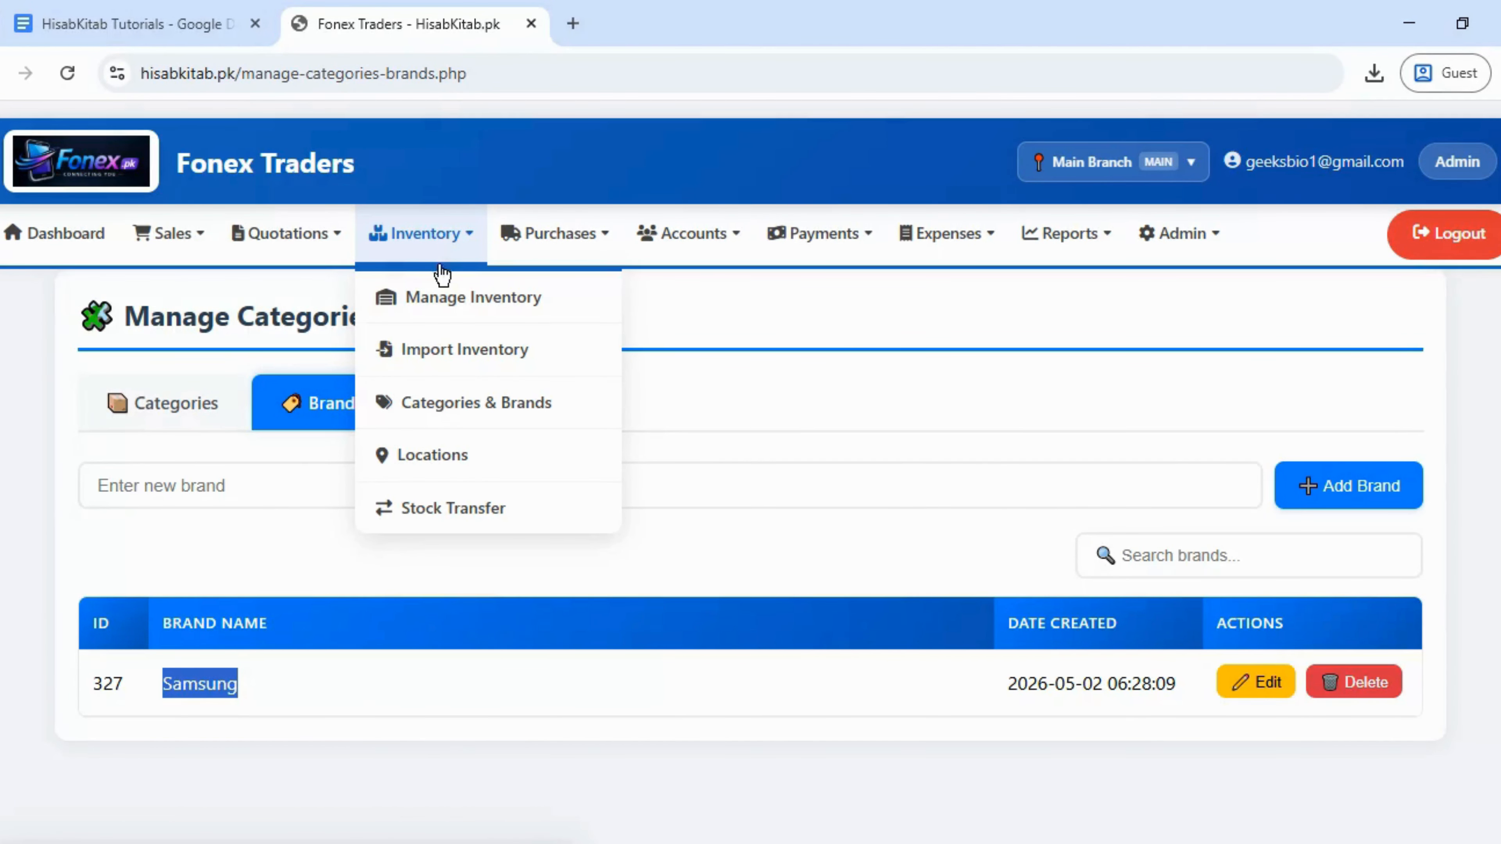
pyautogui.click(453, 347)
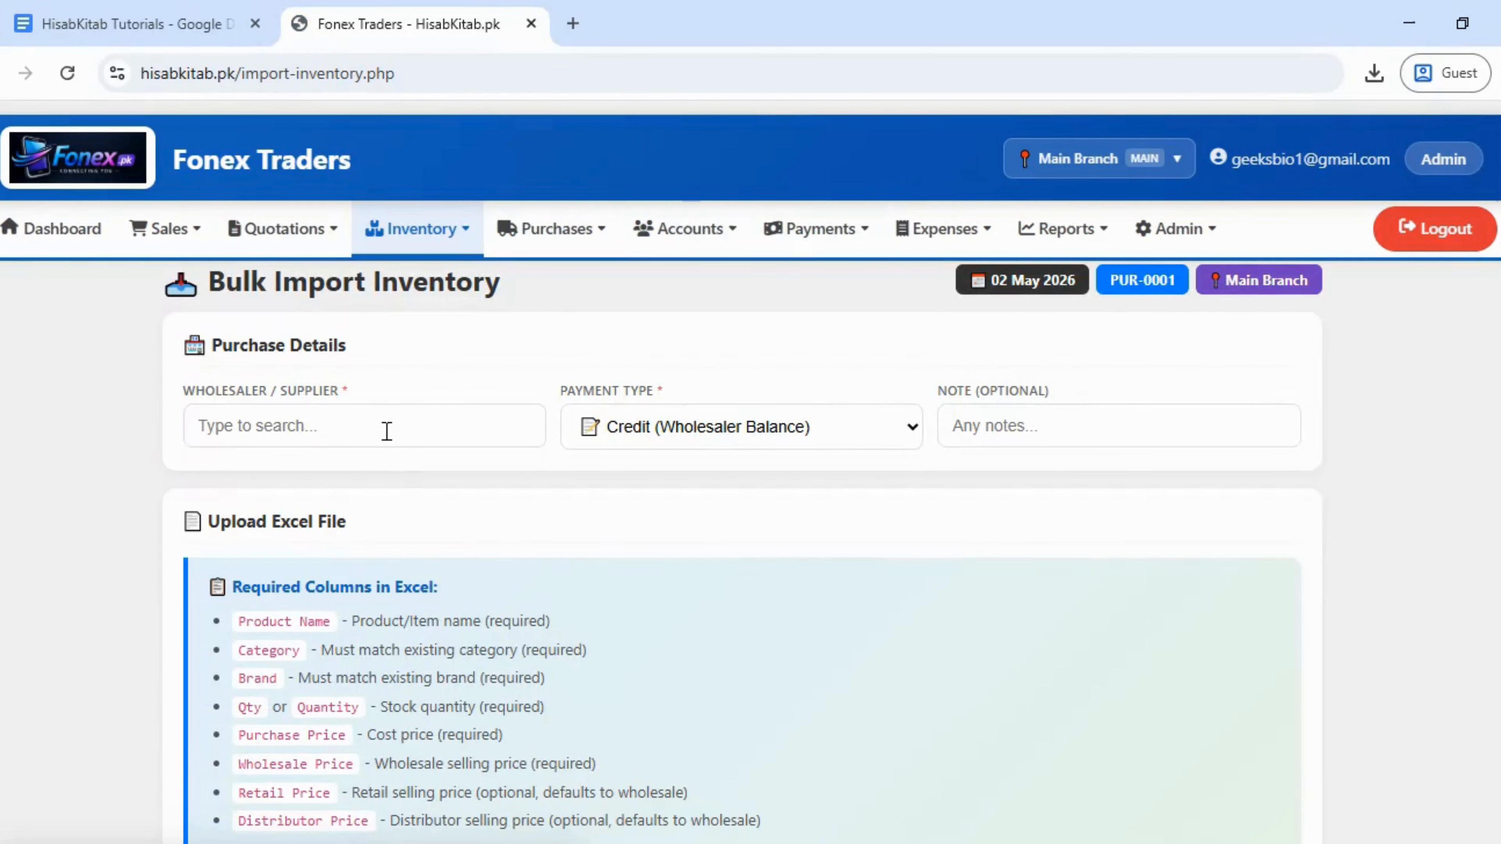
pyautogui.click(387, 427)
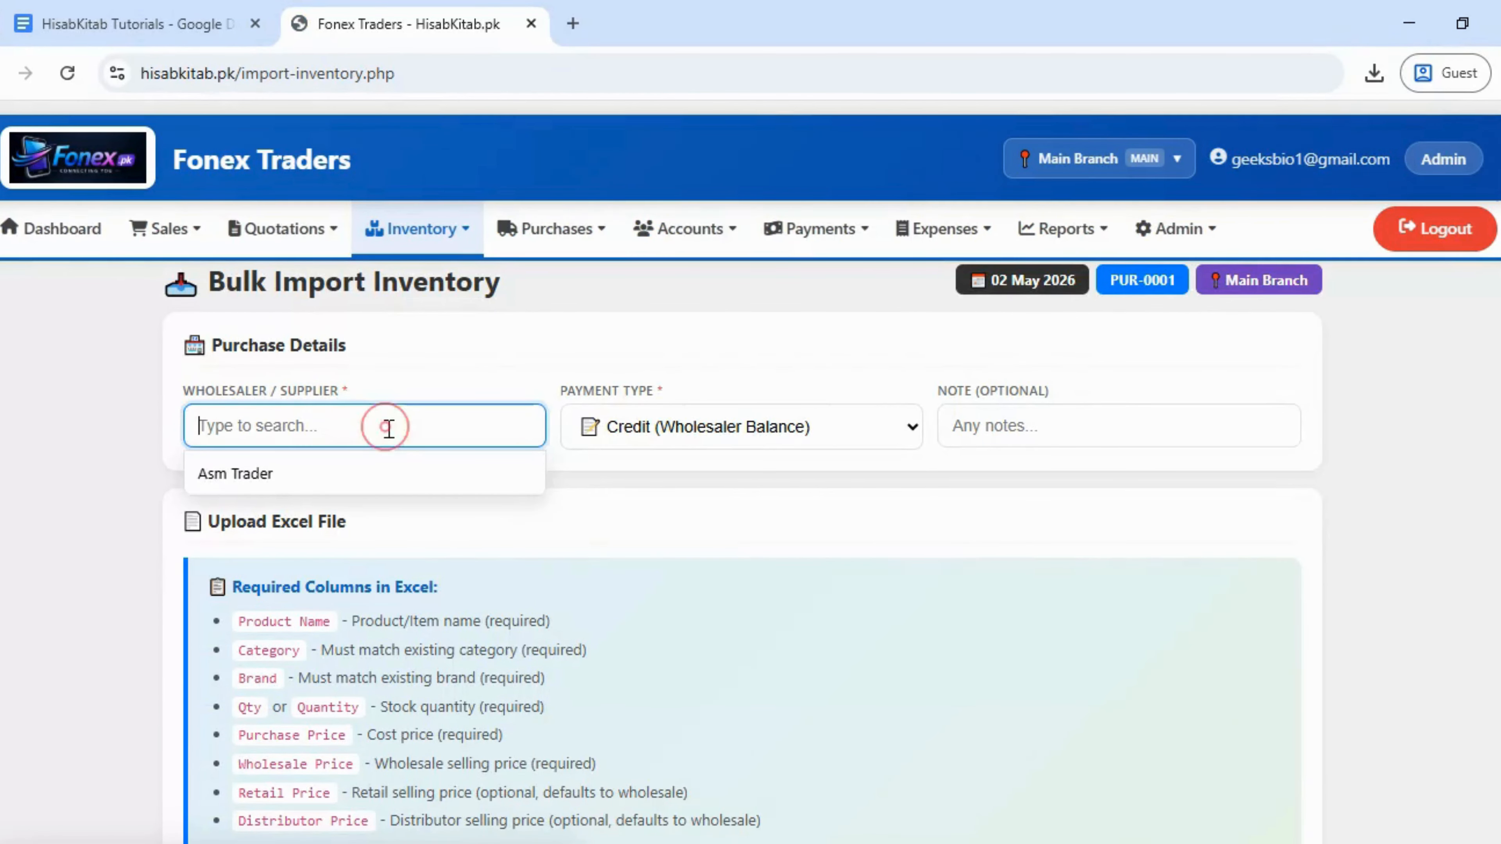
pyautogui.click(393, 482)
pyautogui.click(662, 438)
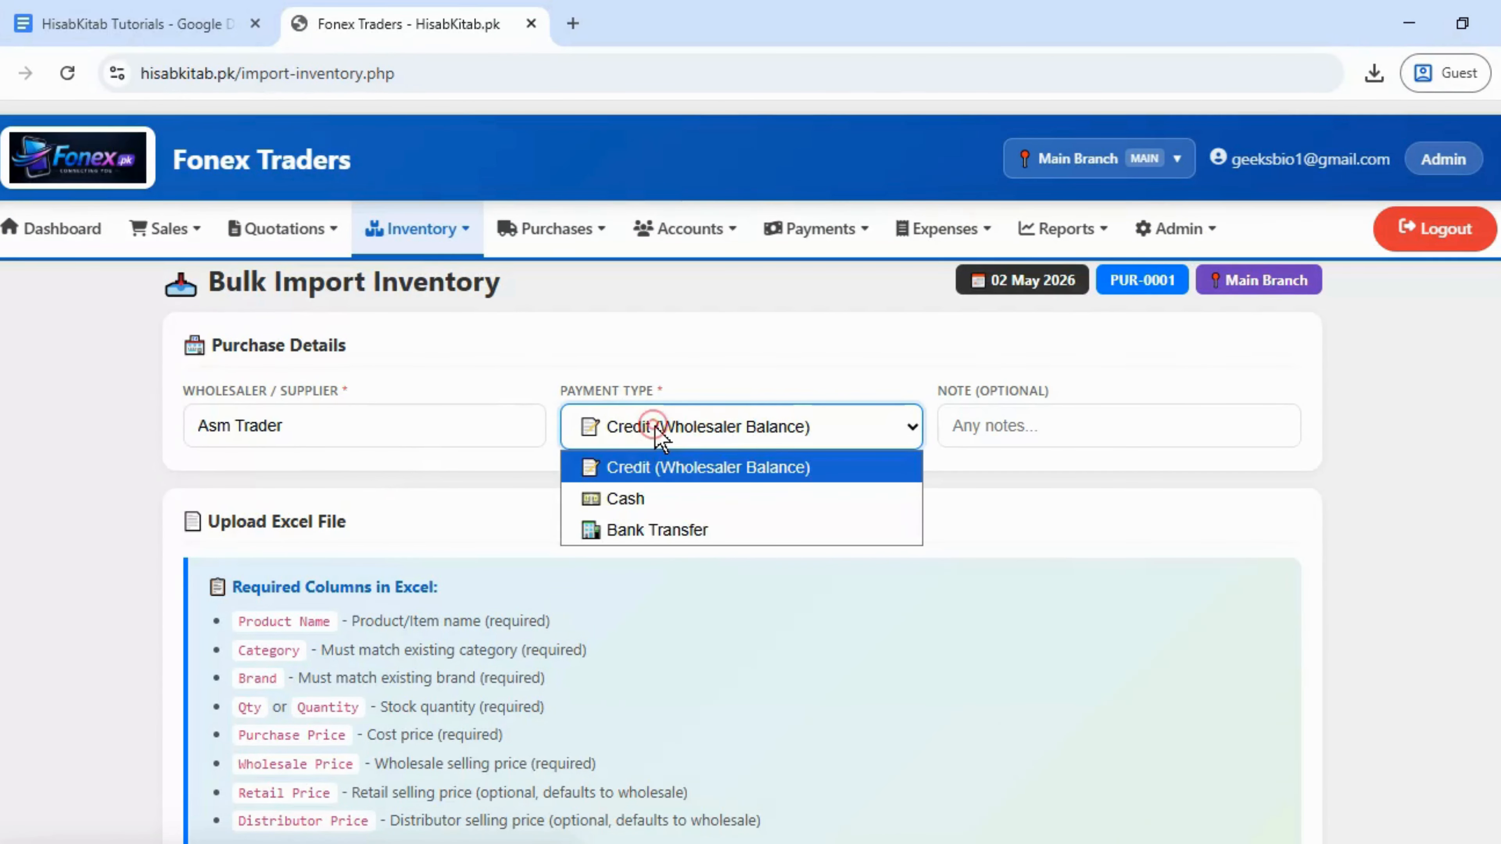
pyautogui.click(656, 429)
pyautogui.scroll(-1, 1157, 352)
pyautogui.scroll(-1, 751, 471)
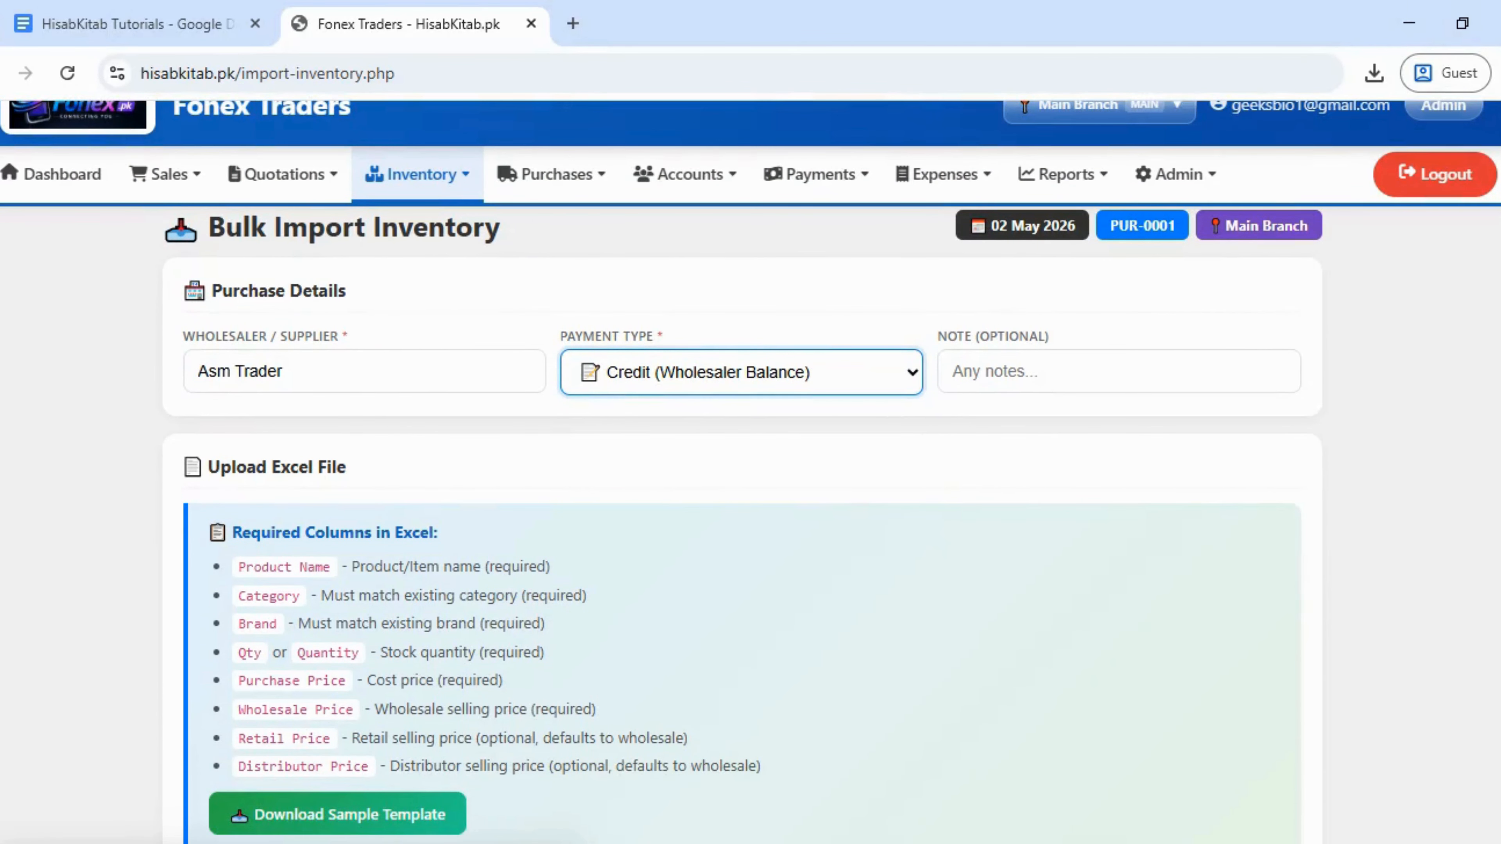
pyautogui.scroll(-5, 751, 472)
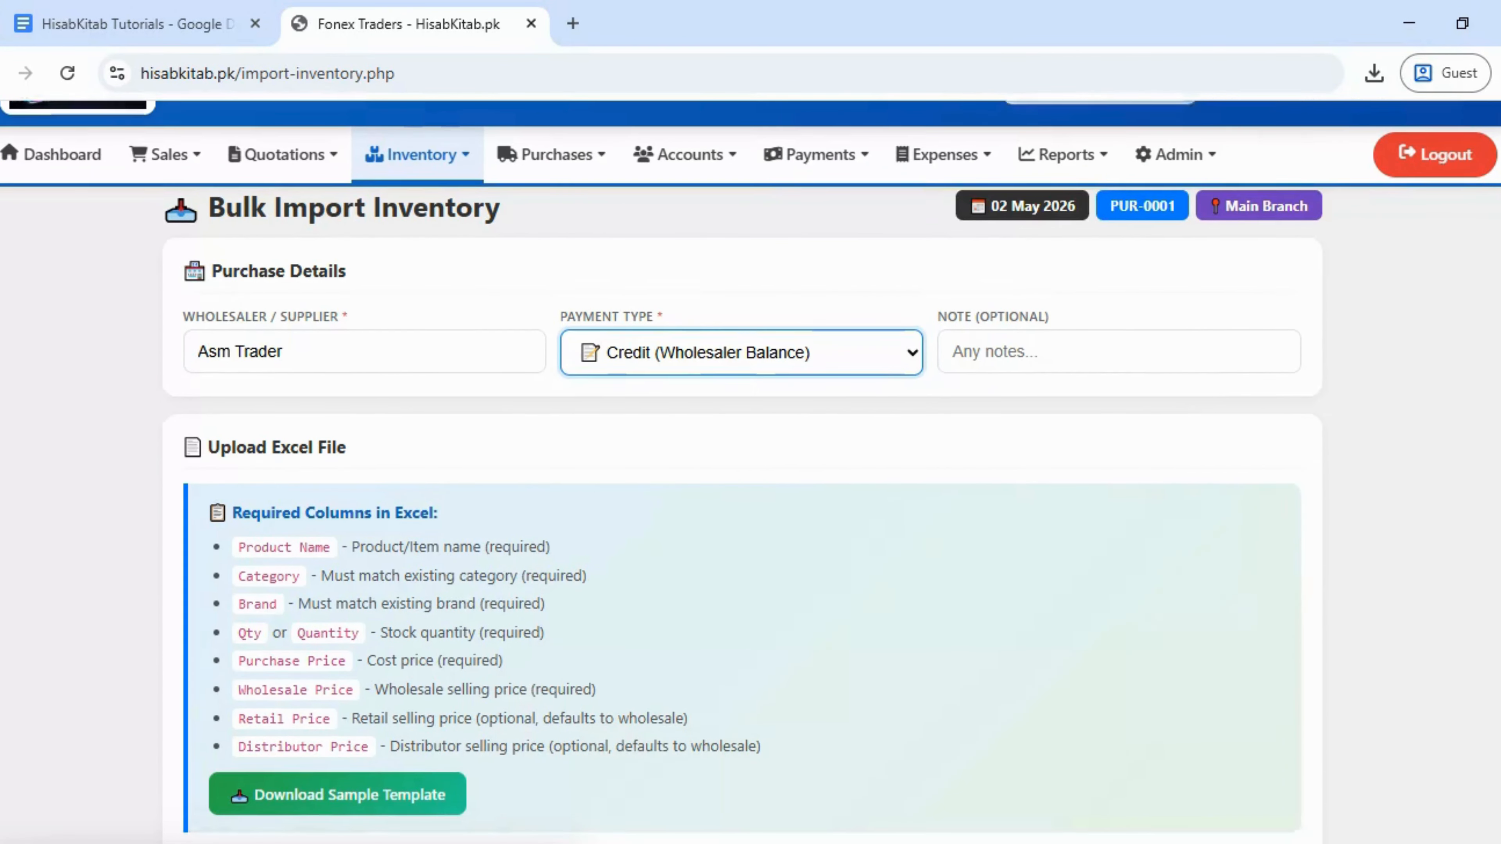
# - Attach Cable.xlsx from Downloads and run Preview & Validate on the import
pyautogui.click(737, 616)
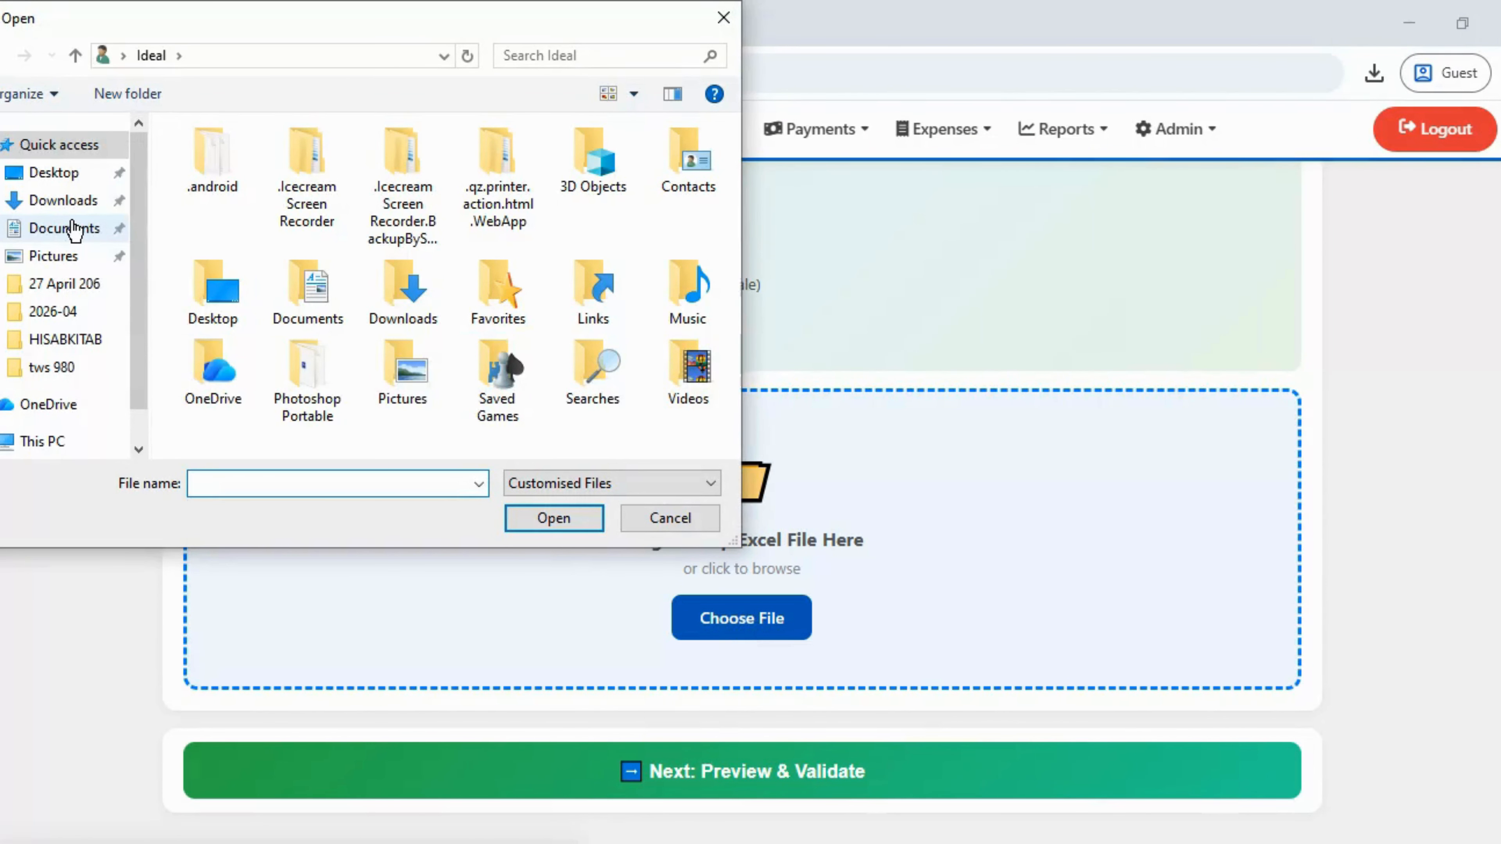
pyautogui.click(71, 228)
pyautogui.click(65, 200)
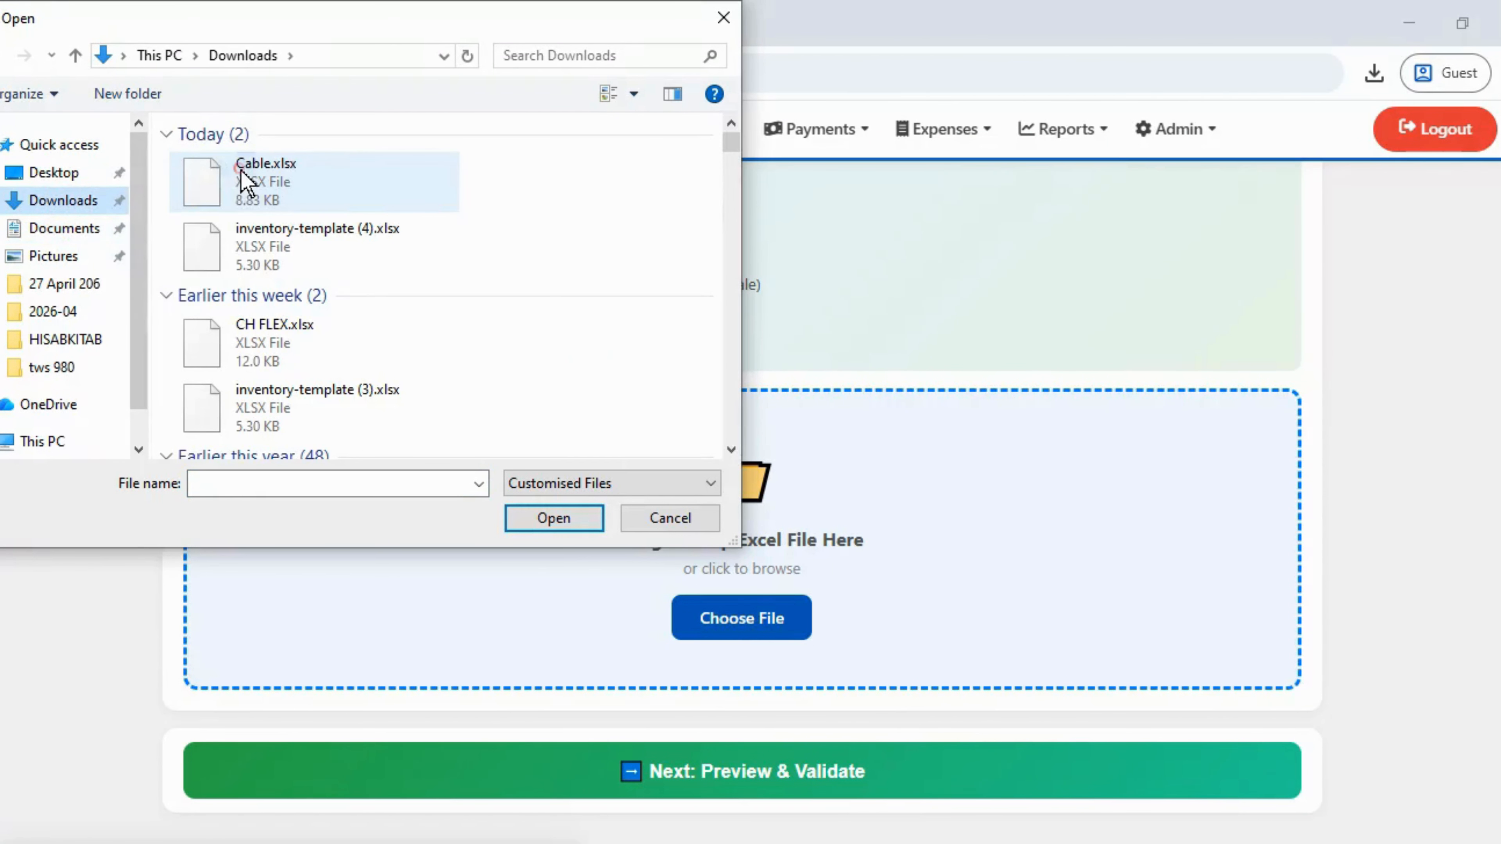
pyautogui.click(241, 174)
pyautogui.click(535, 519)
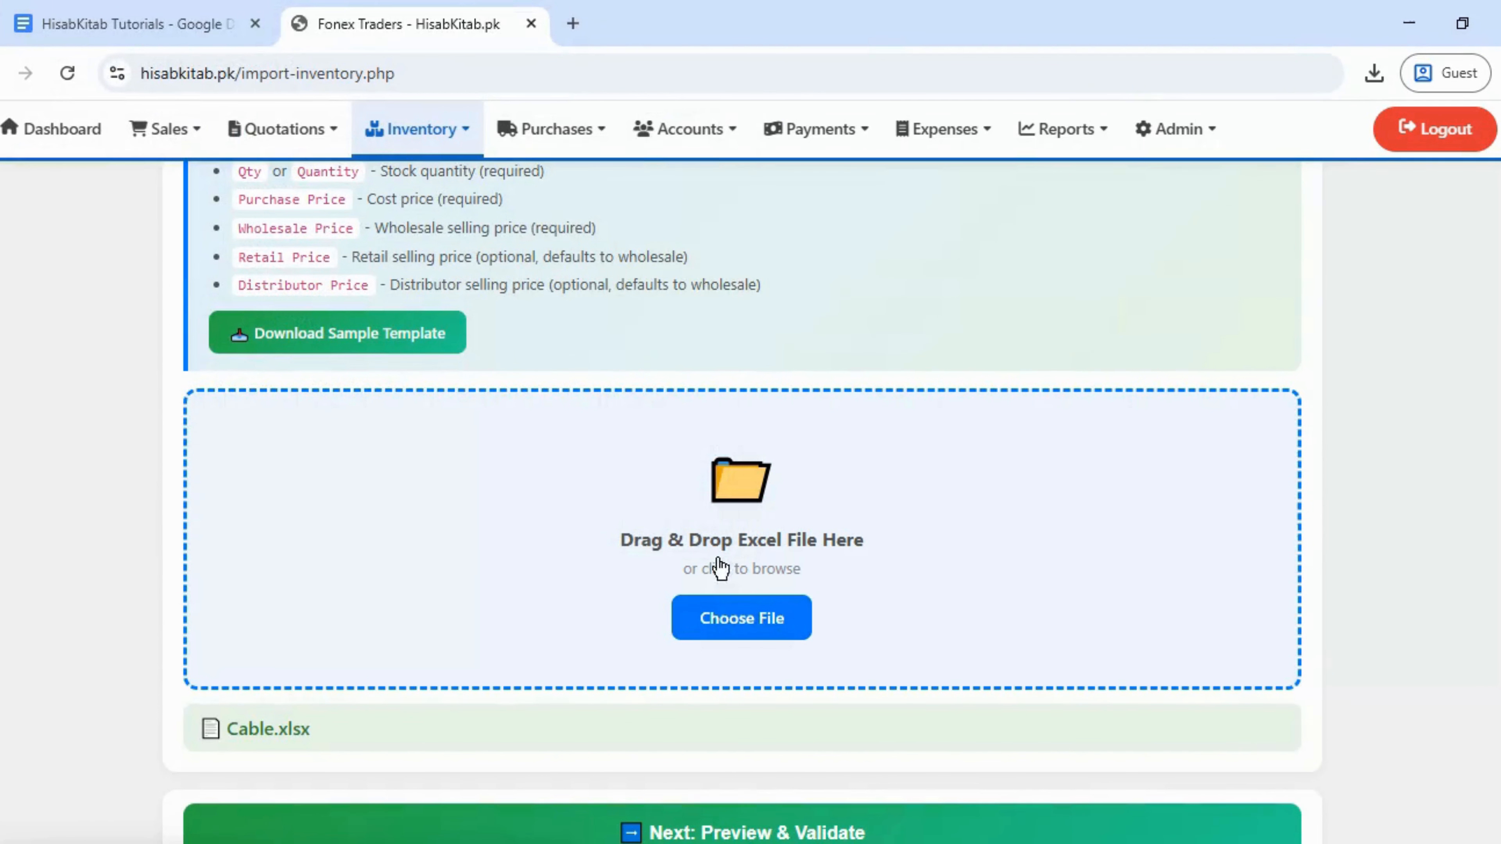
pyautogui.scroll(-1, 895, 728)
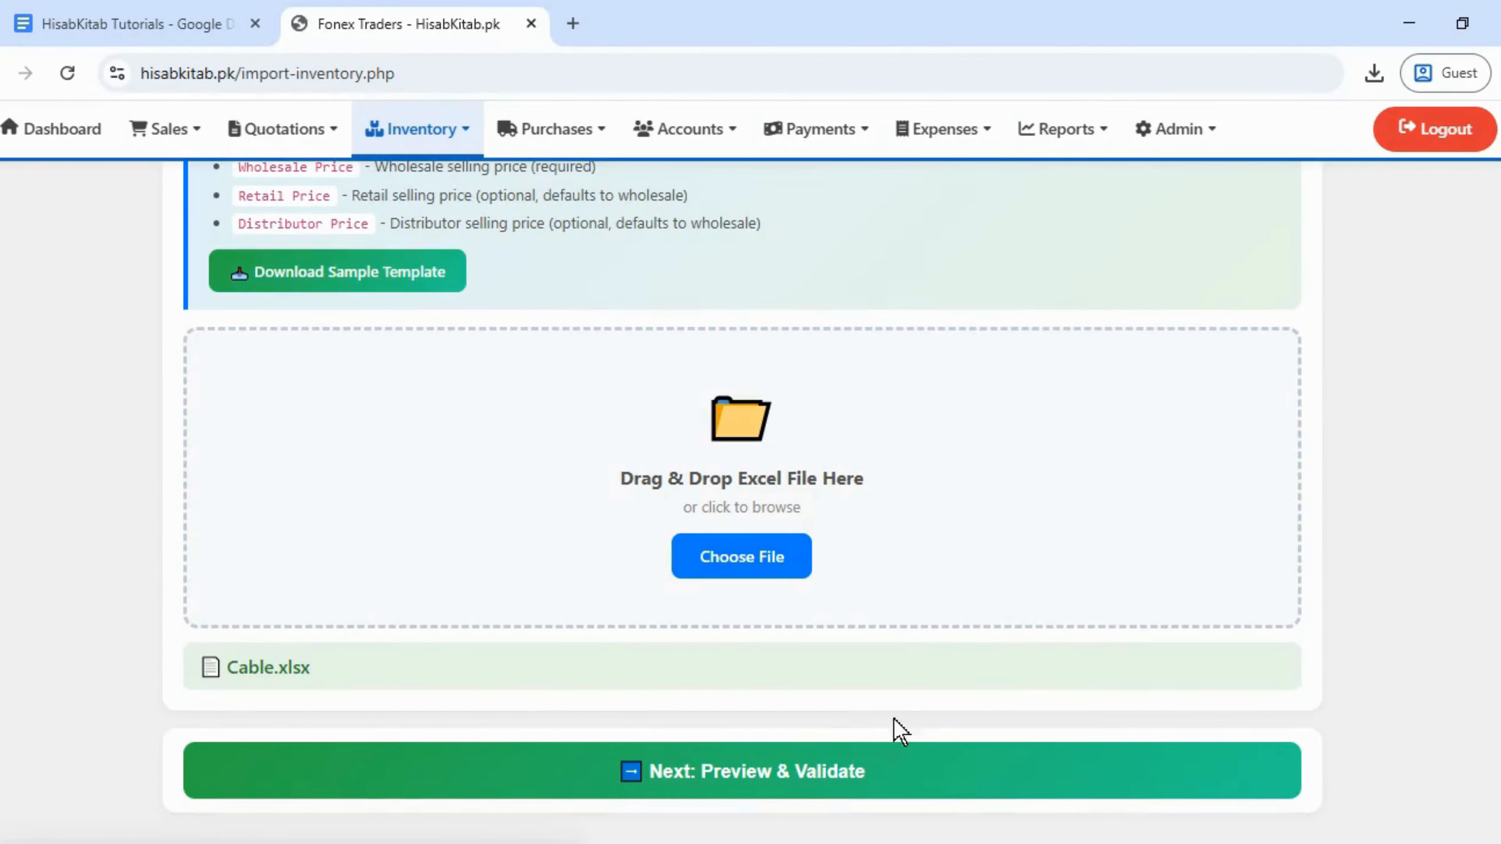
pyautogui.click(841, 772)
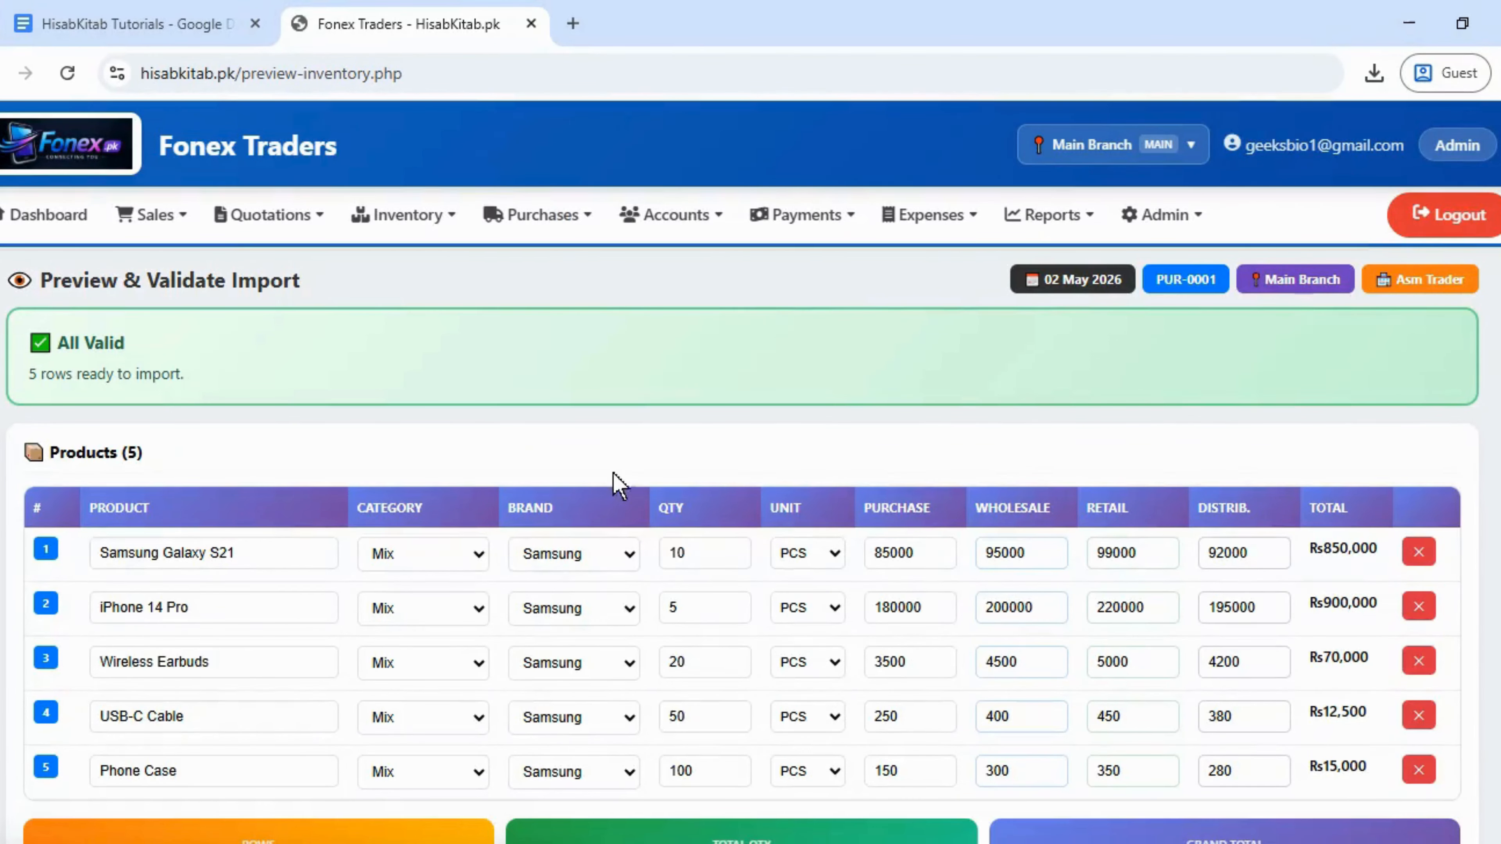
# - Review the all-valid preview table and import the 5 products as invoice PUR-0001
pyautogui.scroll(-2, 766, 414)
pyautogui.scroll(2, 766, 414)
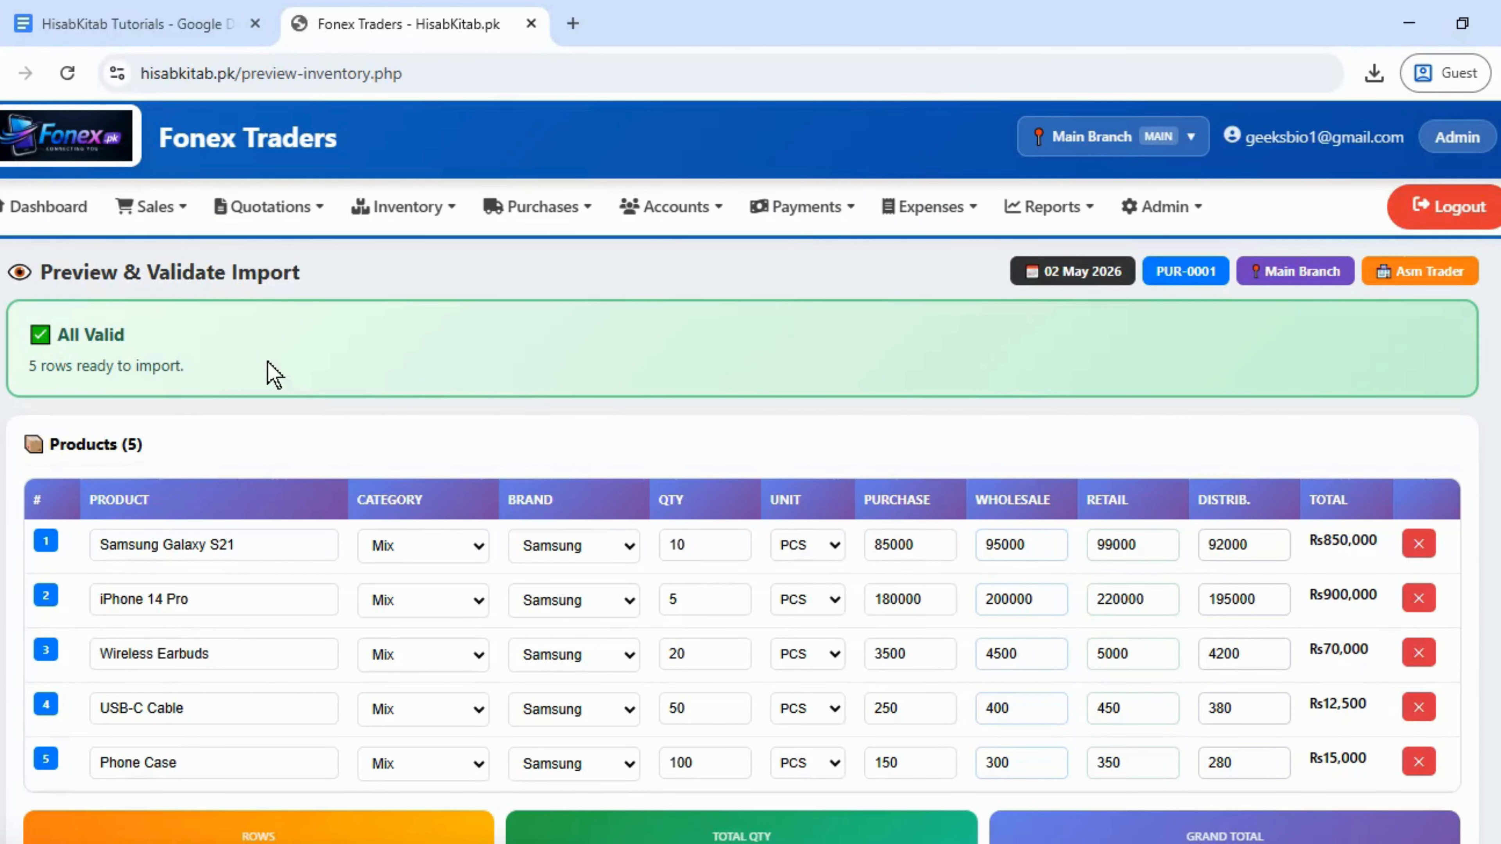
pyautogui.scroll(-3, 751, 473)
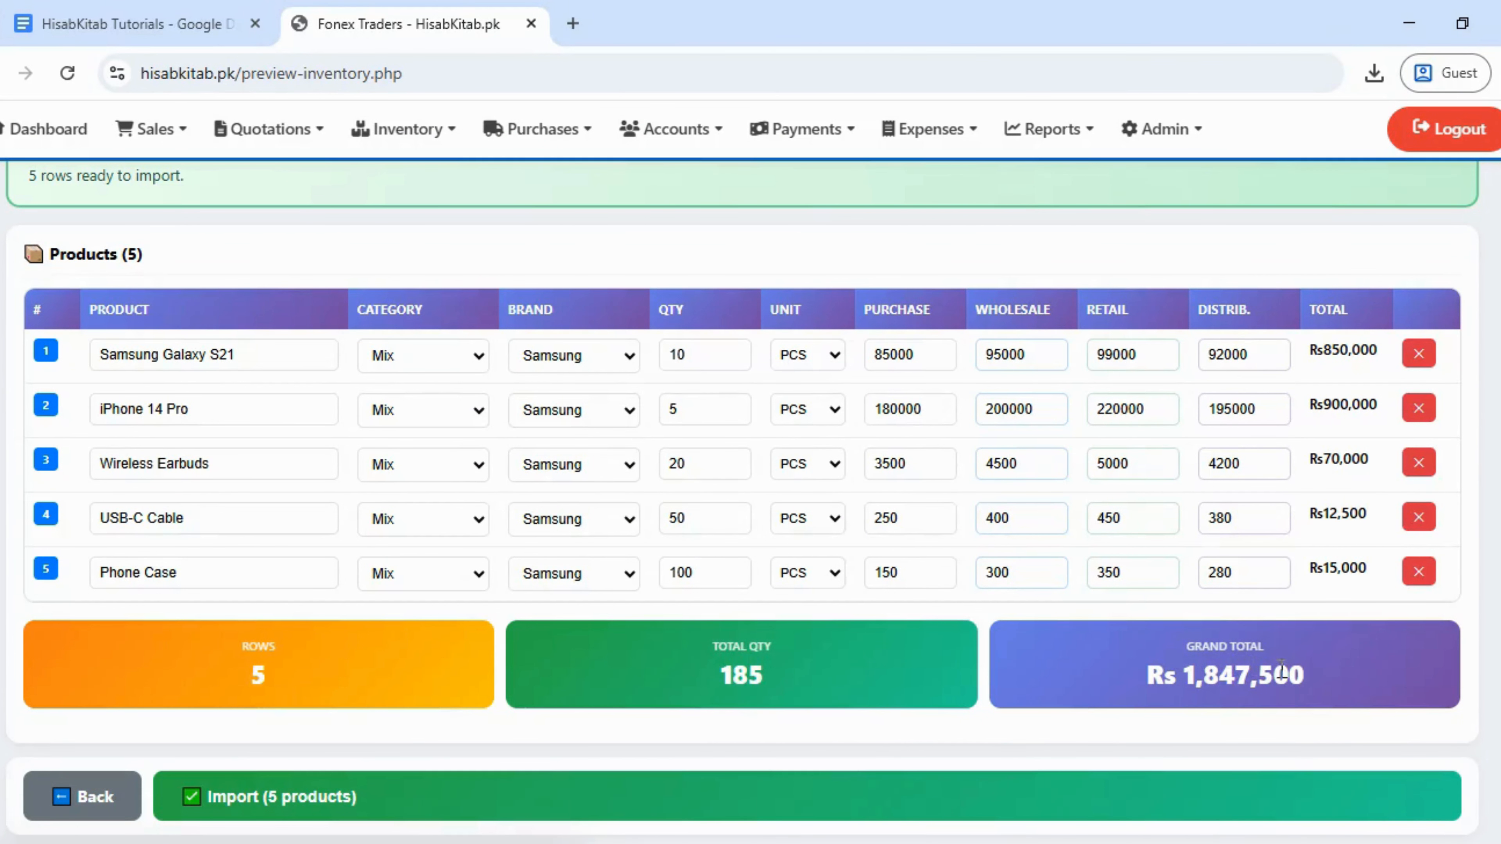
pyautogui.scroll(-1, 750, 500)
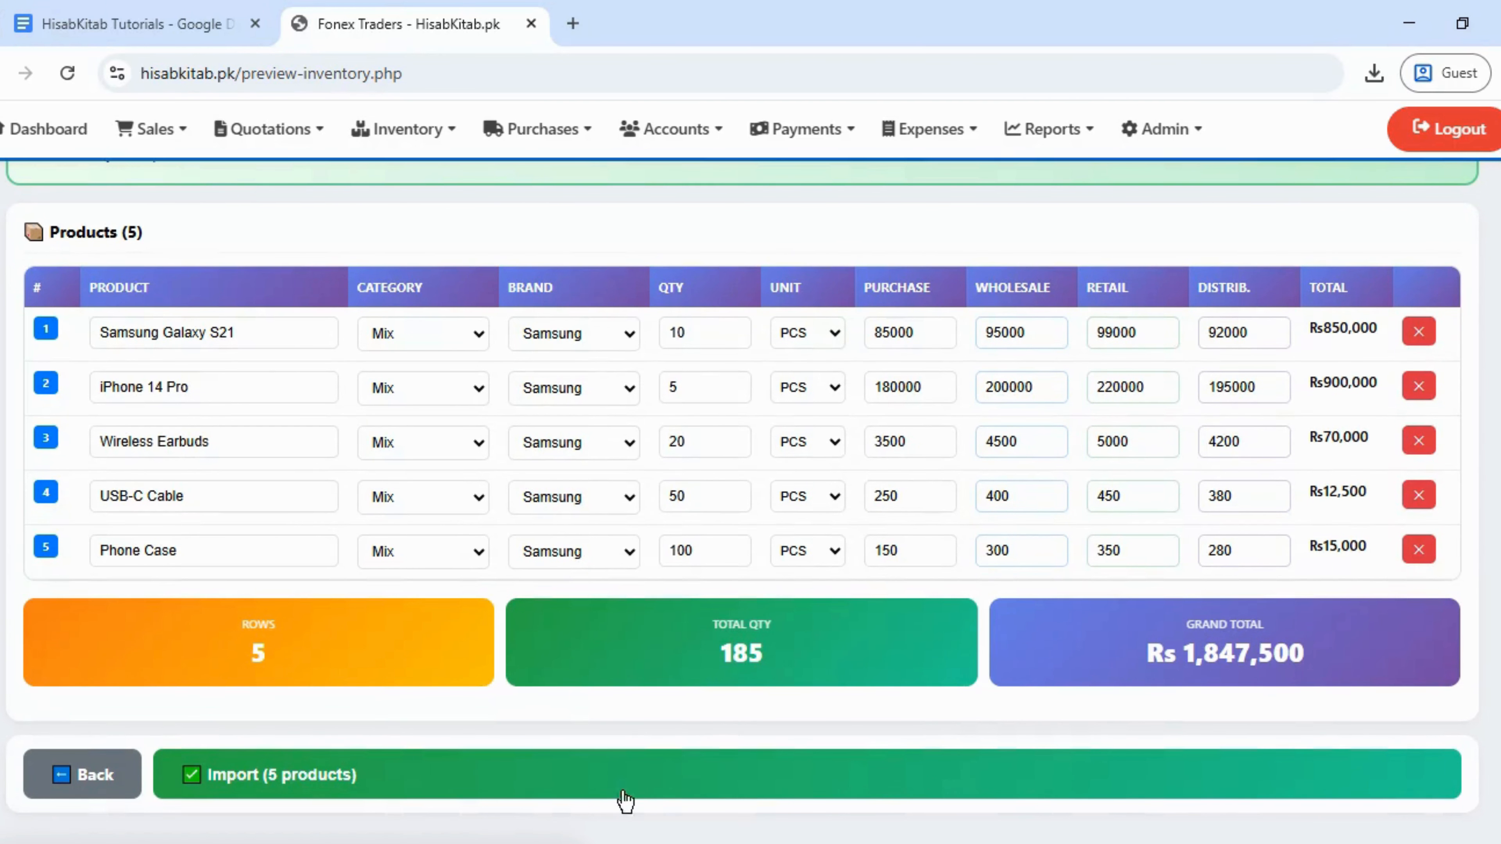
pyautogui.click(512, 775)
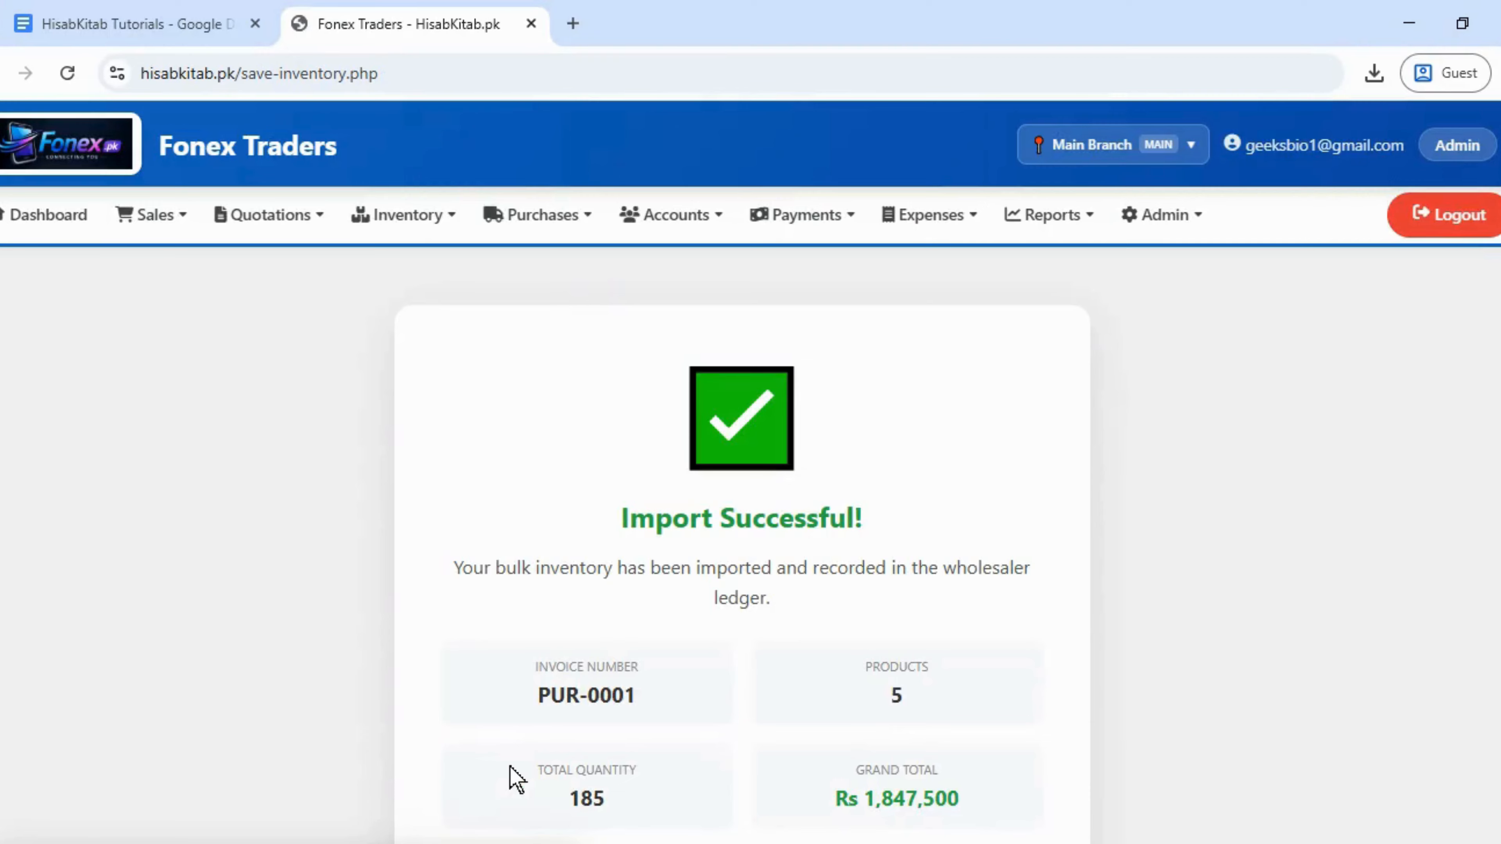
# - Open invoice PUR-0001 from purchase history and review its Asm Trader, Credit and 5-item details
pyautogui.scroll(-4, 750, 473)
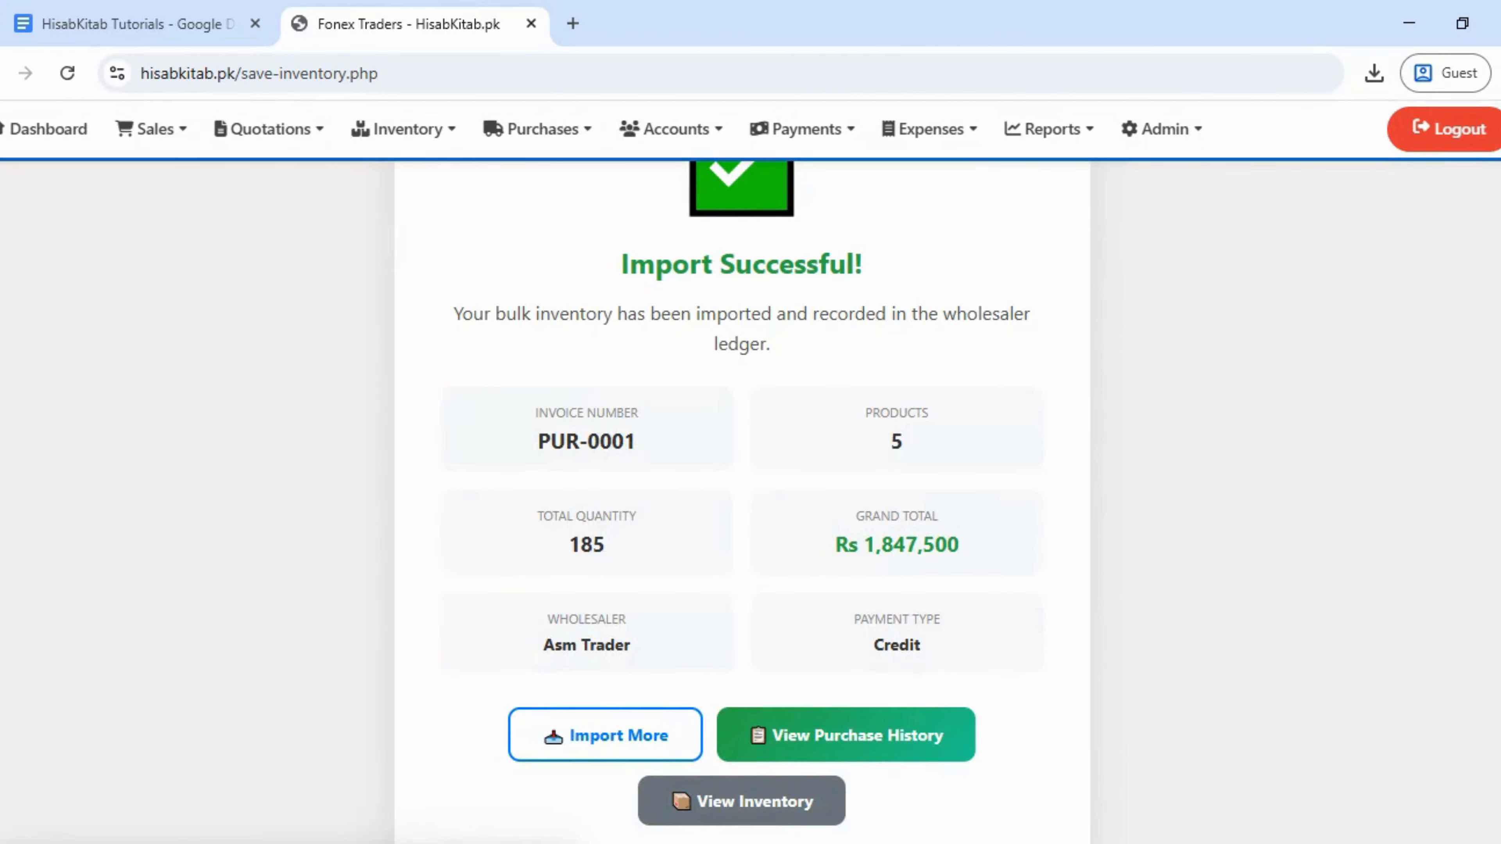
pyautogui.scroll(-1, 742, 502)
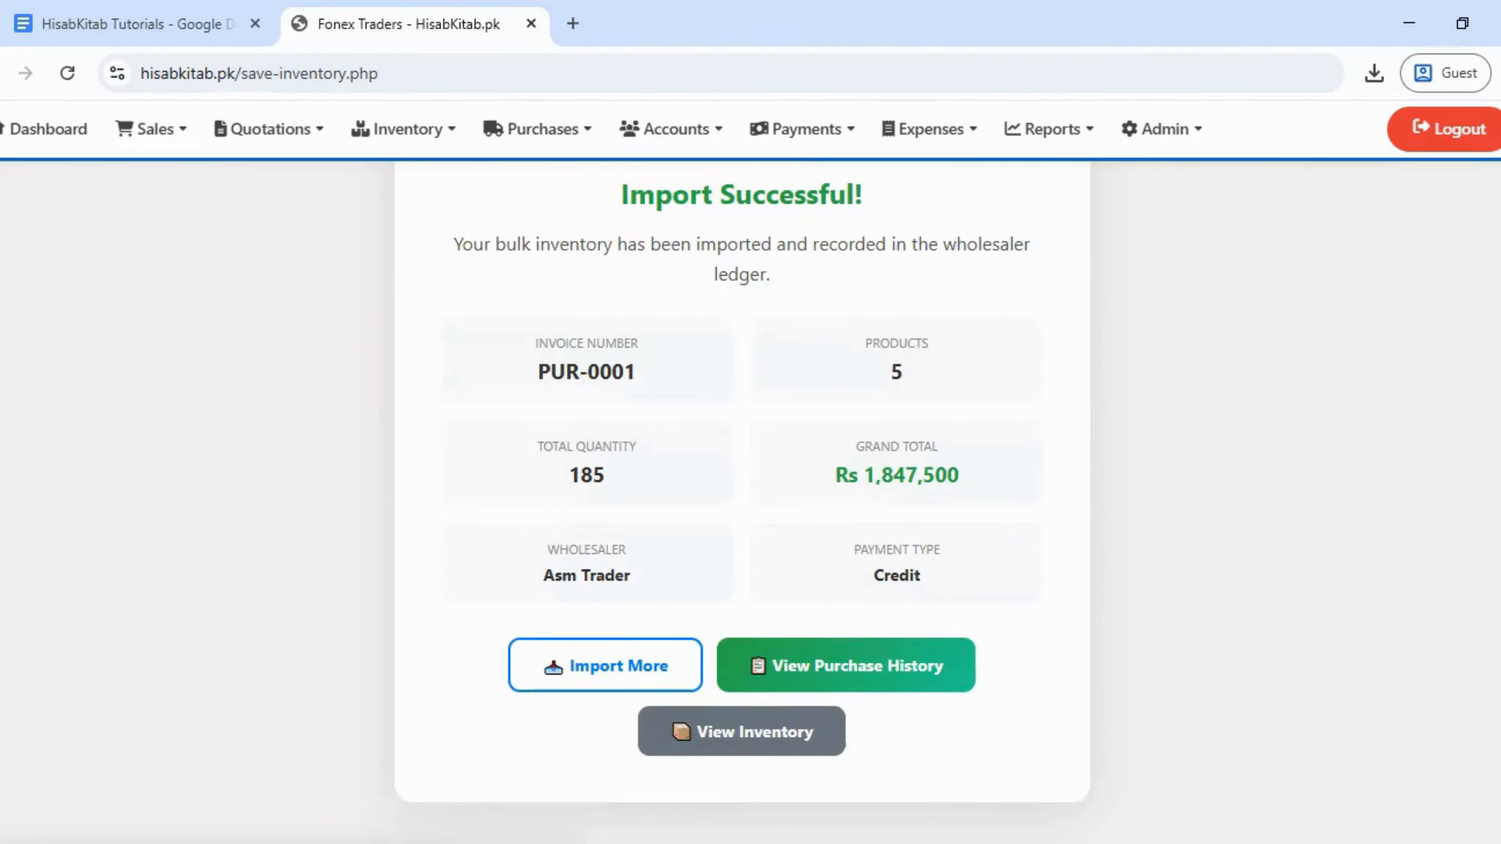
pyautogui.scroll(1, 741, 503)
pyautogui.scroll(-1, 741, 503)
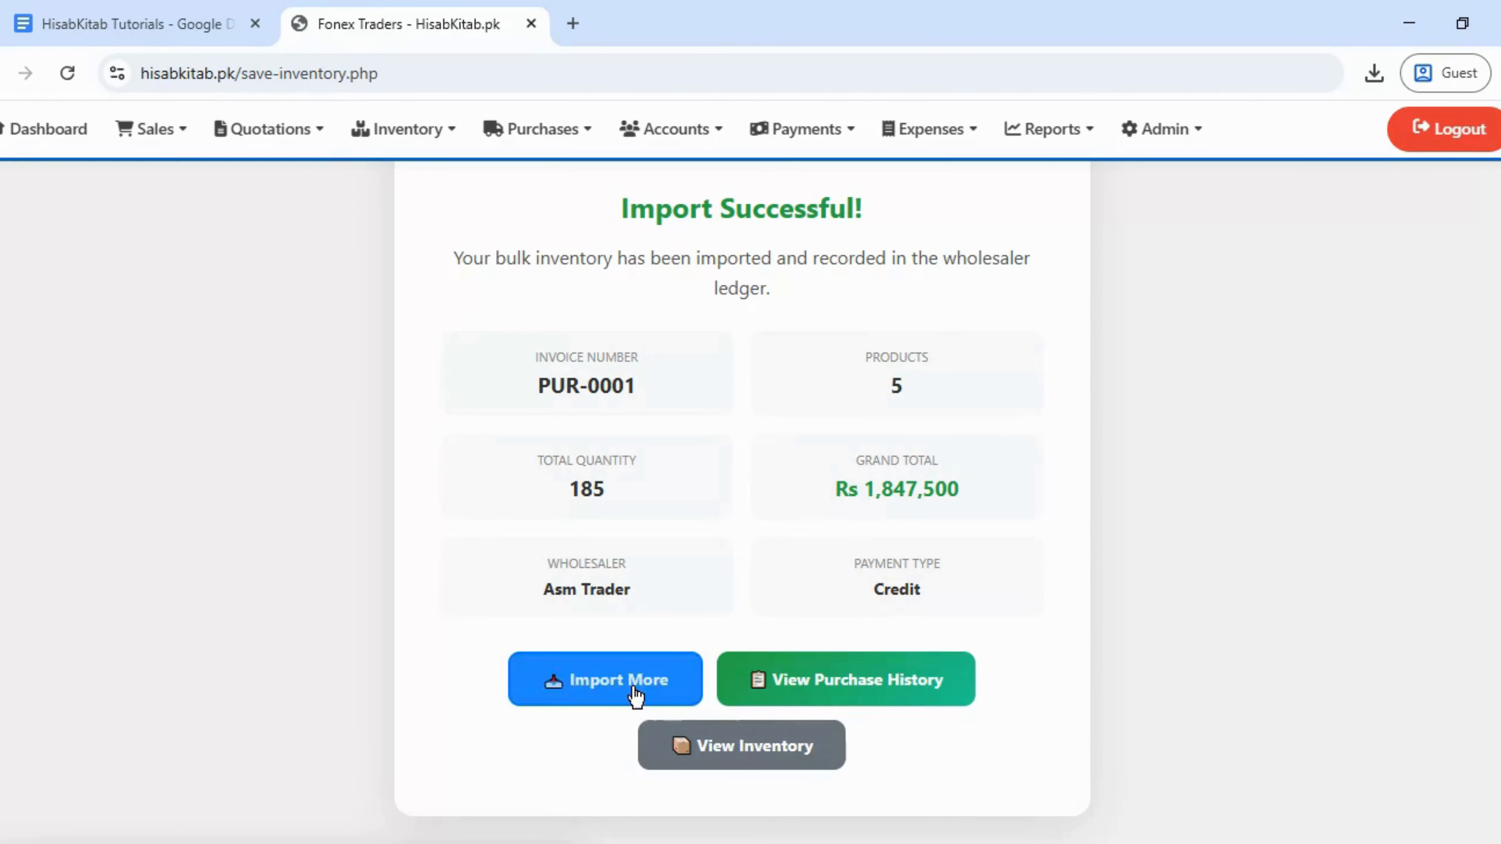
pyautogui.click(870, 693)
pyautogui.scroll(-1, 750, 472)
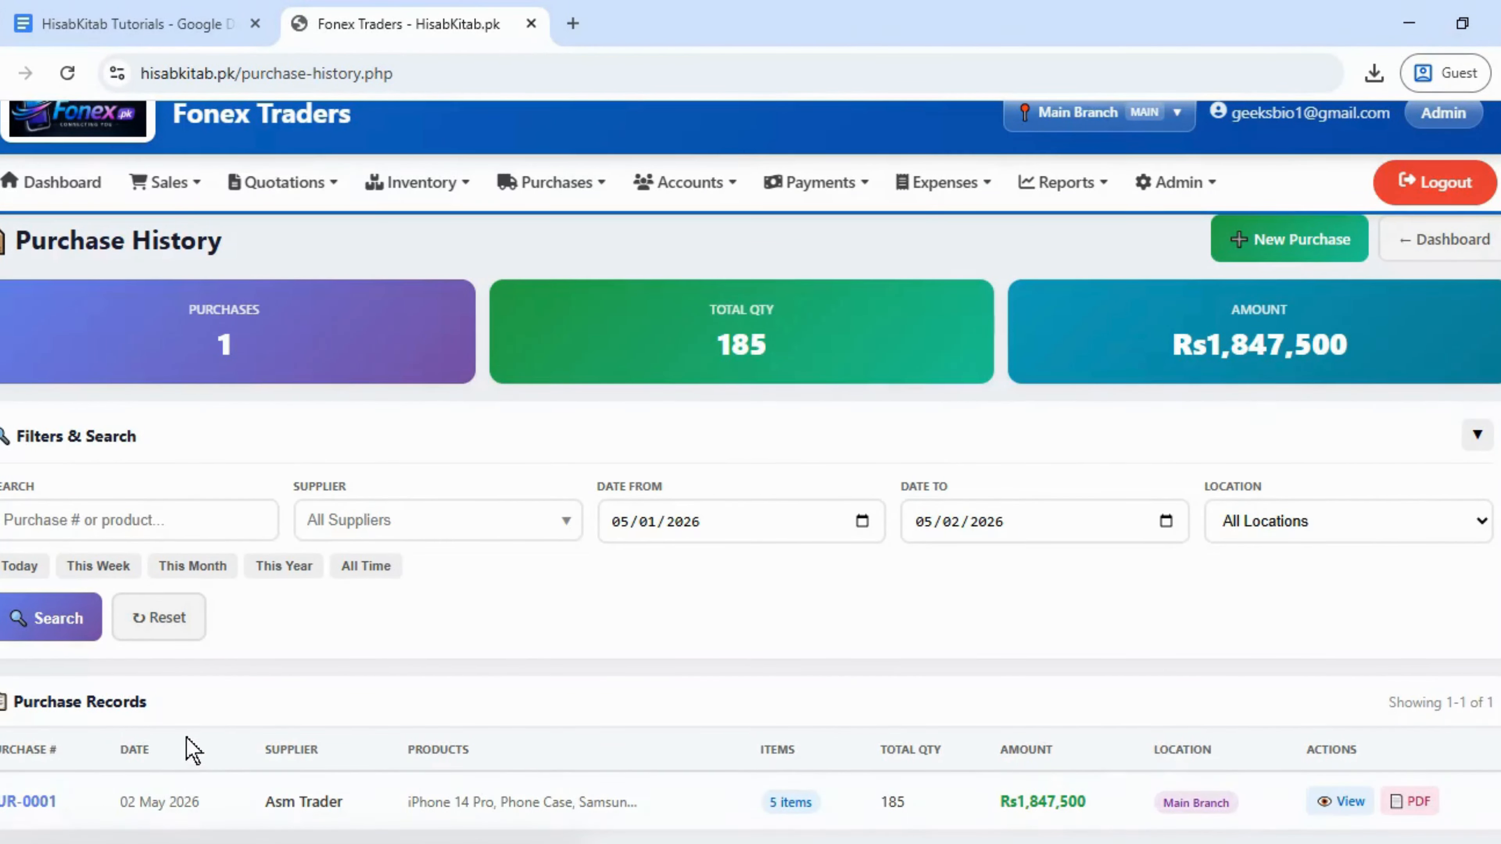
pyautogui.click(26, 812)
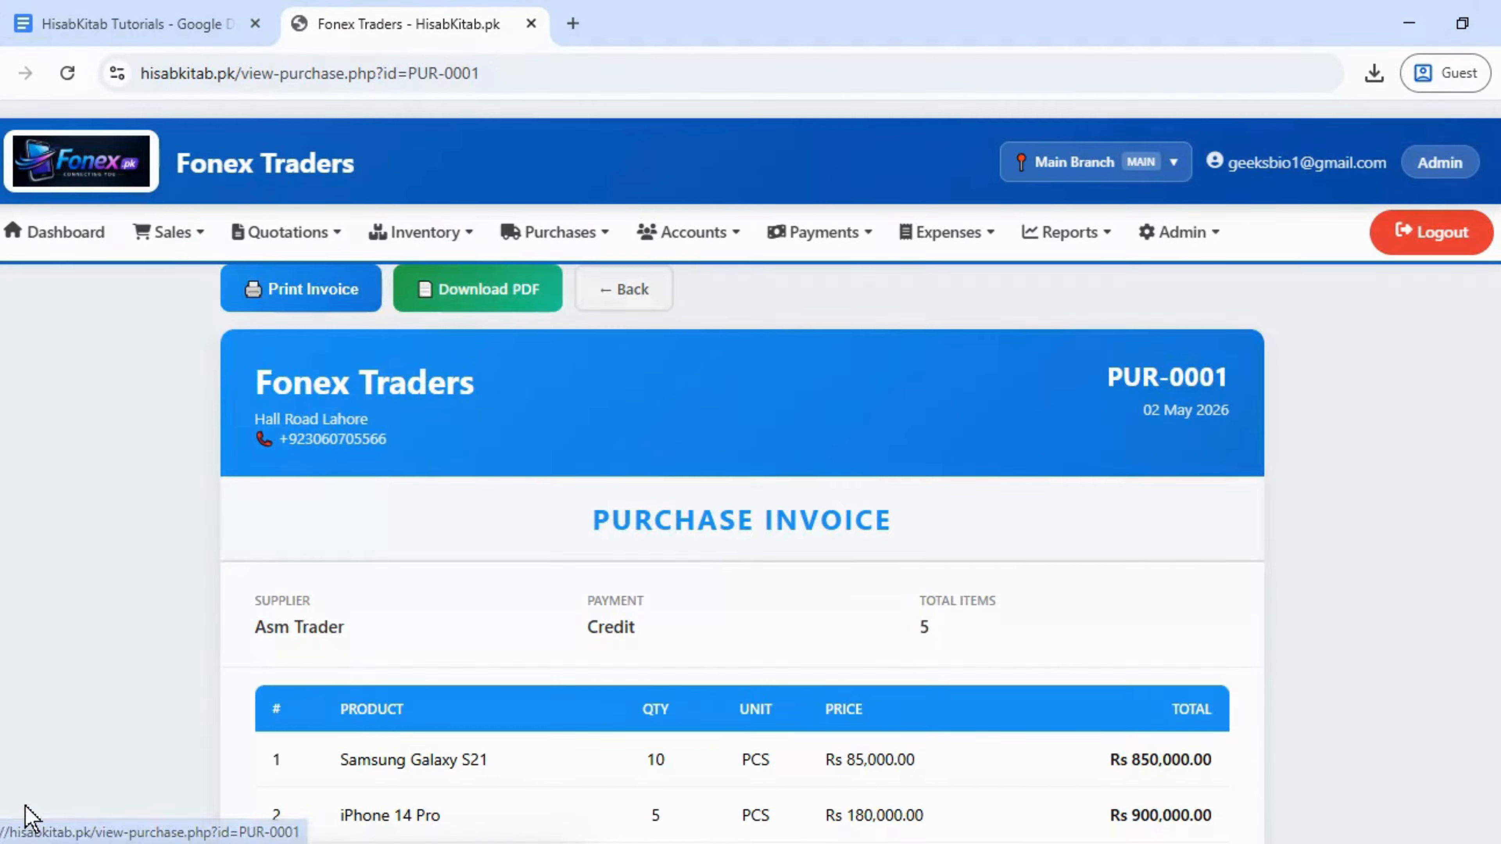
pyautogui.scroll(-6, 751, 472)
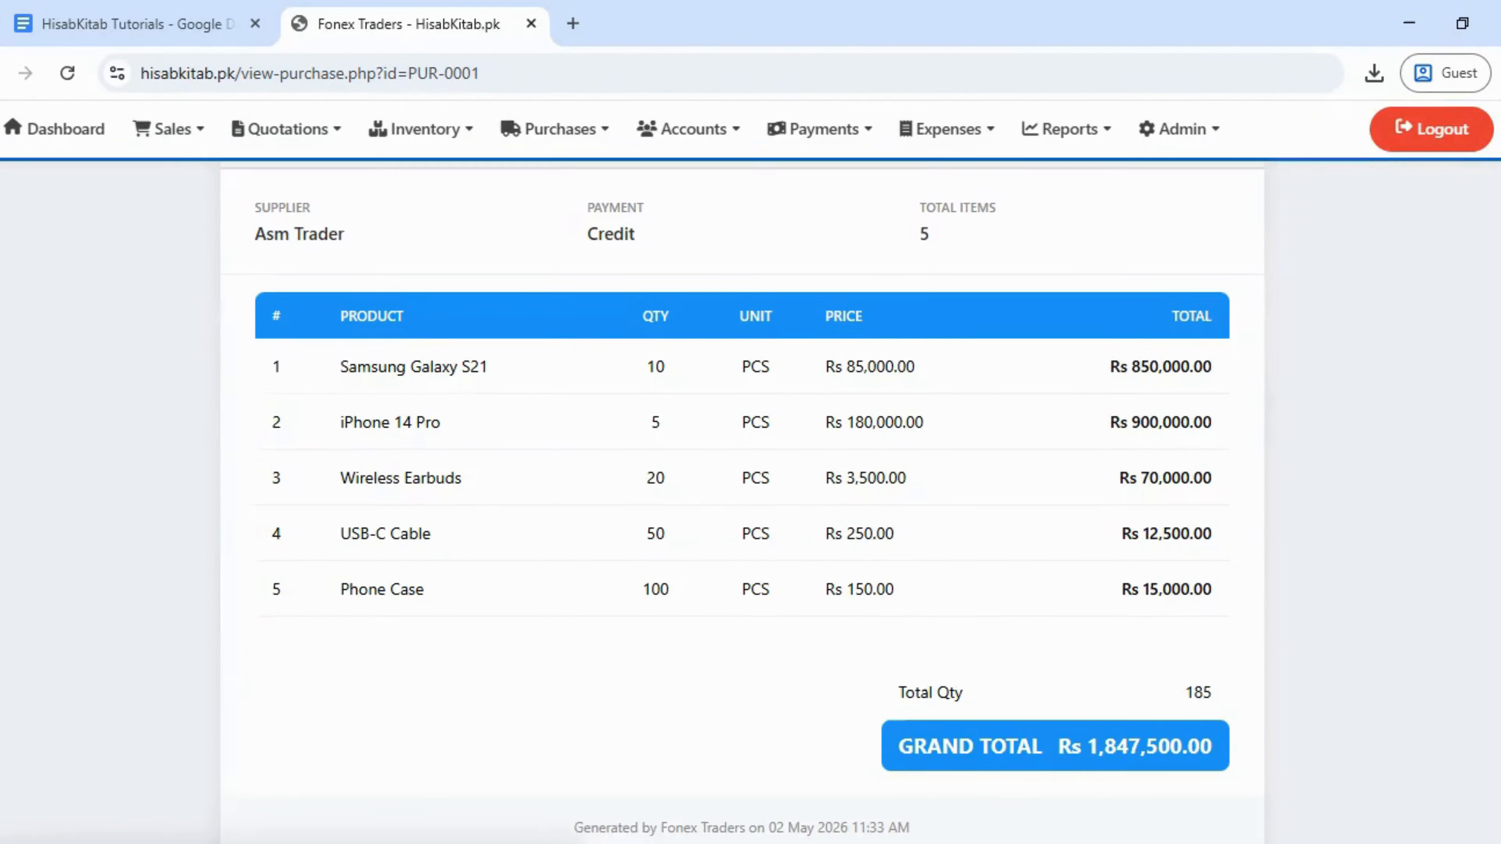
pyautogui.scroll(6, 742, 503)
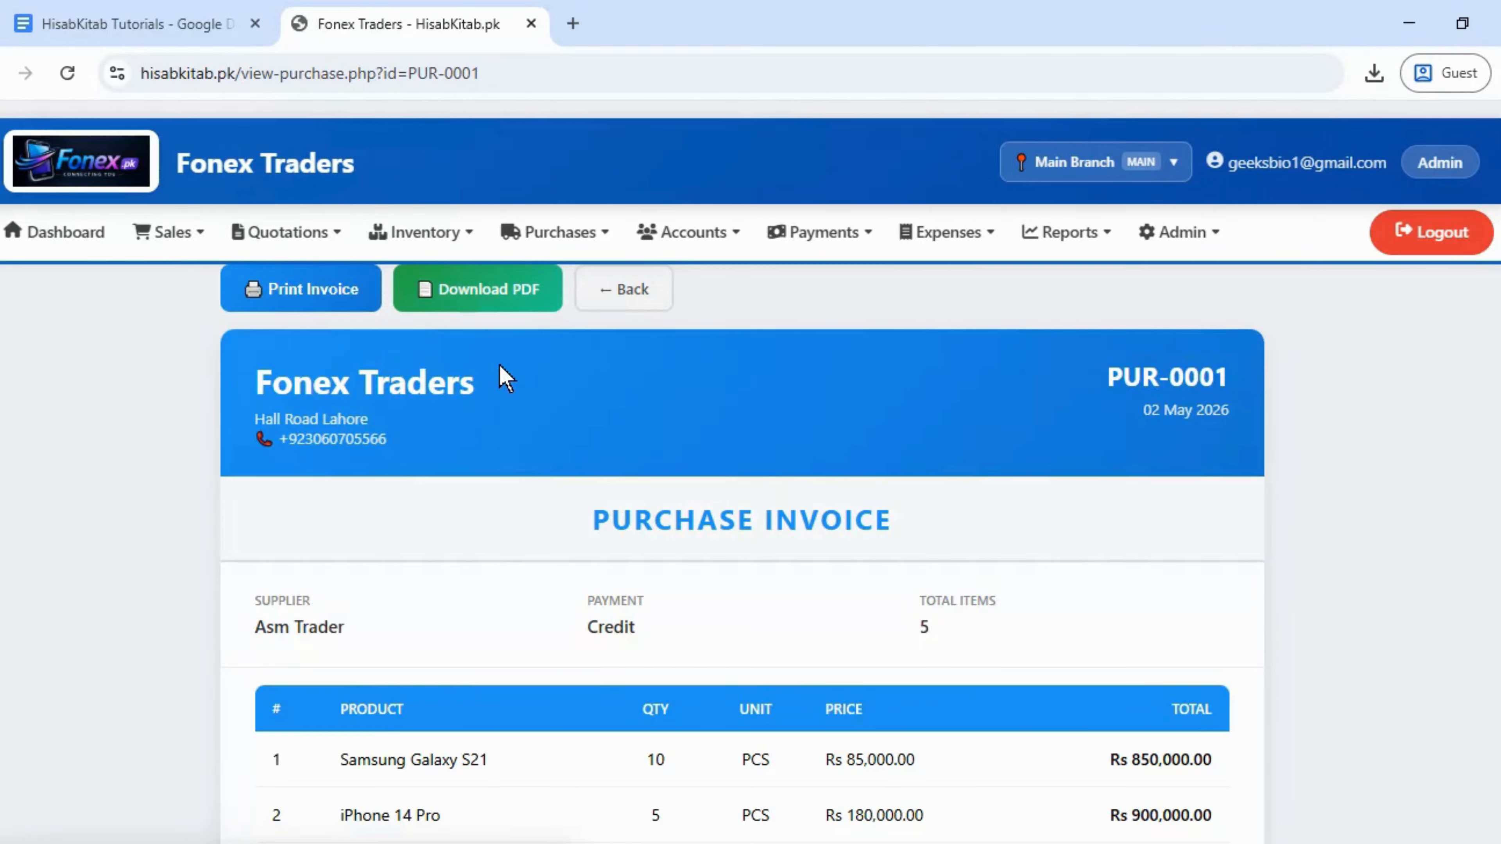
pyautogui.moveTo(435, 240)
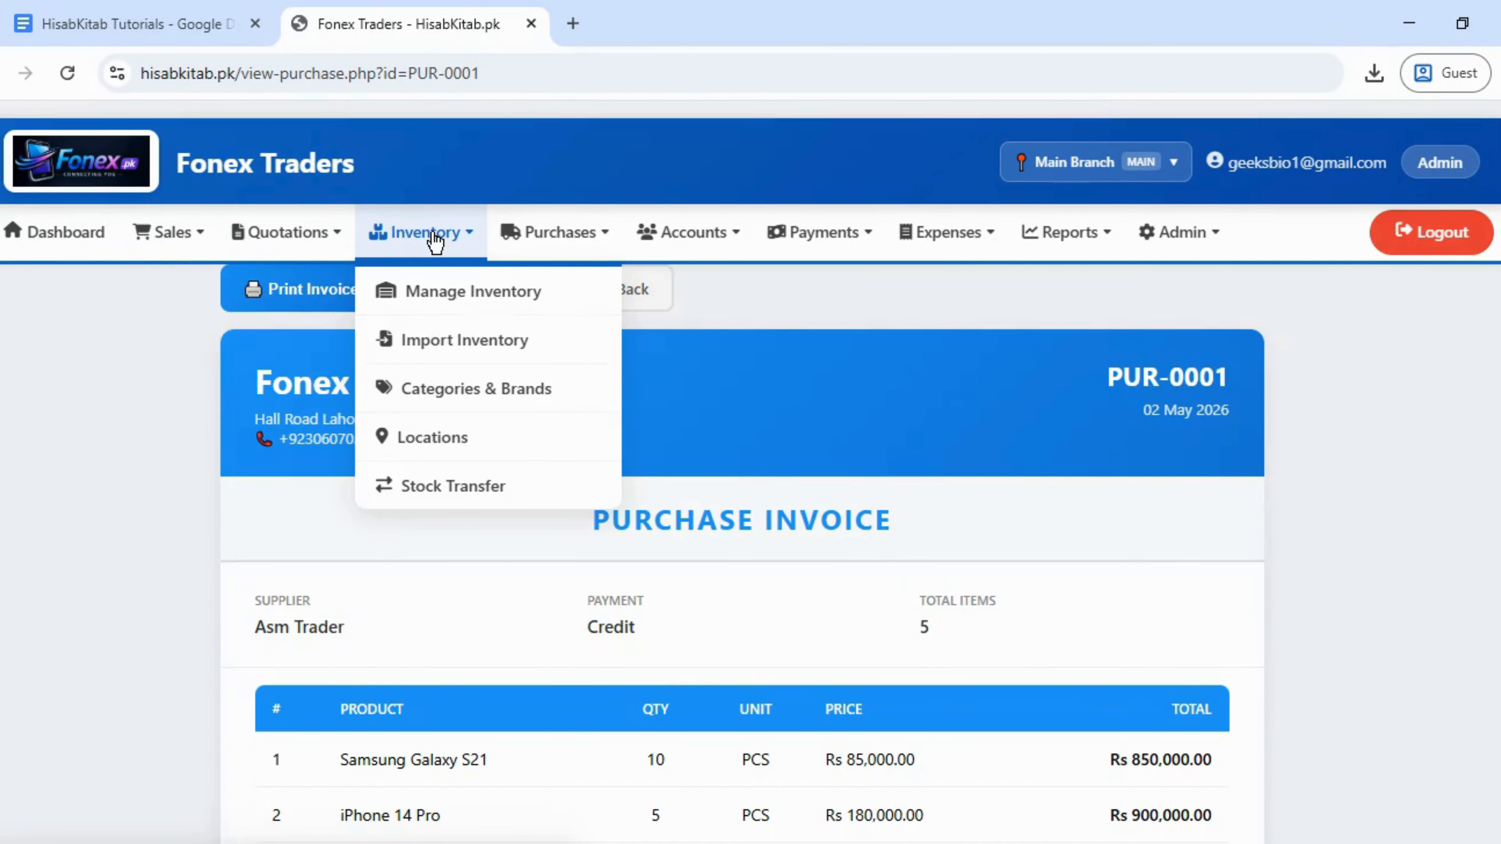
# - Open Manage Inventory and confirm stock is shown for Main Branch without switching location
pyautogui.click(453, 296)
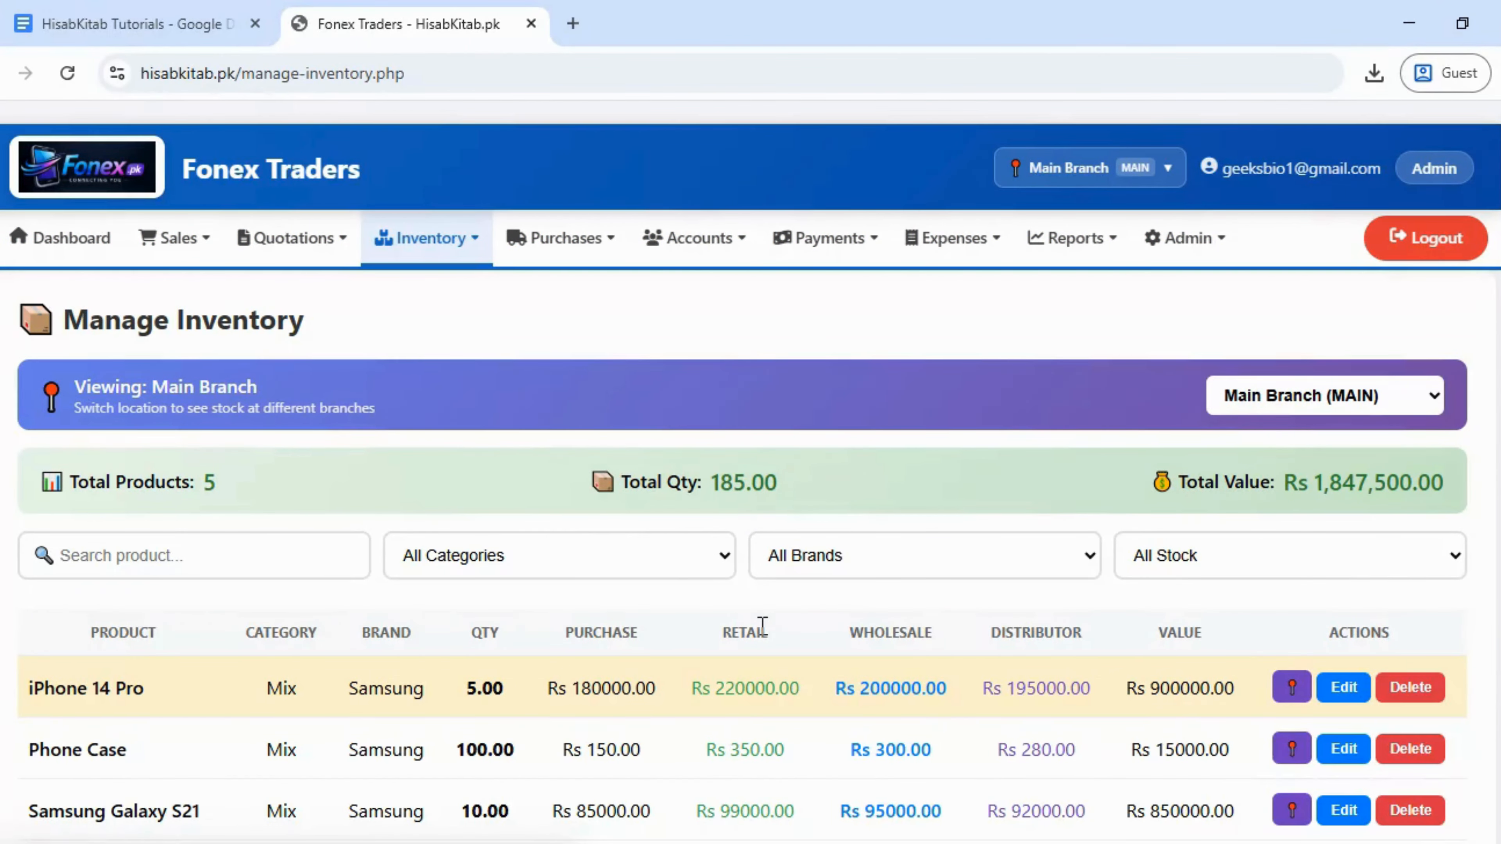
pyautogui.scroll(-3, 751, 473)
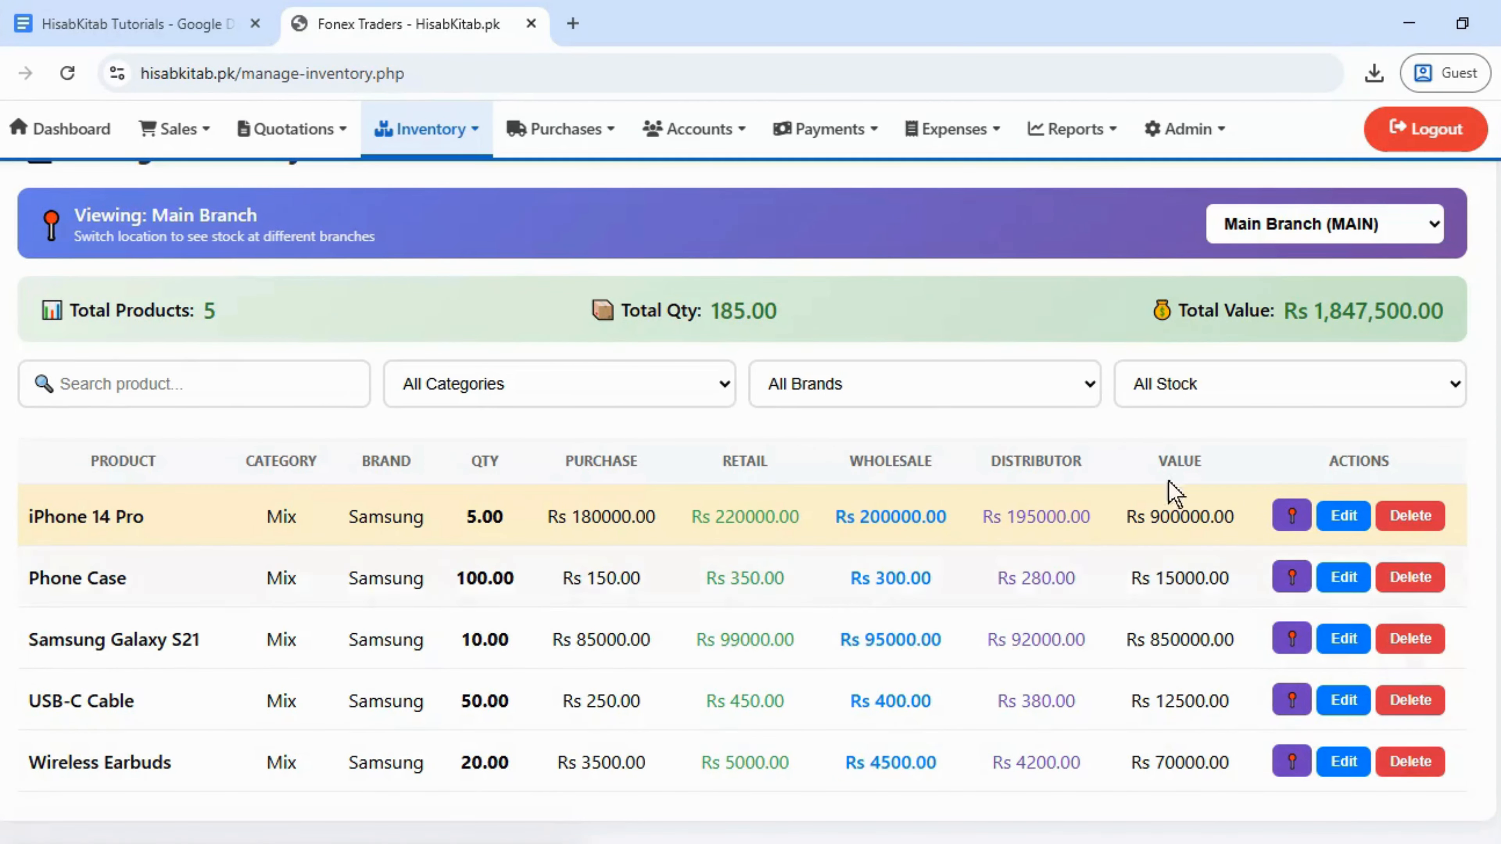
pyautogui.scroll(3, 750, 503)
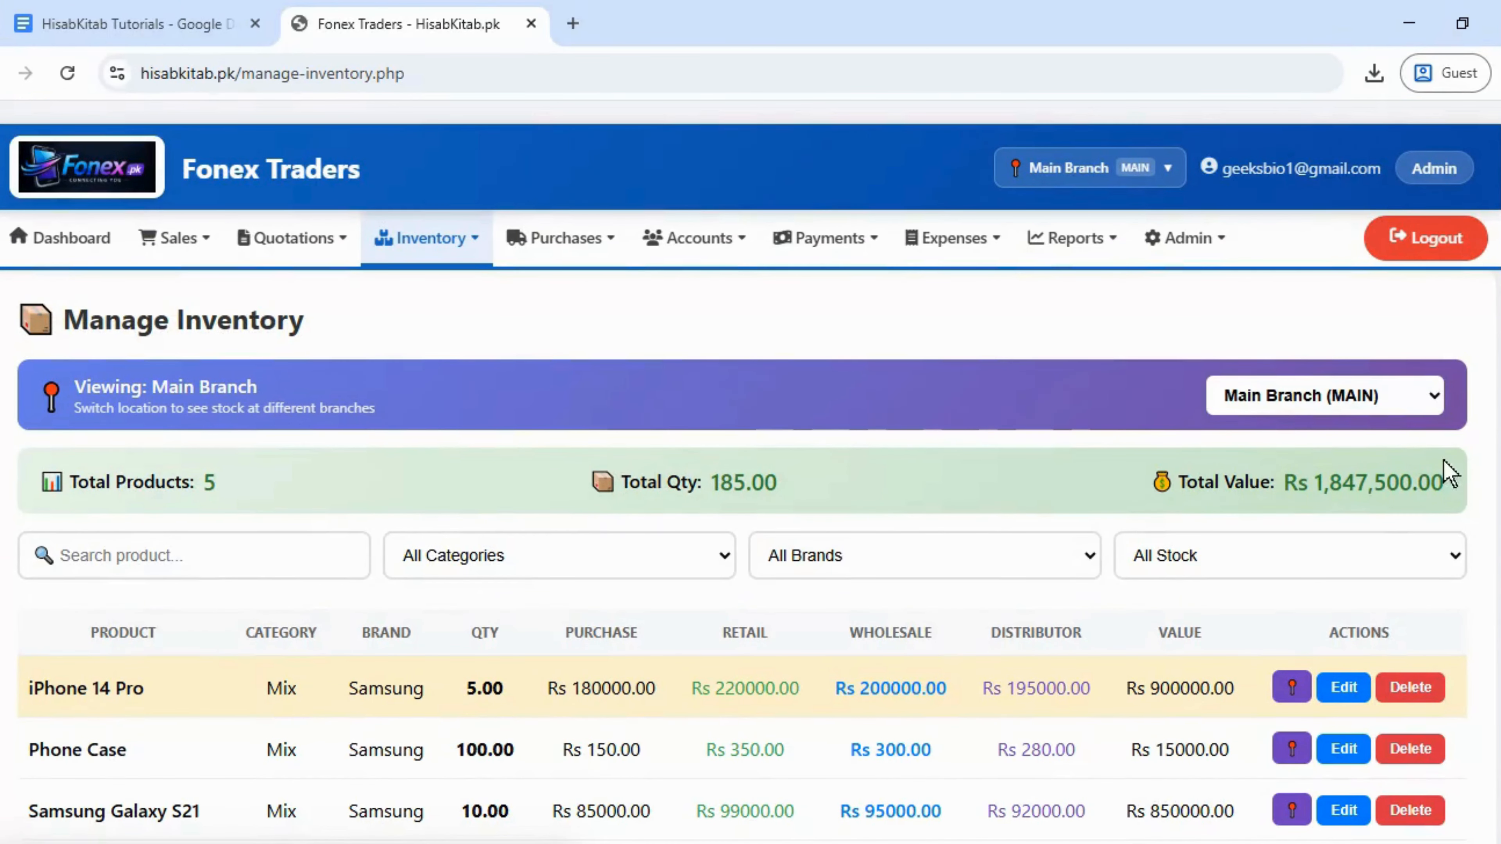
pyautogui.click(1375, 407)
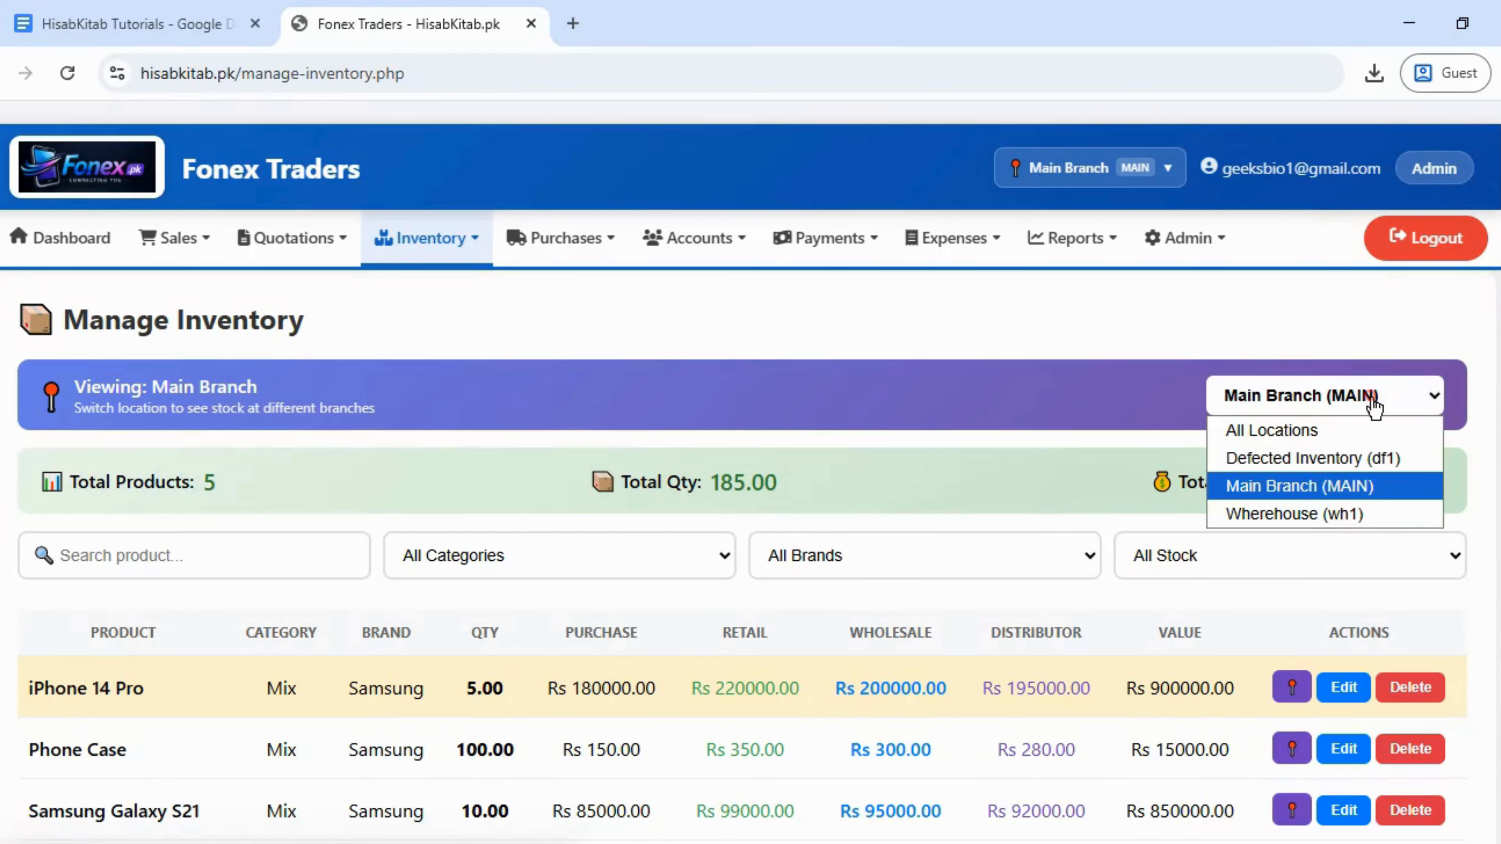
pyautogui.click(1374, 407)
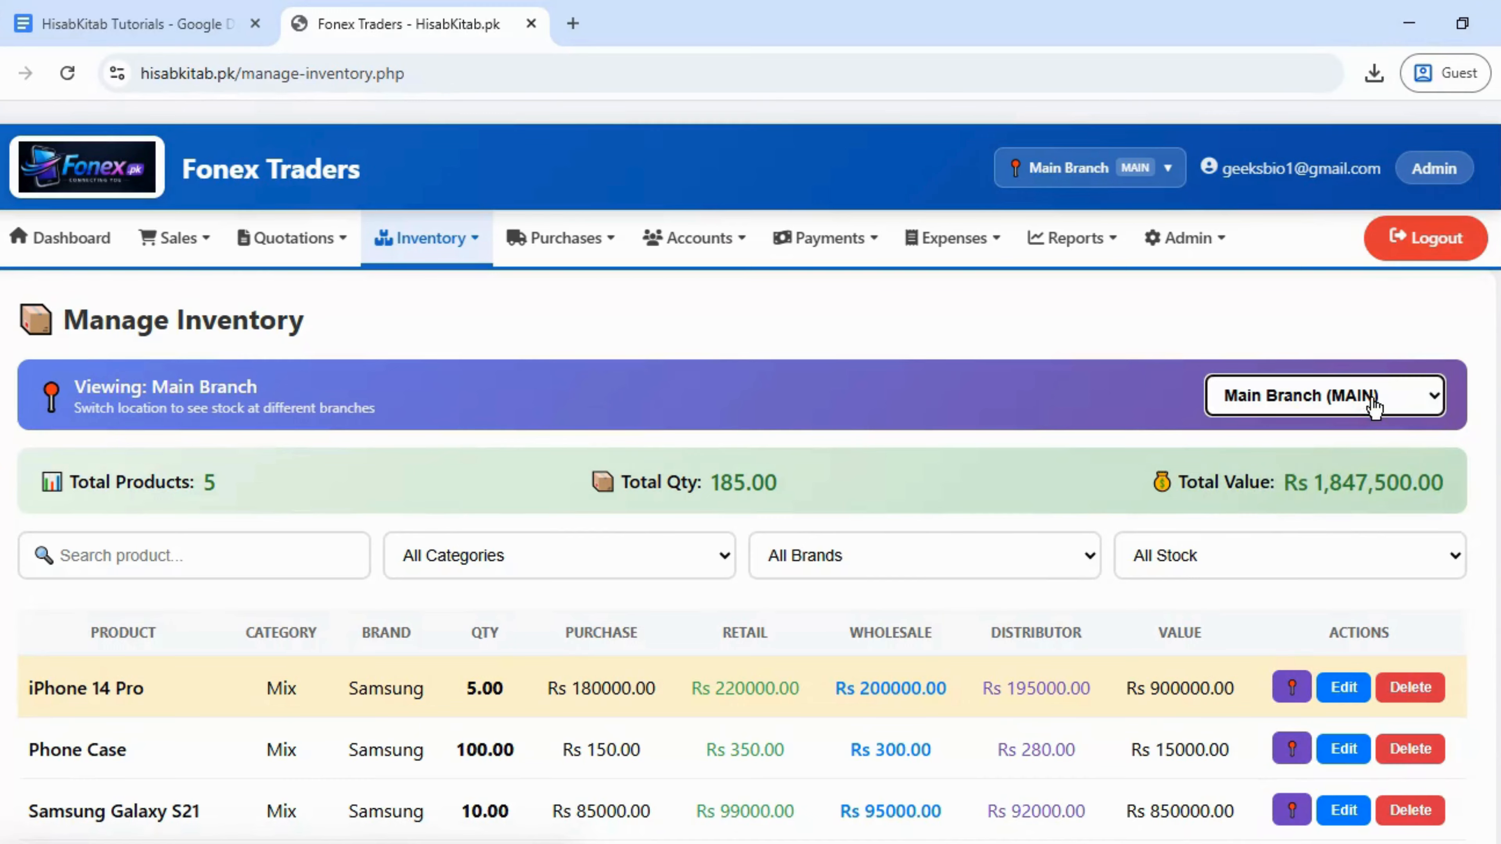
pyautogui.click(1088, 189)
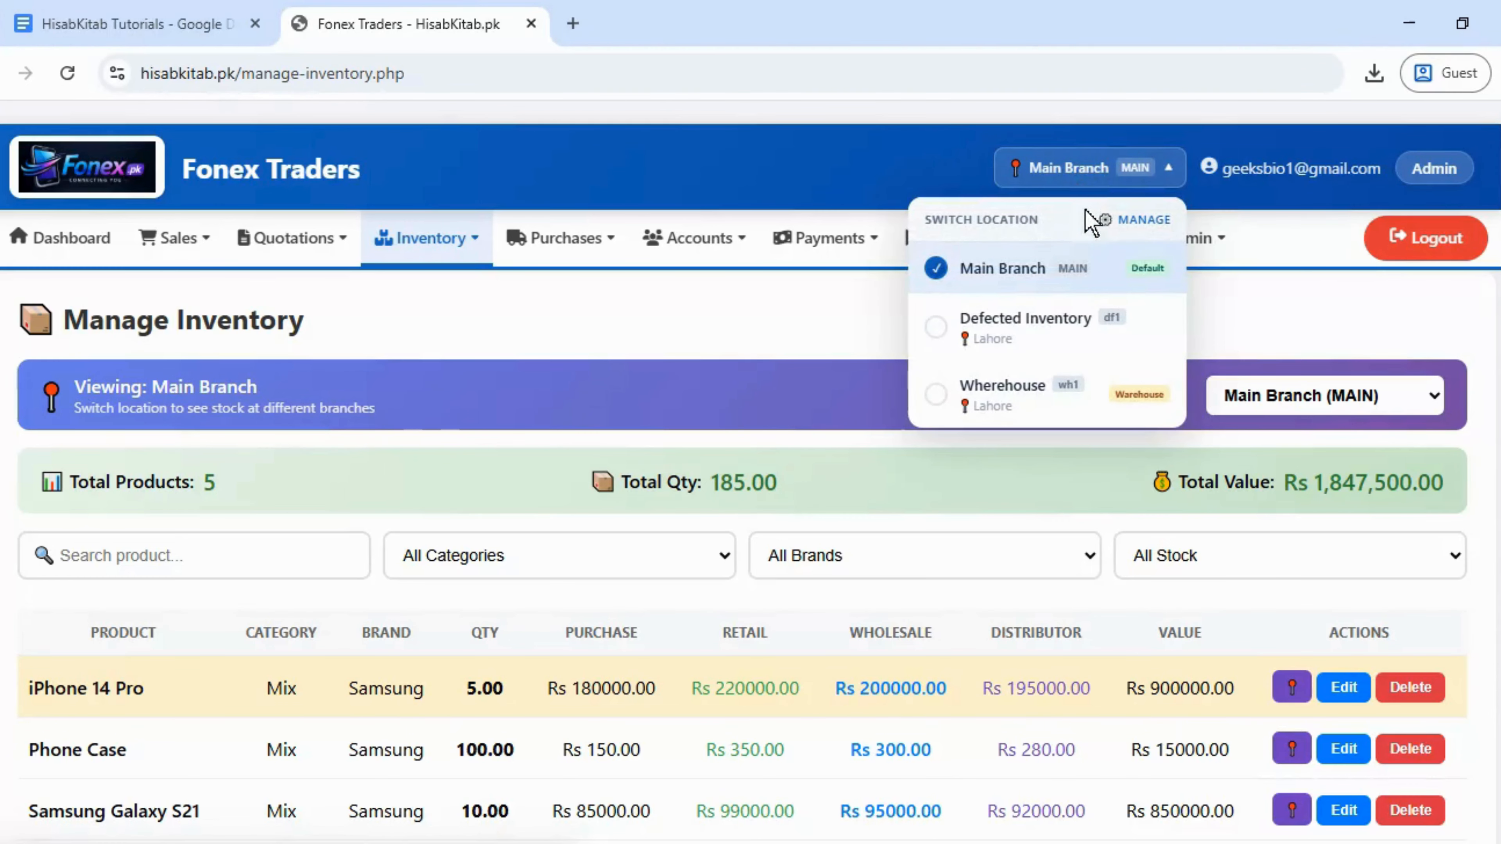
pyautogui.click(1089, 167)
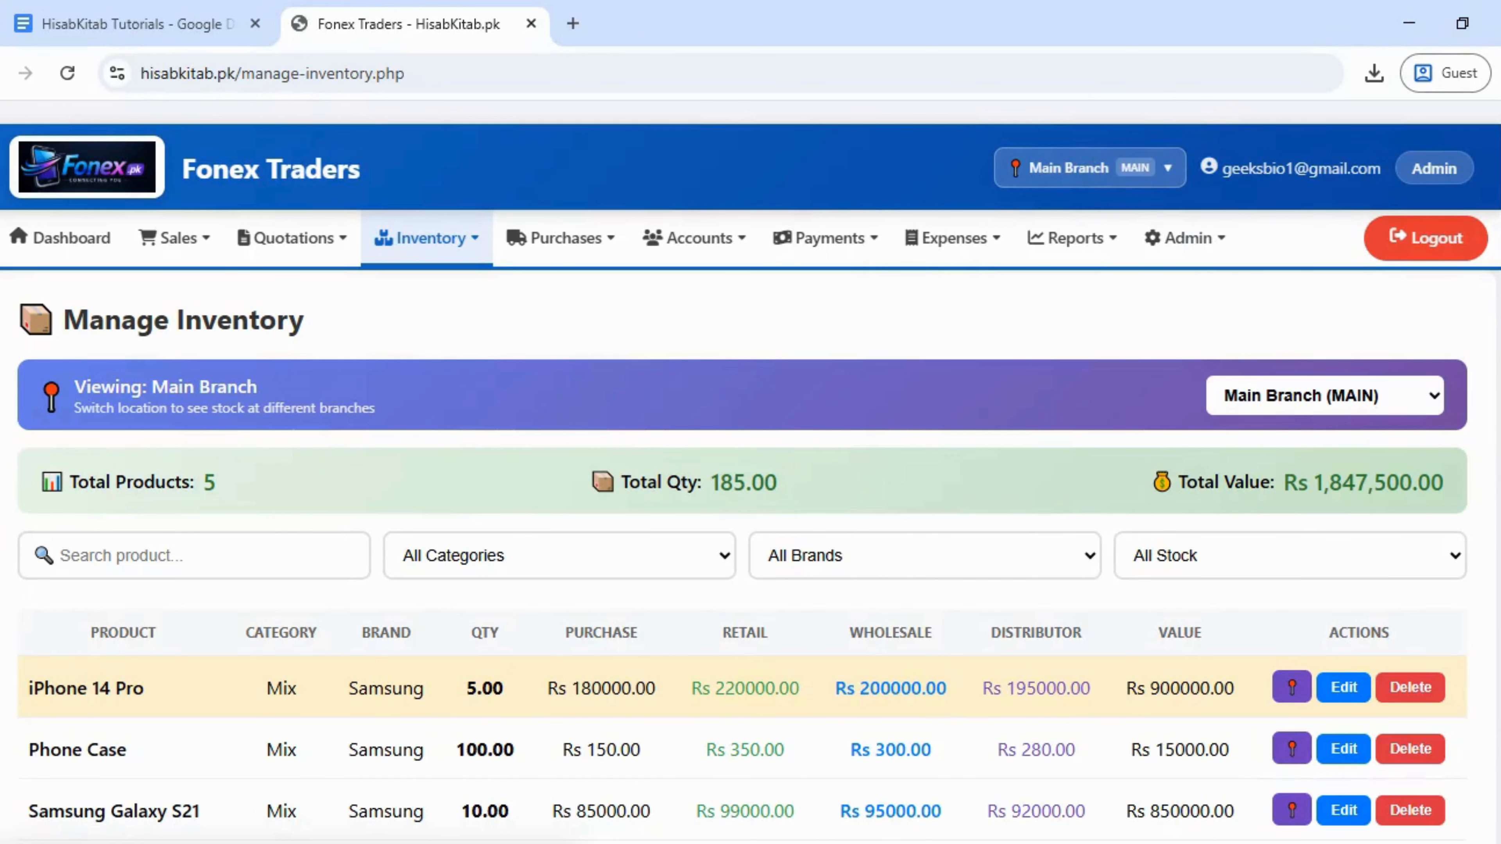
# - Review the totals: 5 products, quantity 185.00, worth Rs 1,847,500.00
pyautogui.scroll(-3, 750, 474)
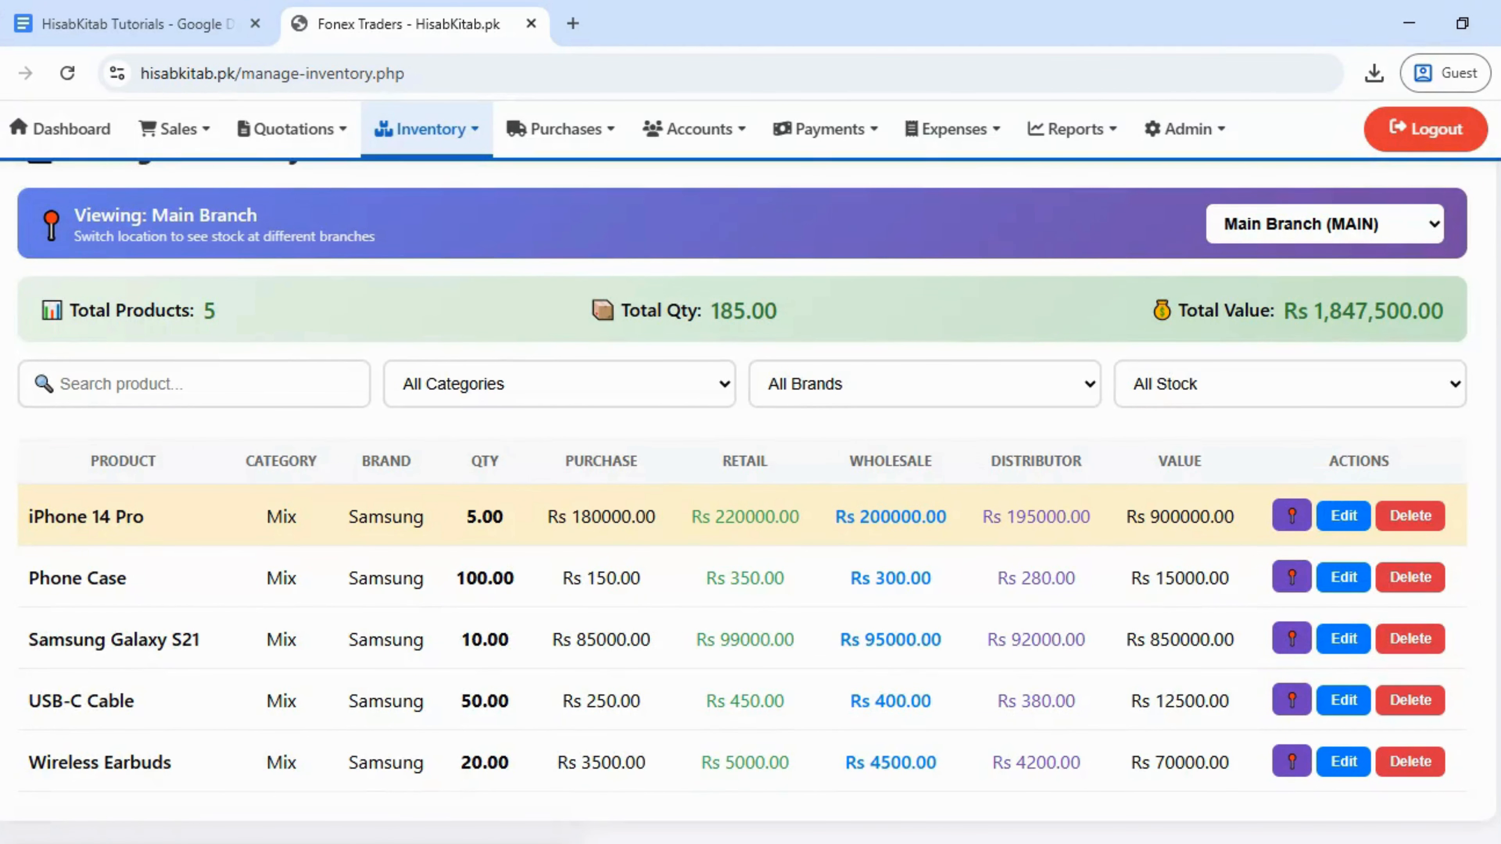
pyautogui.scroll(3, 751, 473)
pyautogui.scroll(-3, 751, 473)
pyautogui.moveTo(260, 311); pyautogui.dragTo(204, 328)
pyautogui.moveTo(716, 314); pyautogui.dragTo(898, 309)
pyautogui.click(905, 309)
pyautogui.click(644, 390)
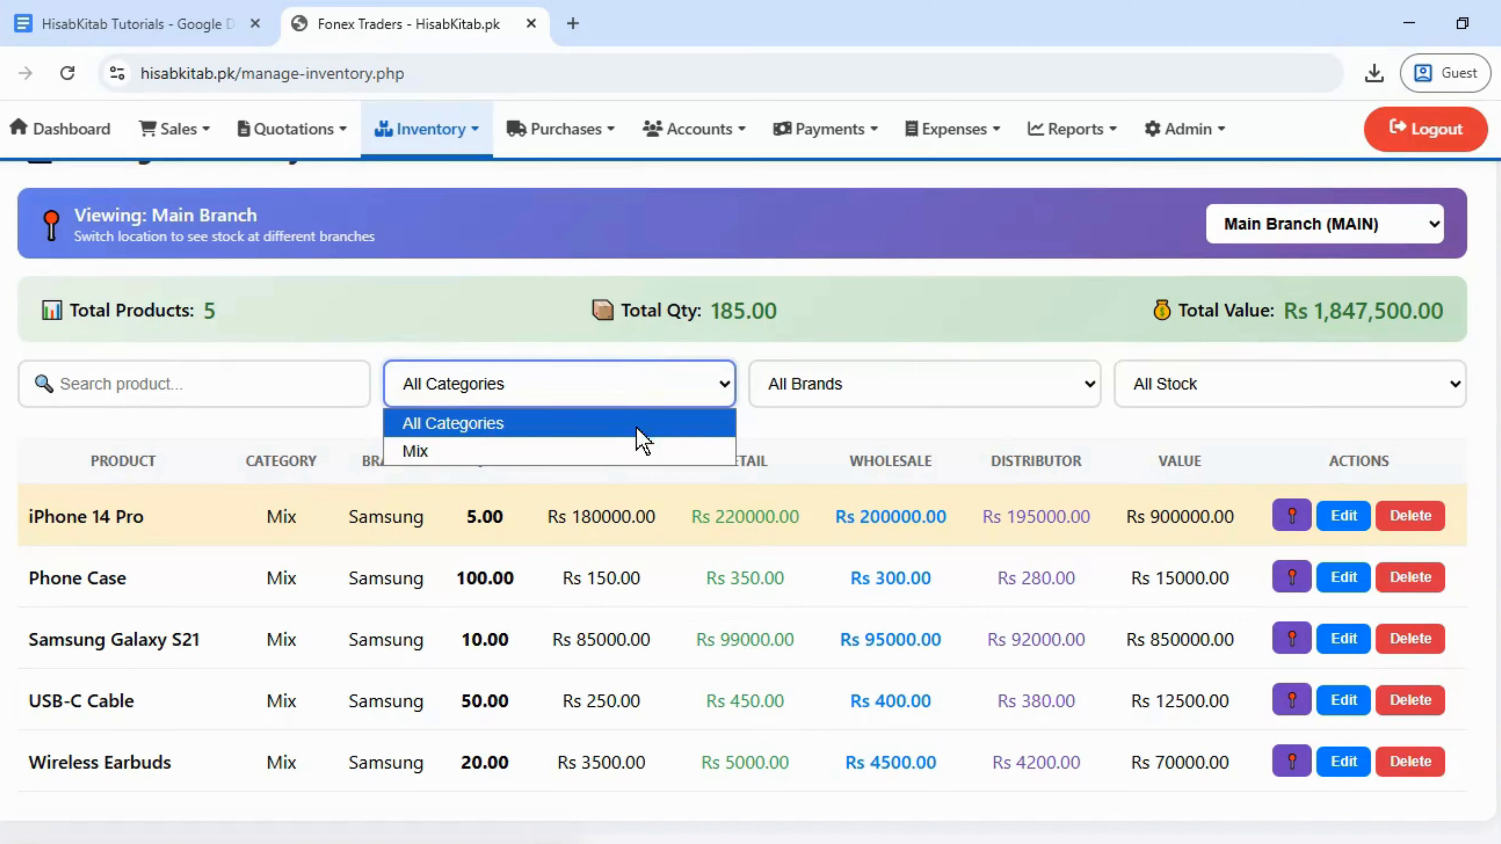
pyautogui.click(642, 393)
pyautogui.click(838, 389)
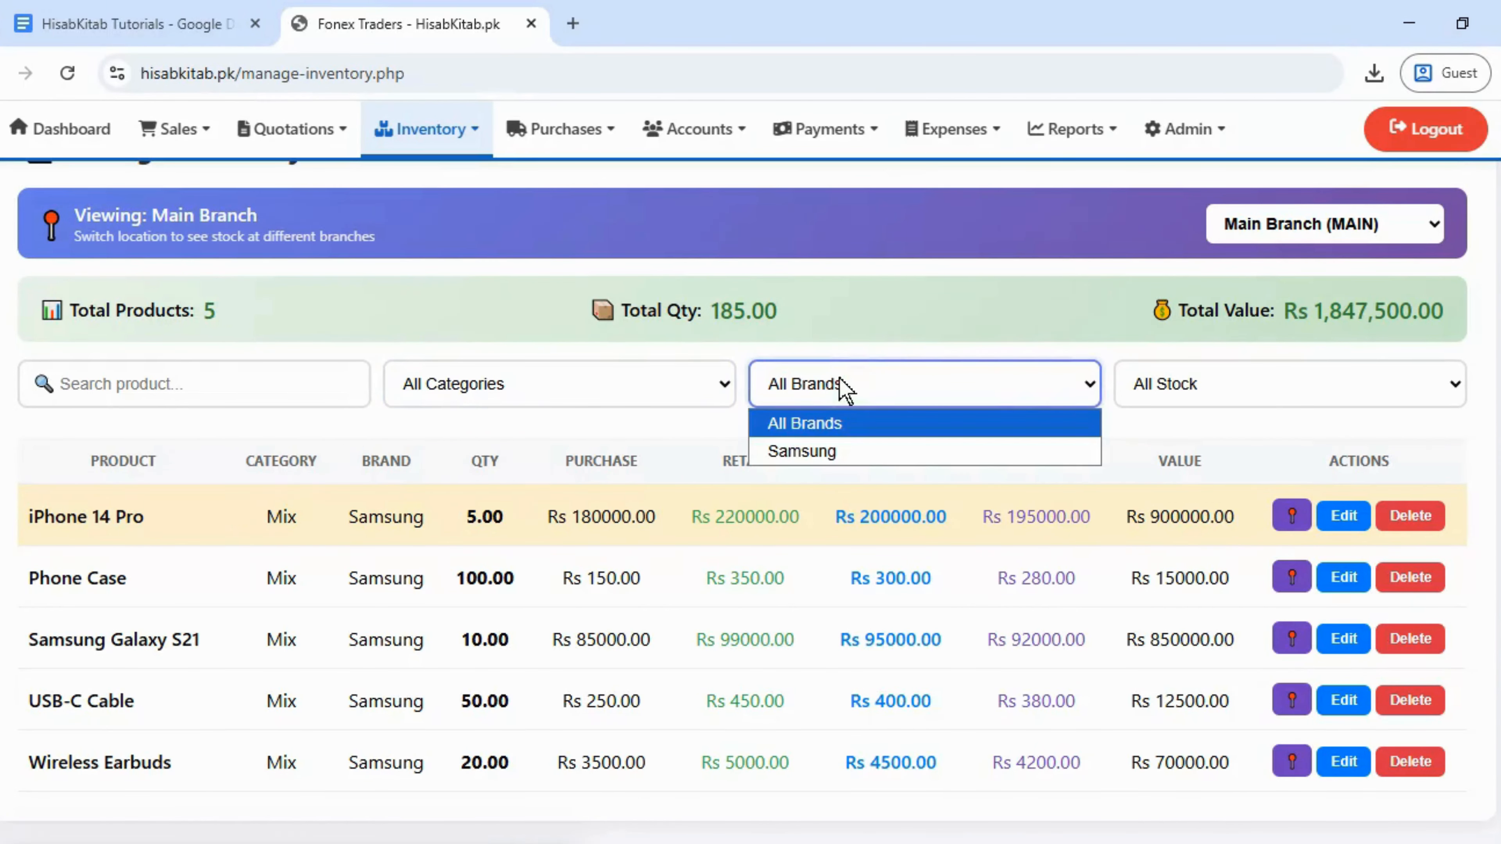
pyautogui.click(1161, 394)
pyautogui.click(1162, 391)
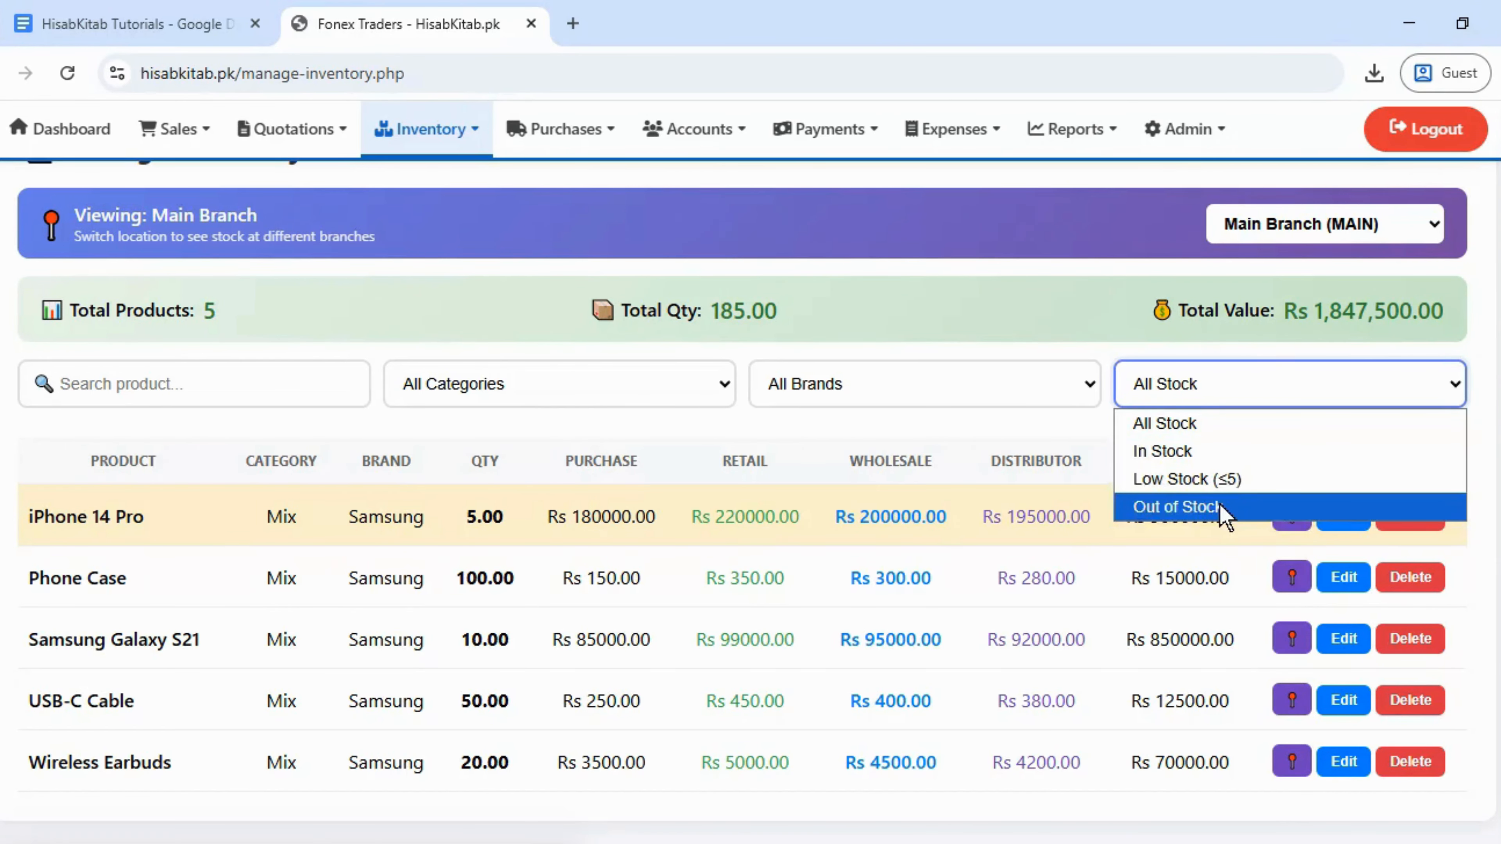
pyautogui.click(1234, 393)
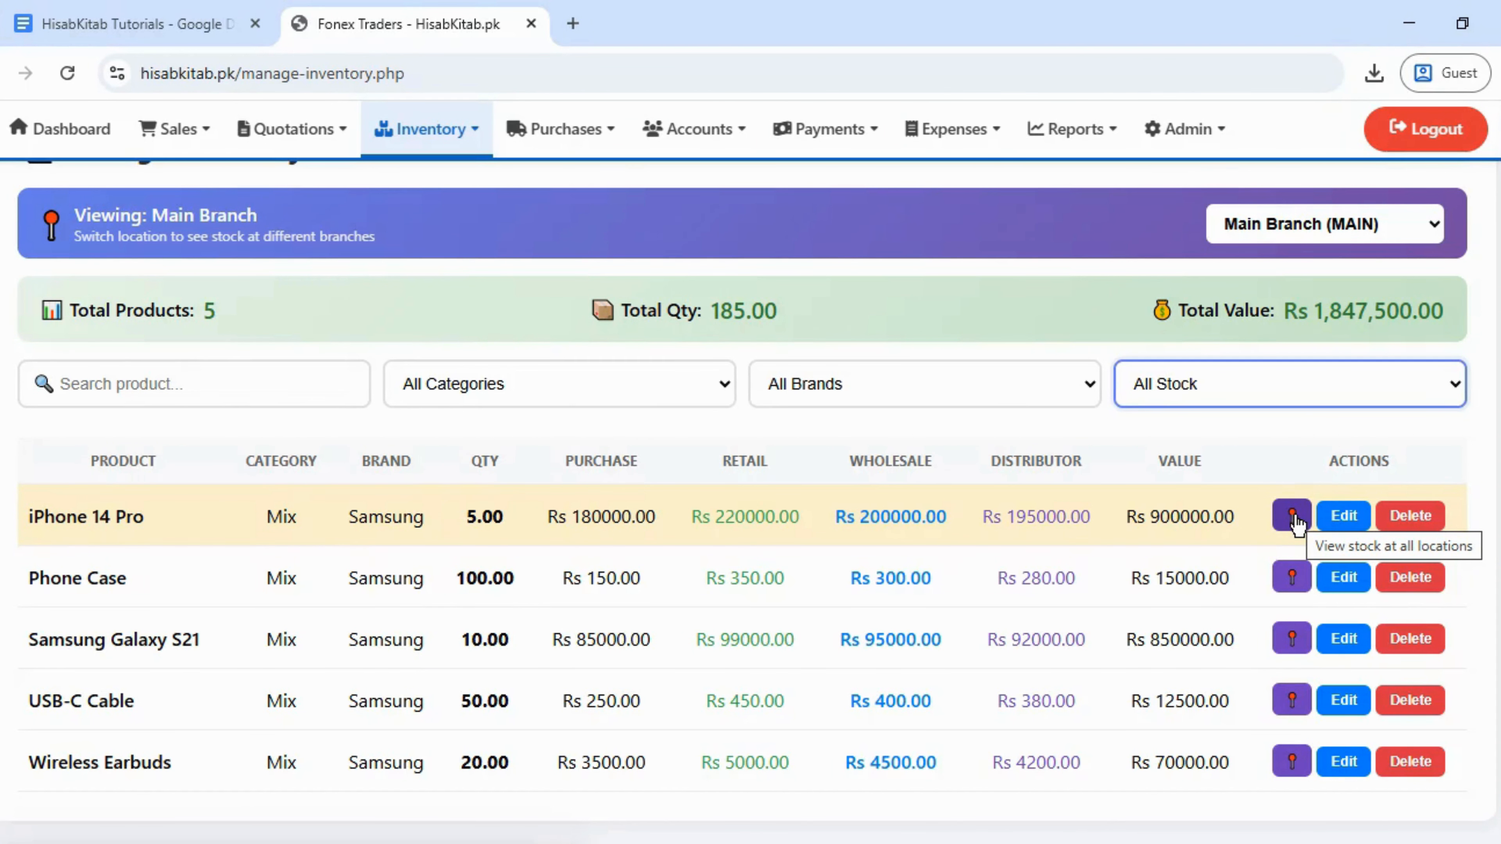
pyautogui.click(1295, 520)
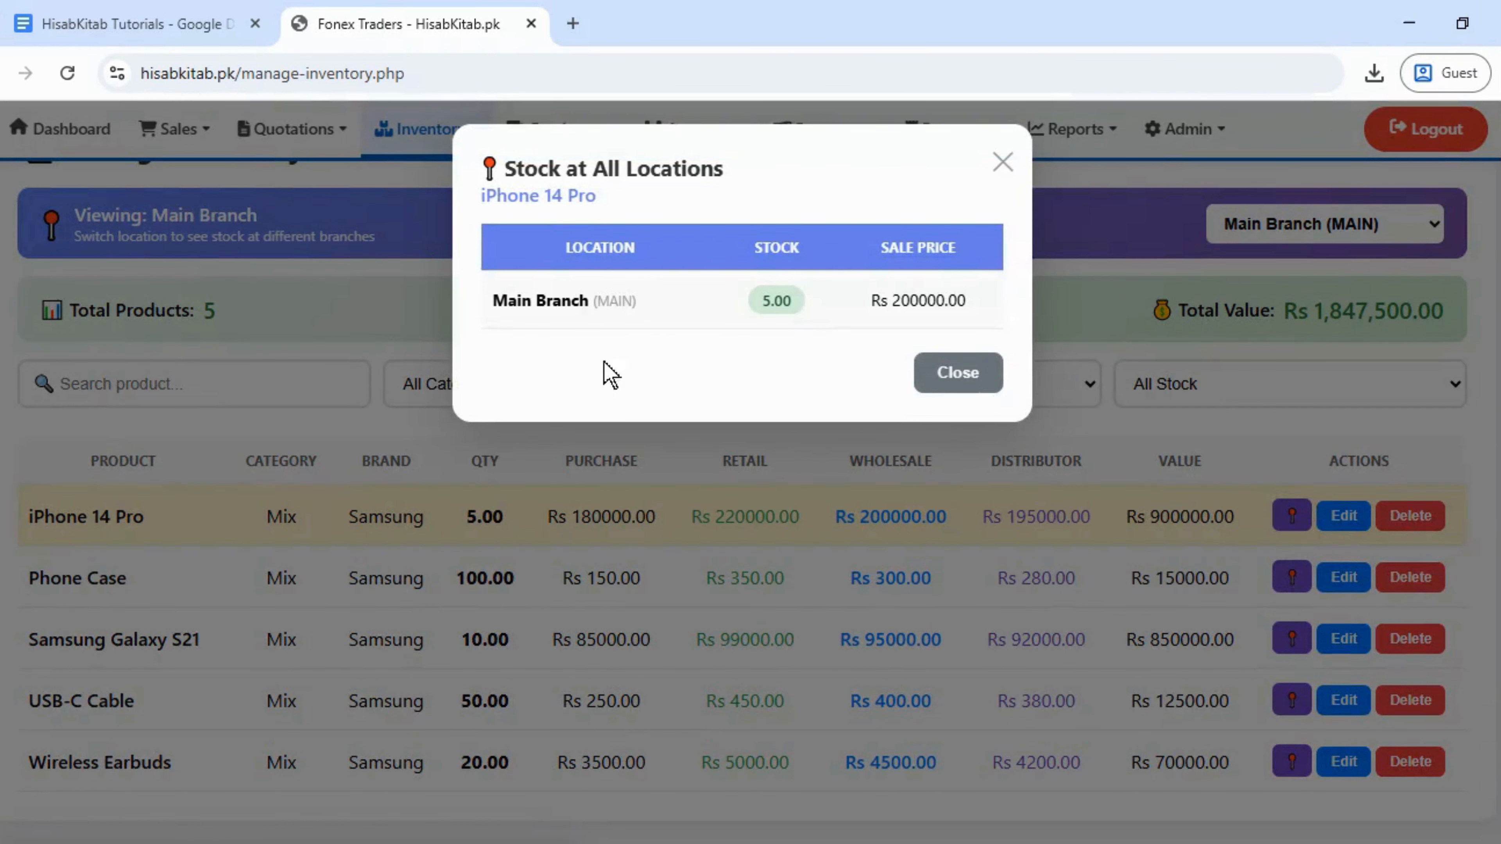
pyautogui.click(984, 382)
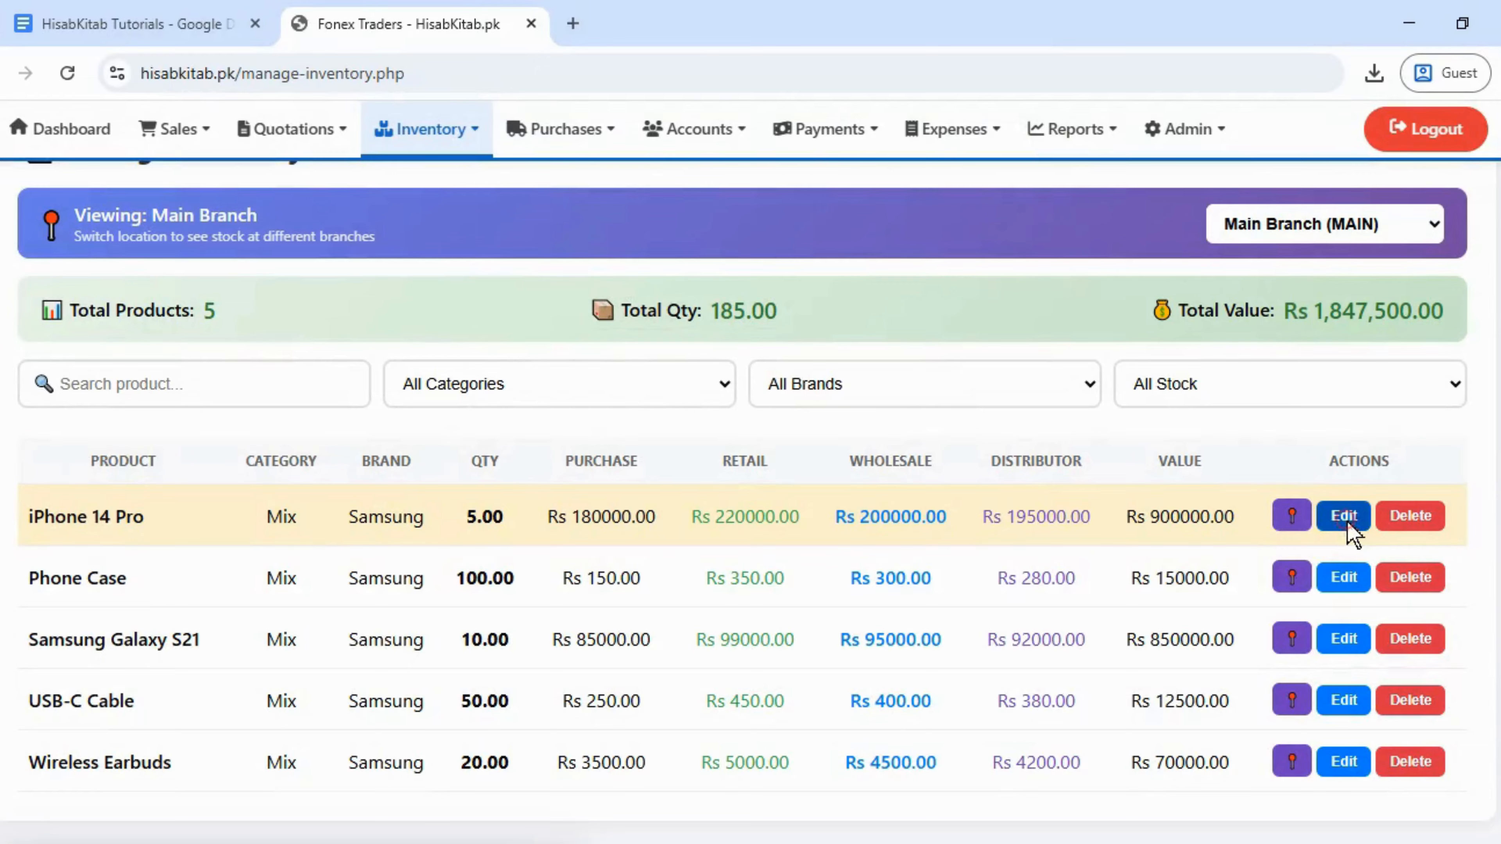
pyautogui.click(1349, 522)
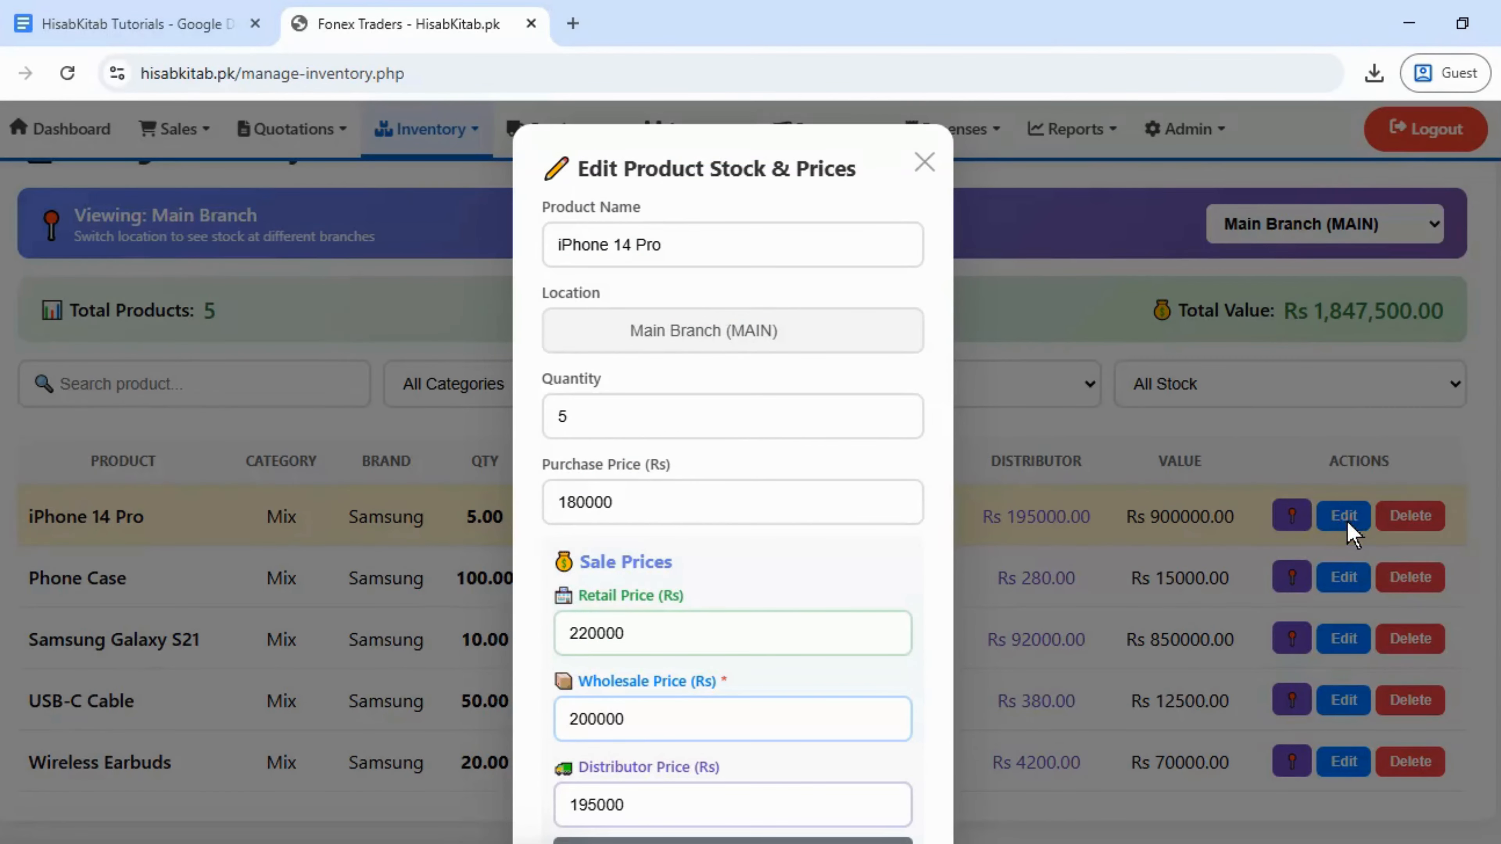
pyautogui.click(925, 163)
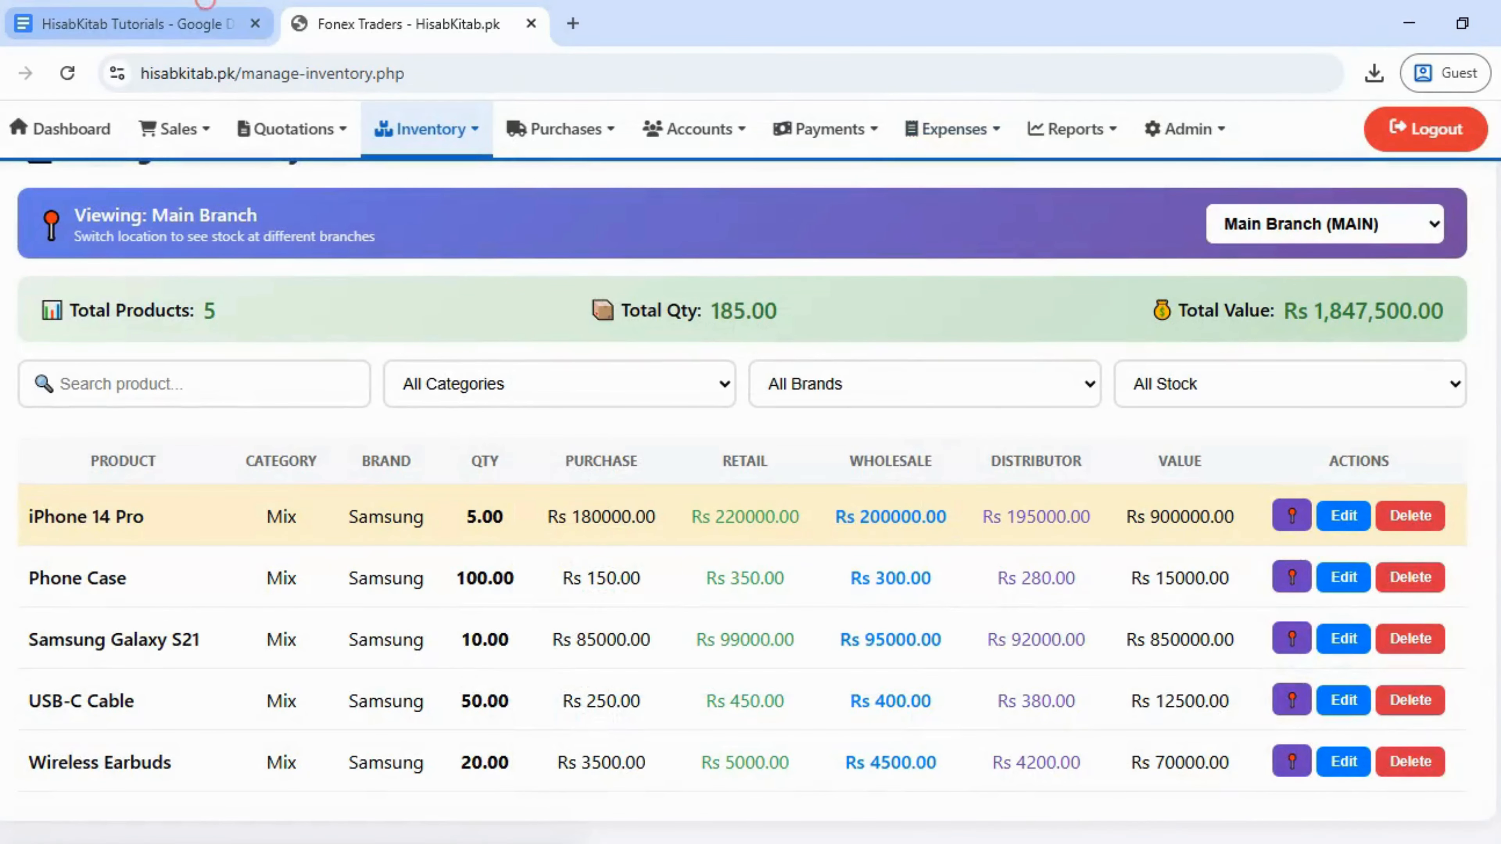
pyautogui.click(204, 18)
# - Compare the Samsung Galaxy S21 purchase price in E2 with its retail price in G2
pyautogui.hotkey('alt', 'Tab')
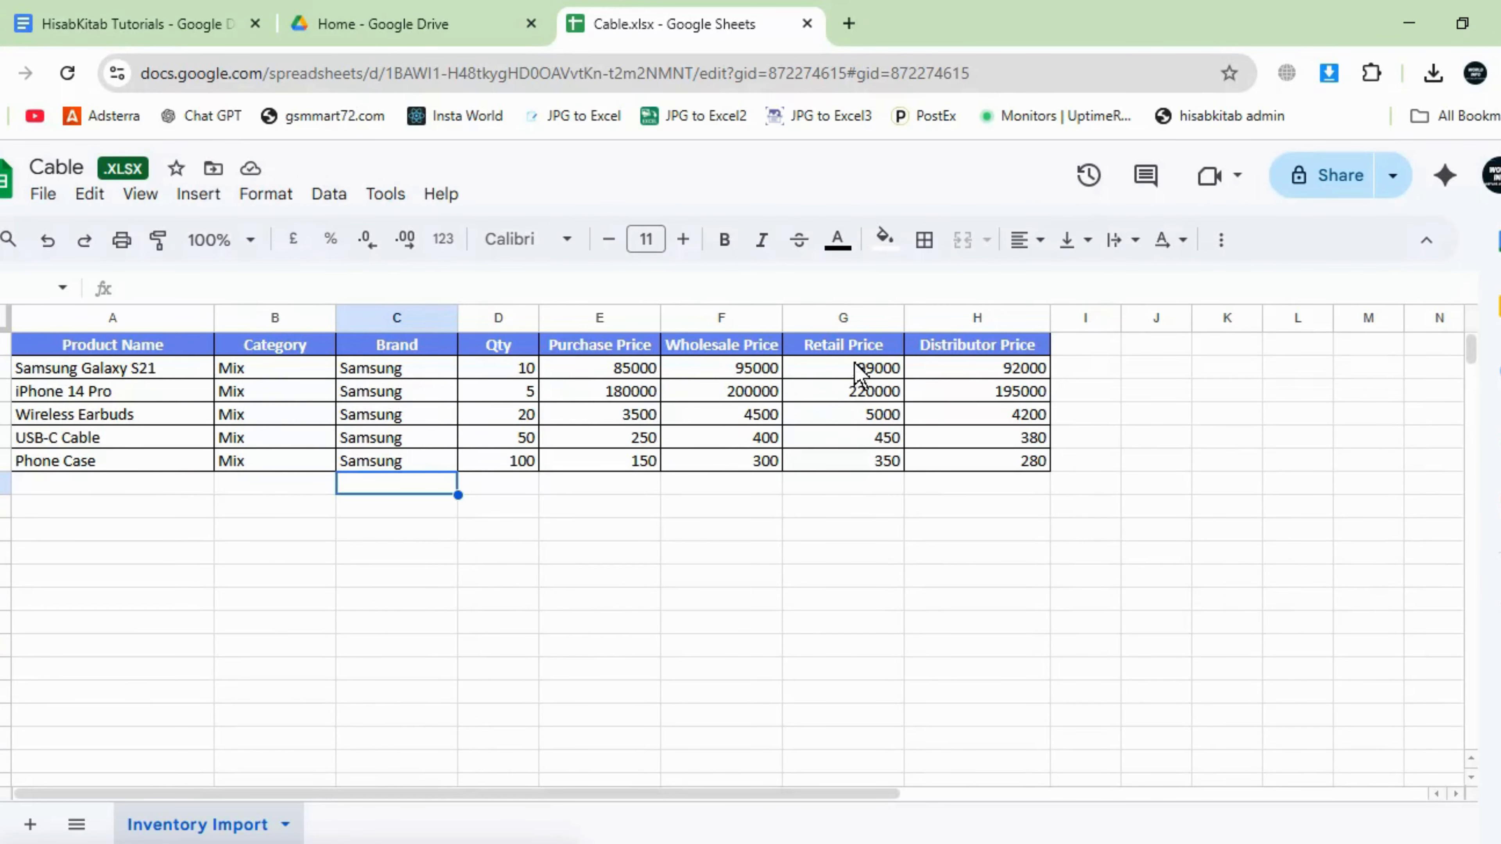
pyautogui.click(589, 371)
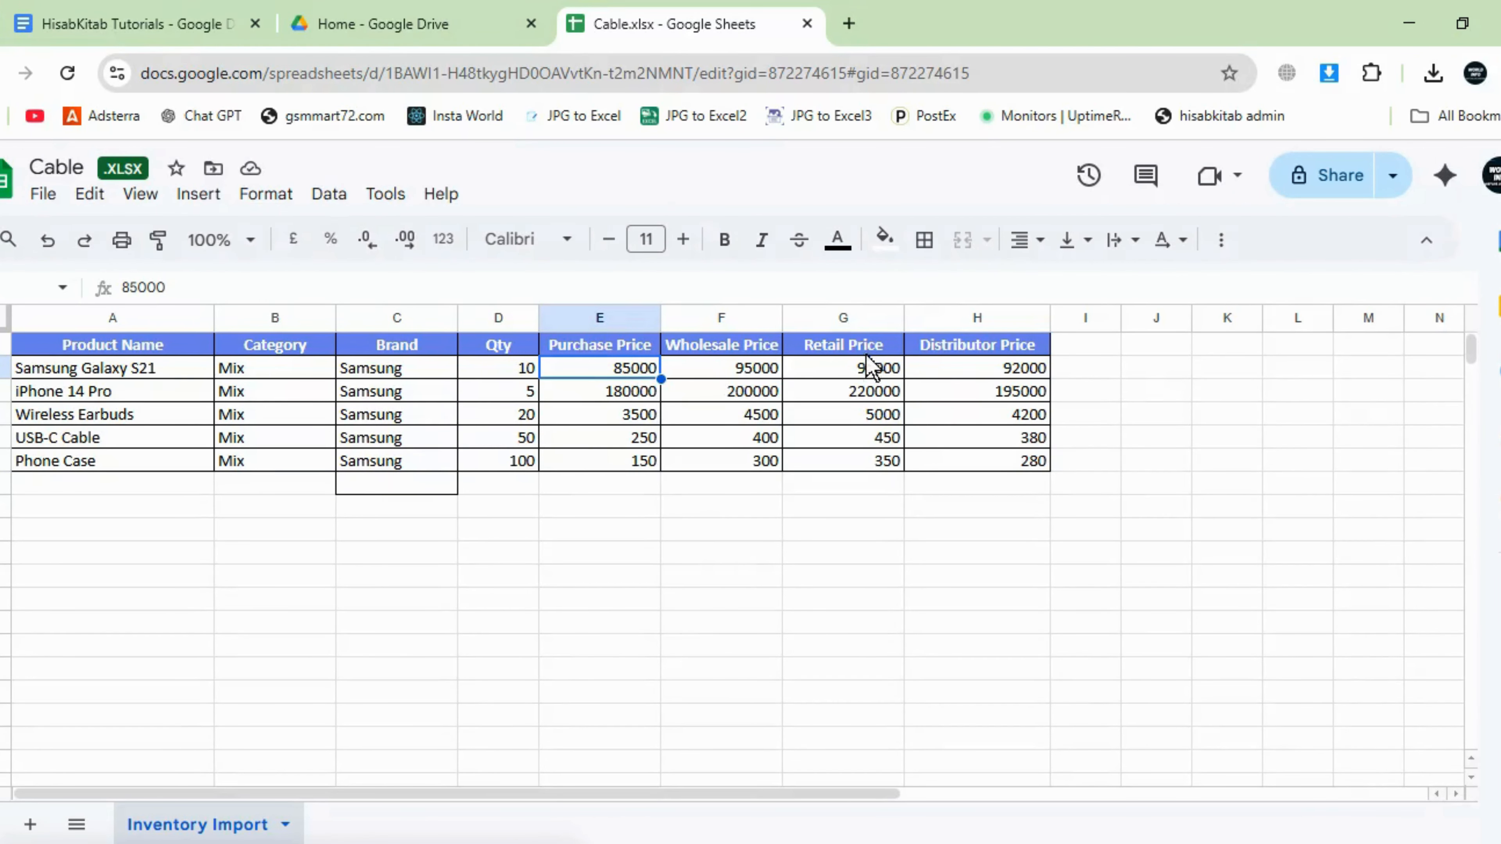
pyautogui.click(867, 374)
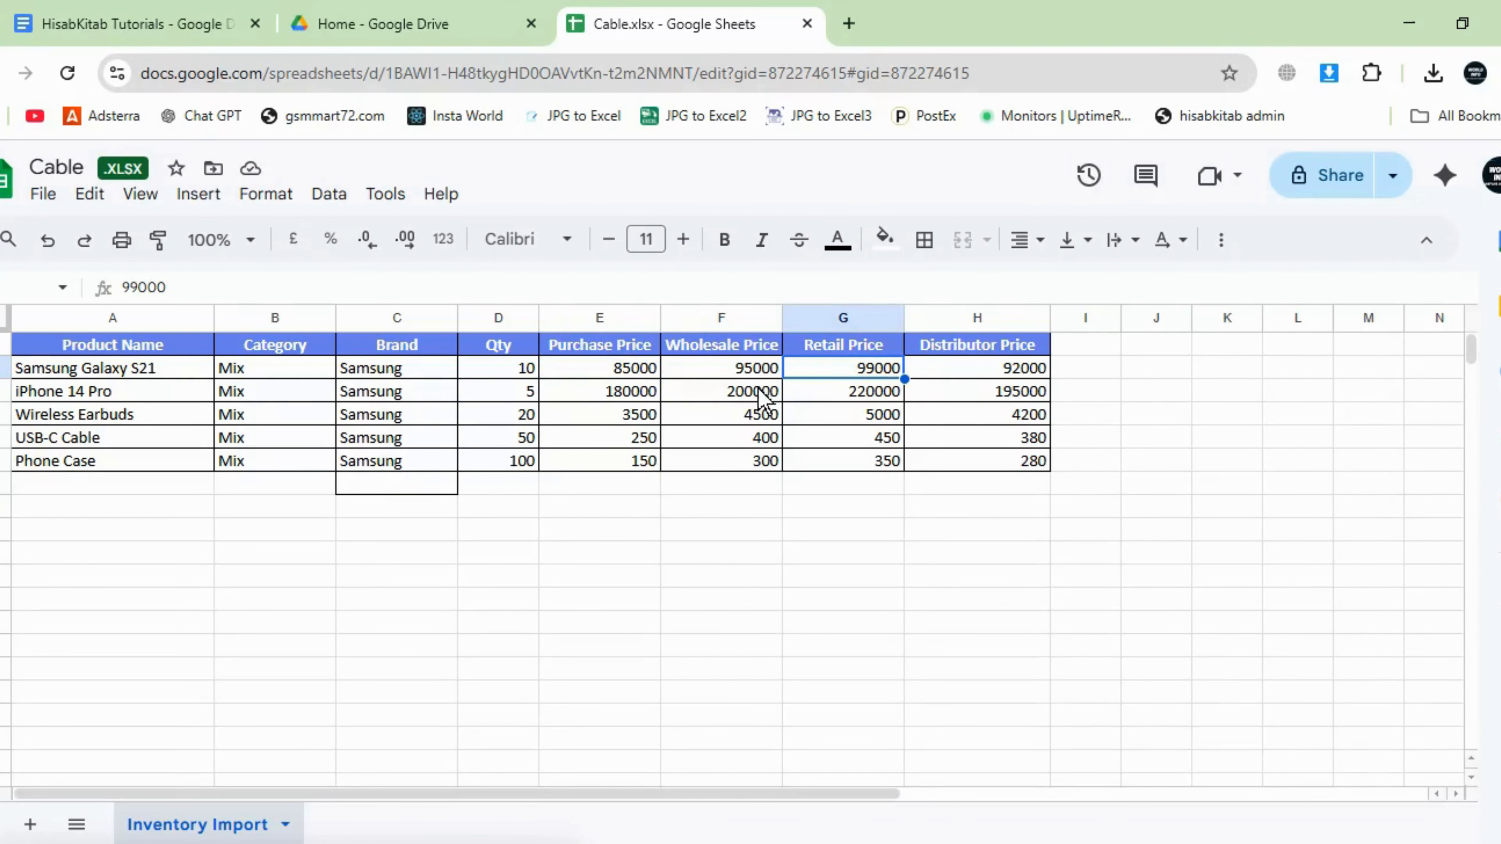
pyautogui.click(625, 369)
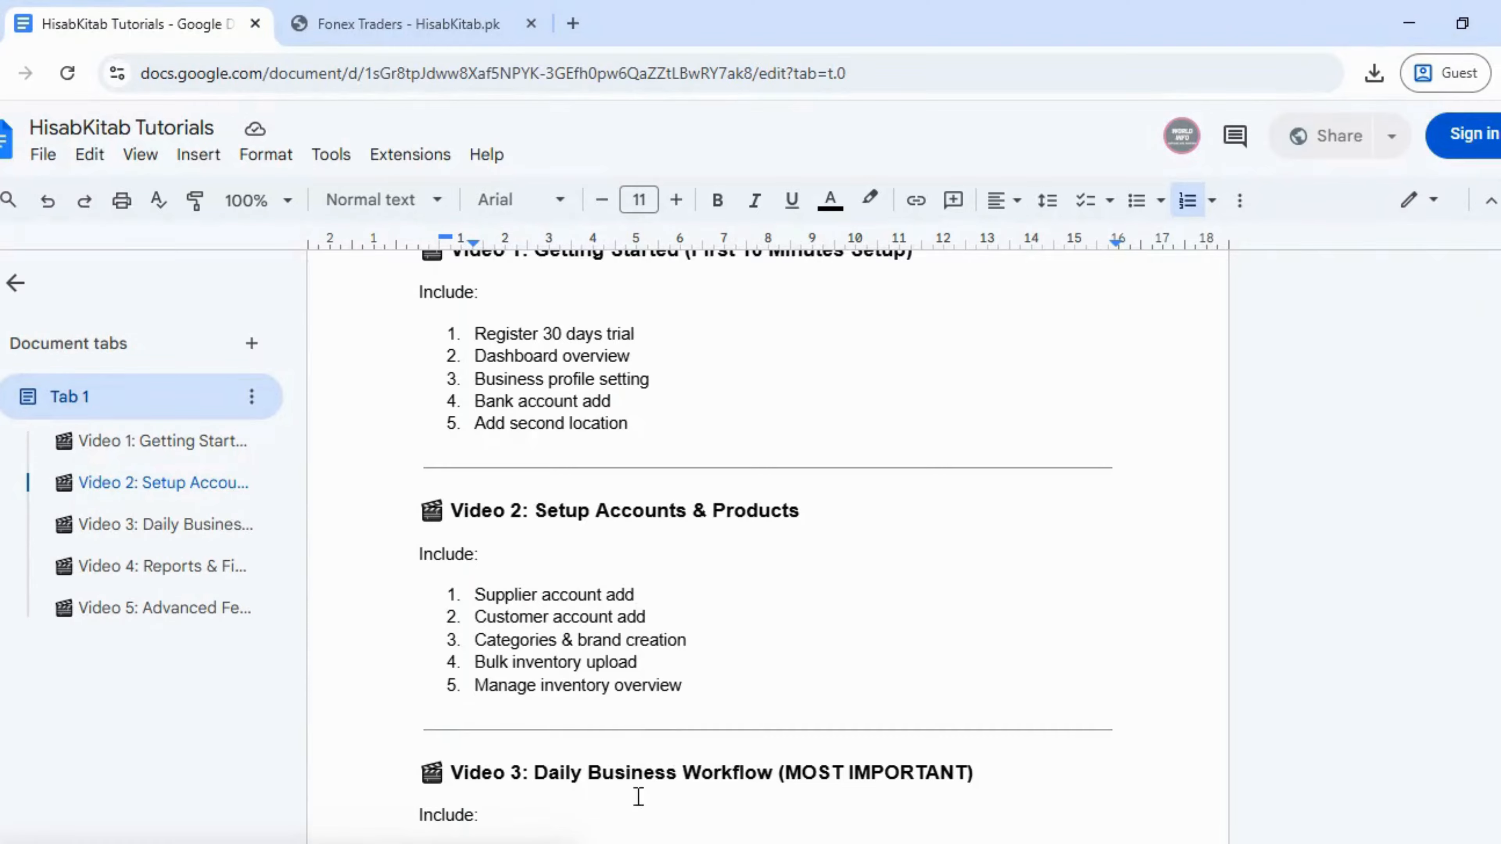
# - Review the iPhone 14 Pro stock and price editor, then cancel without changes
pyautogui.click(407, 24)
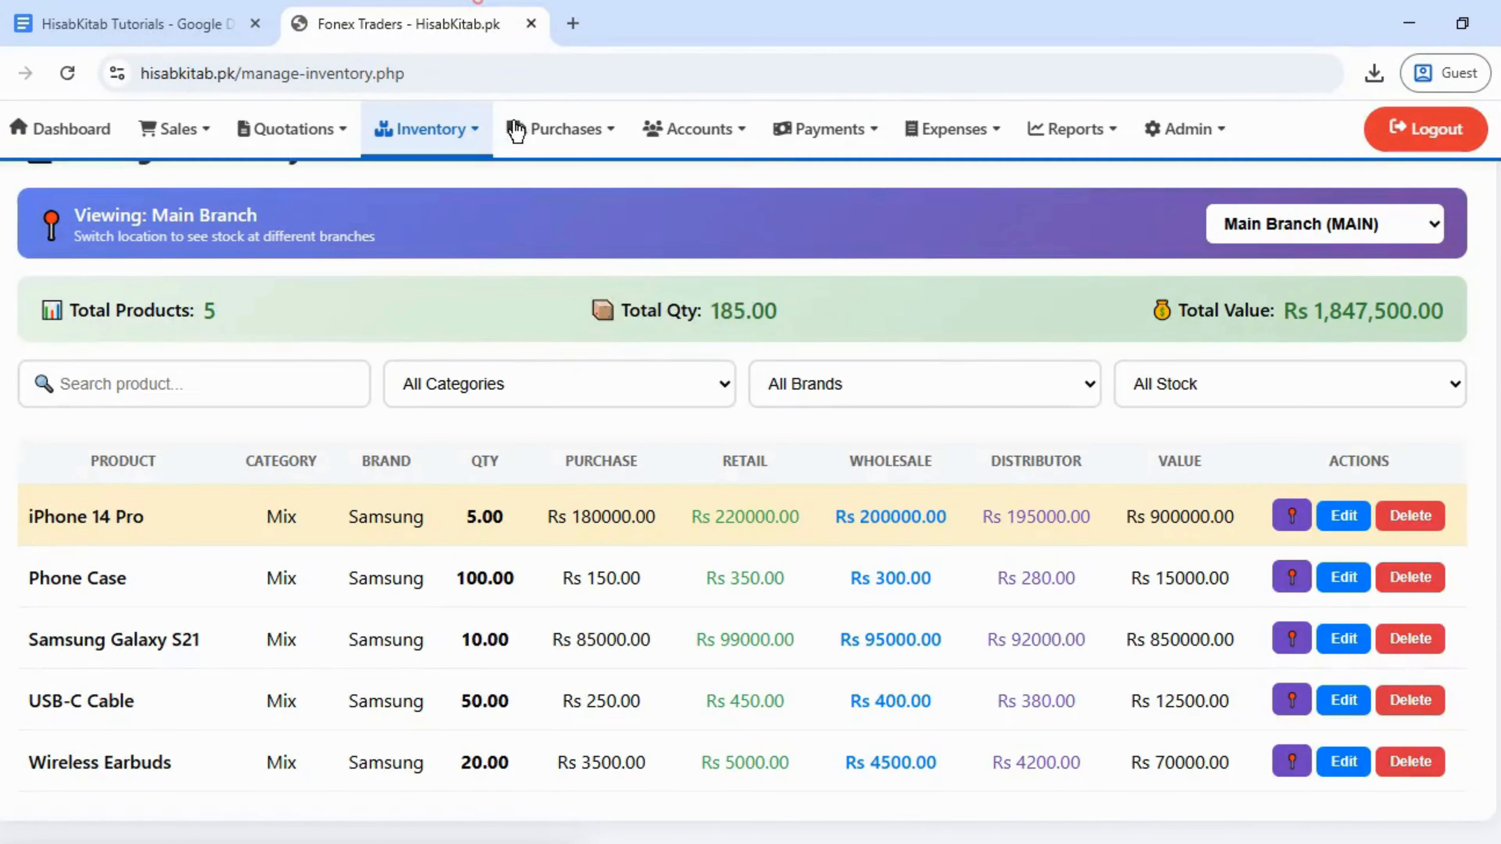
pyautogui.click(1343, 517)
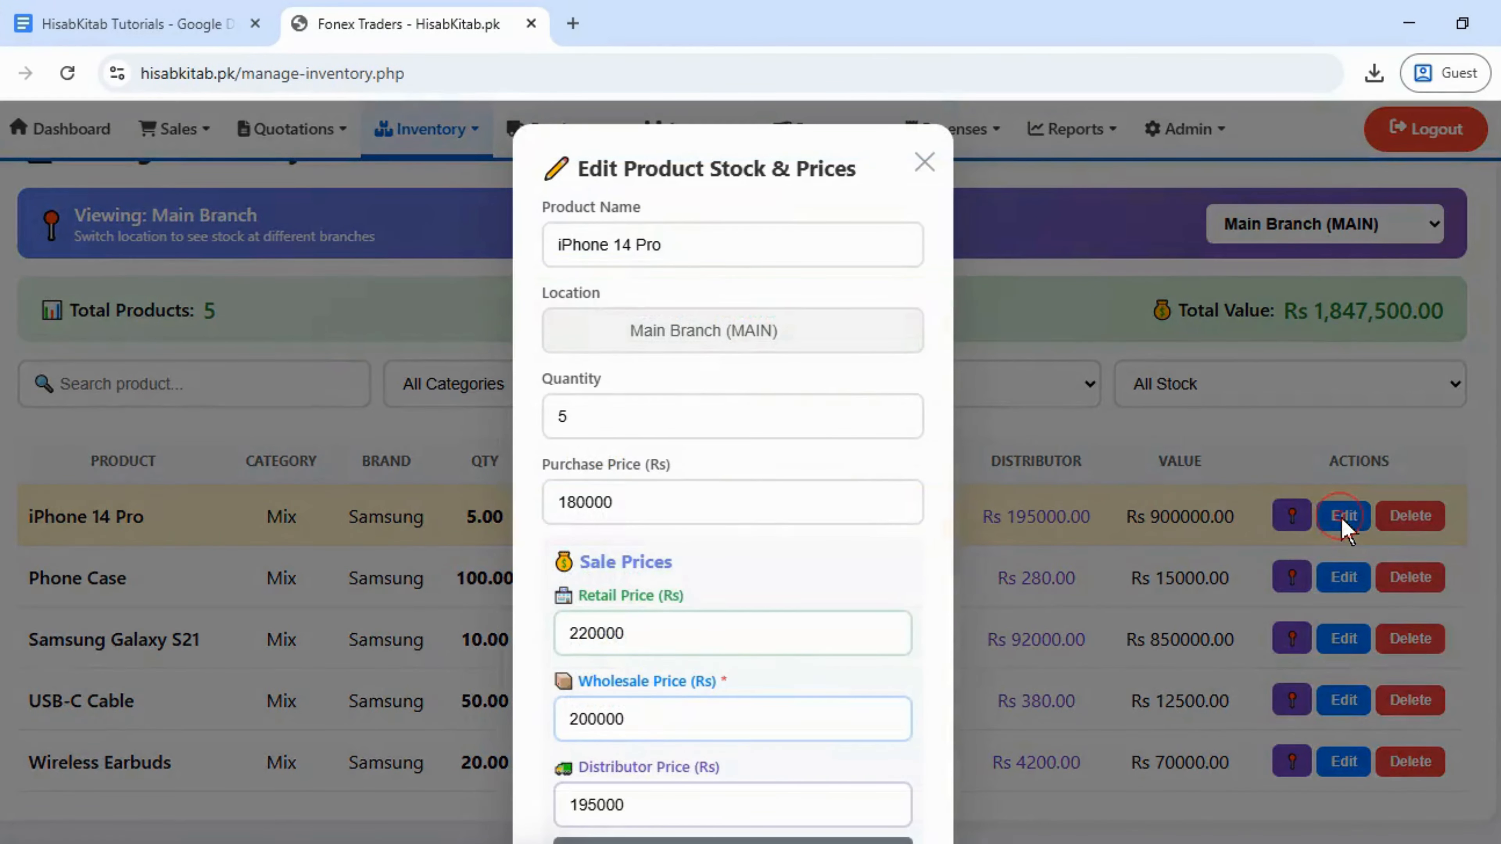
pyautogui.click(711, 229)
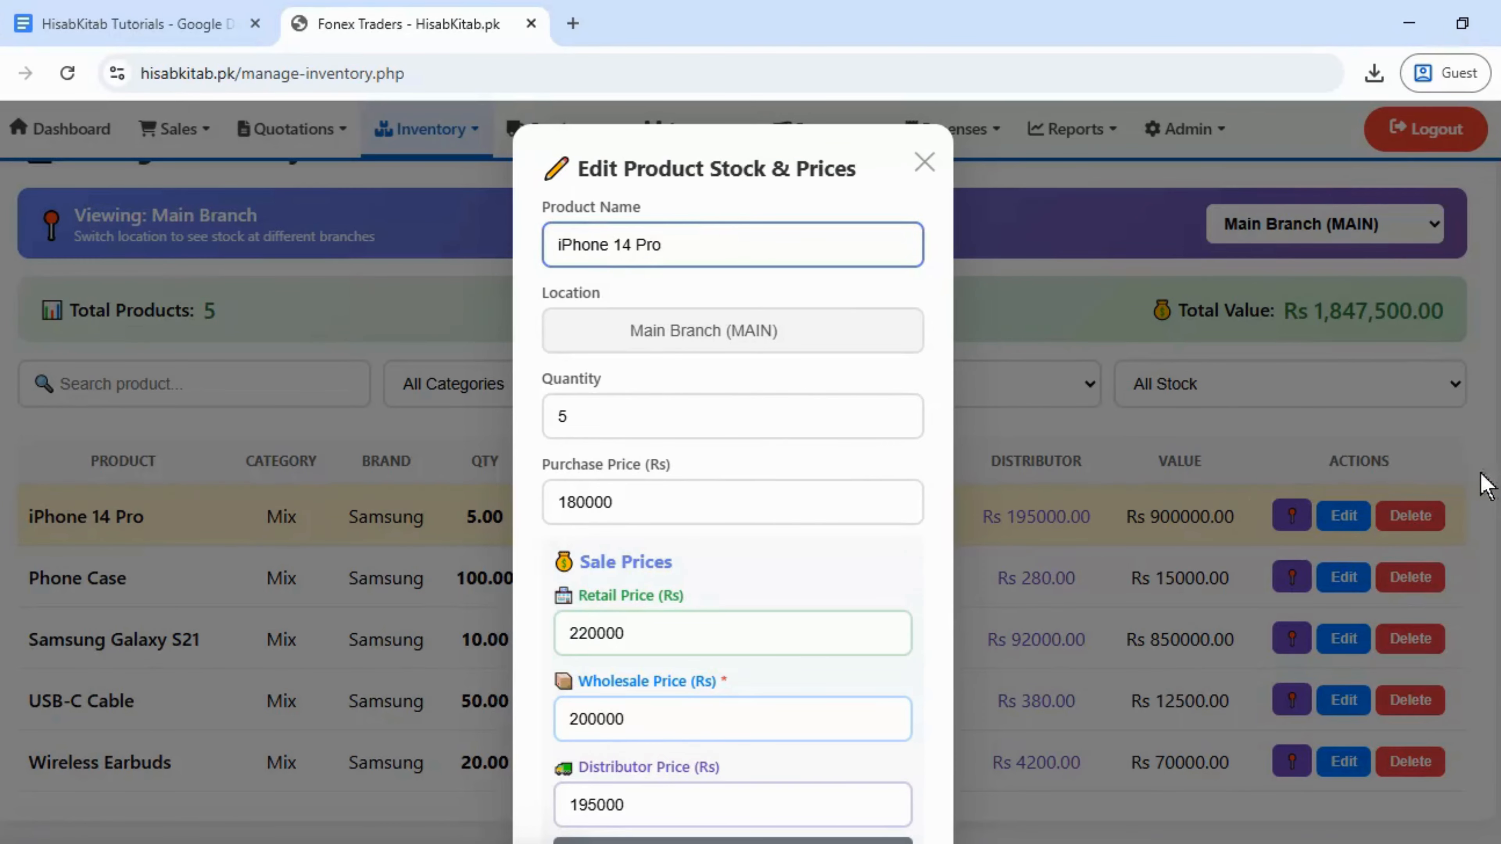
pyautogui.scroll(-3, 733, 473)
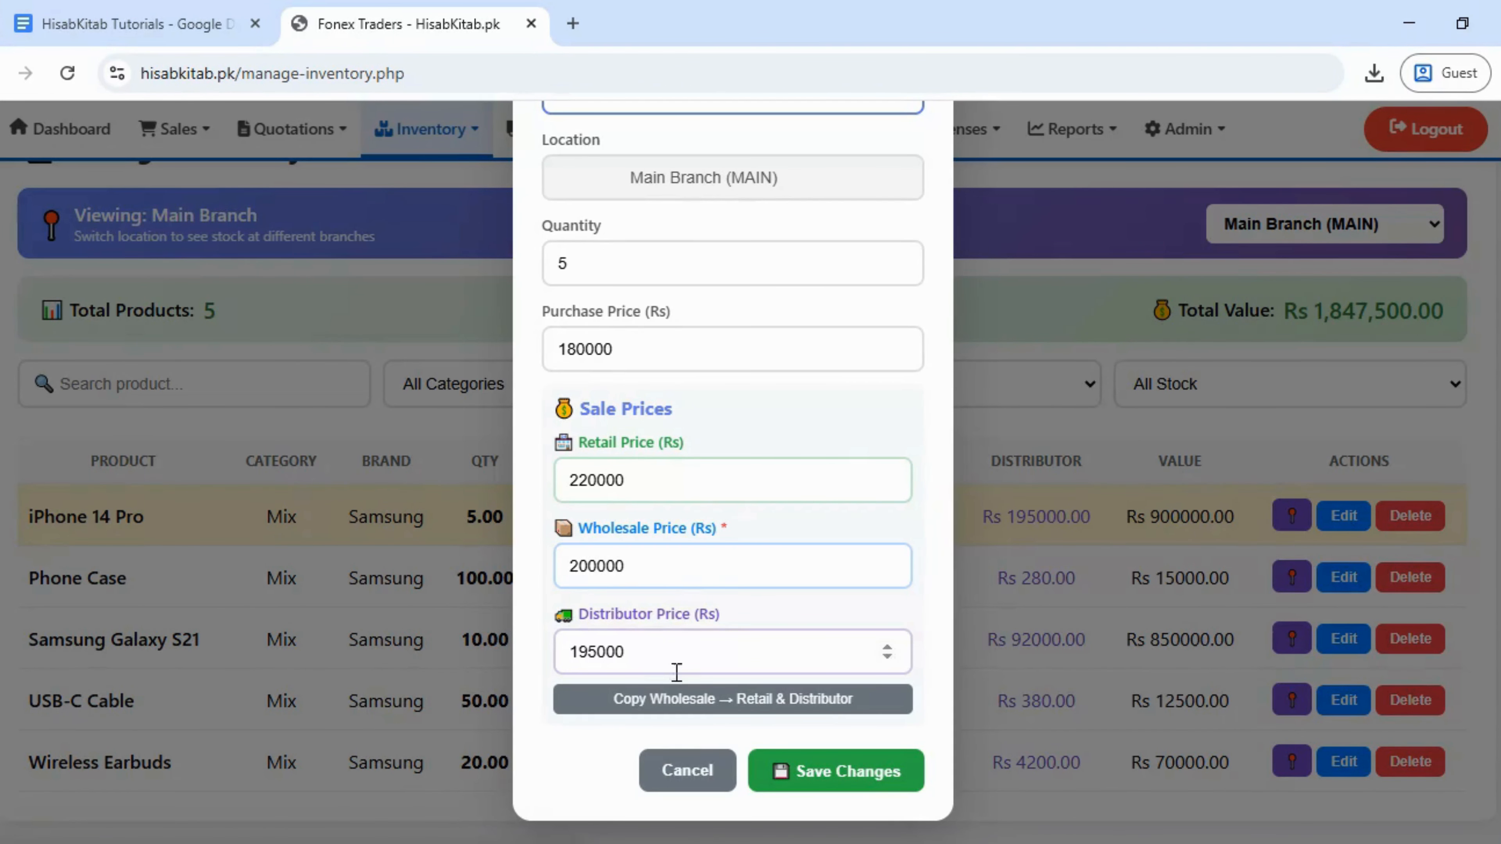
pyautogui.click(693, 776)
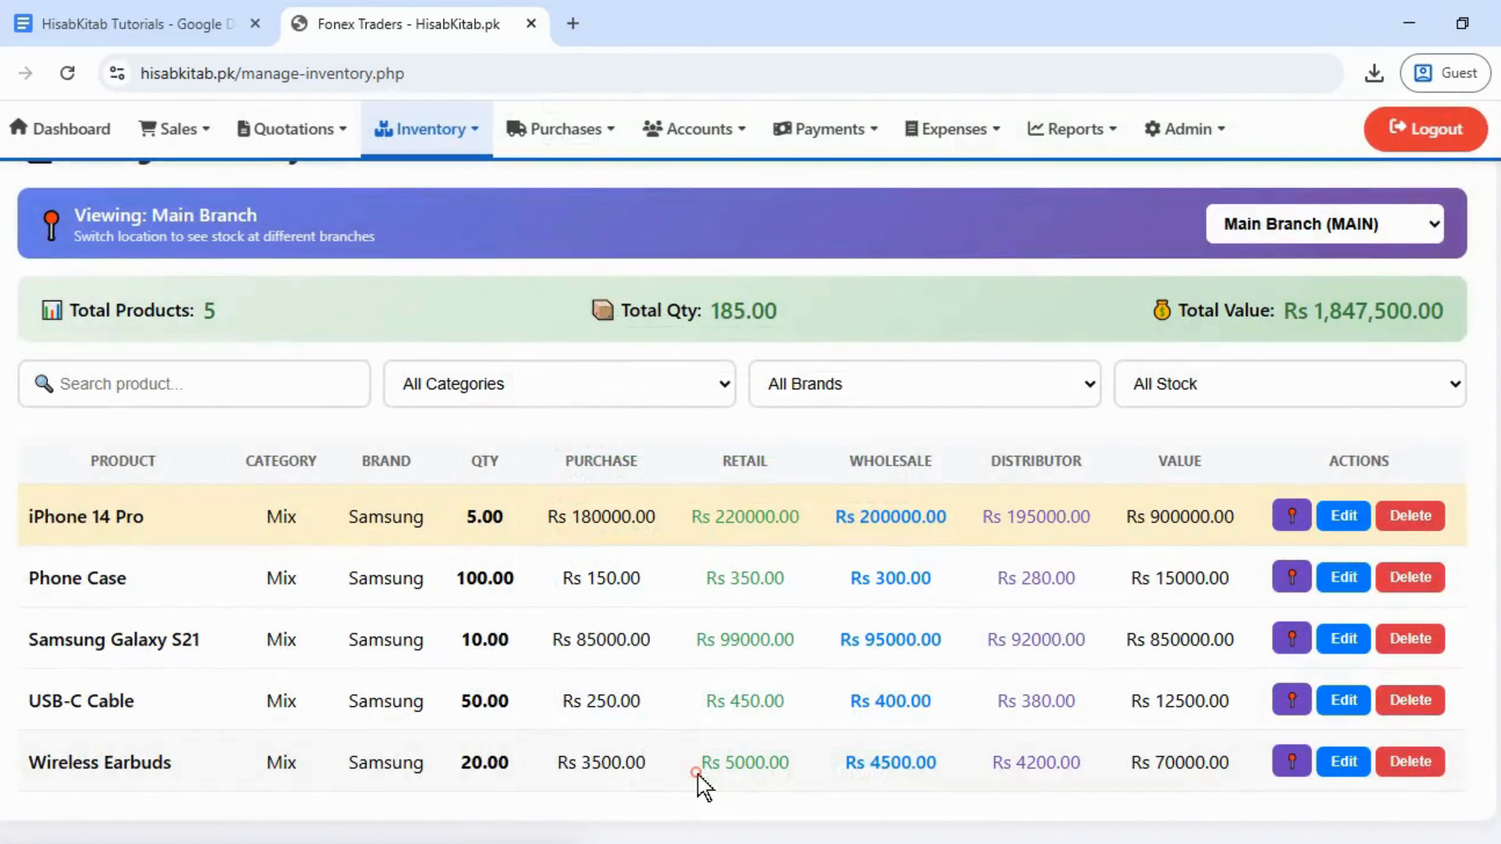